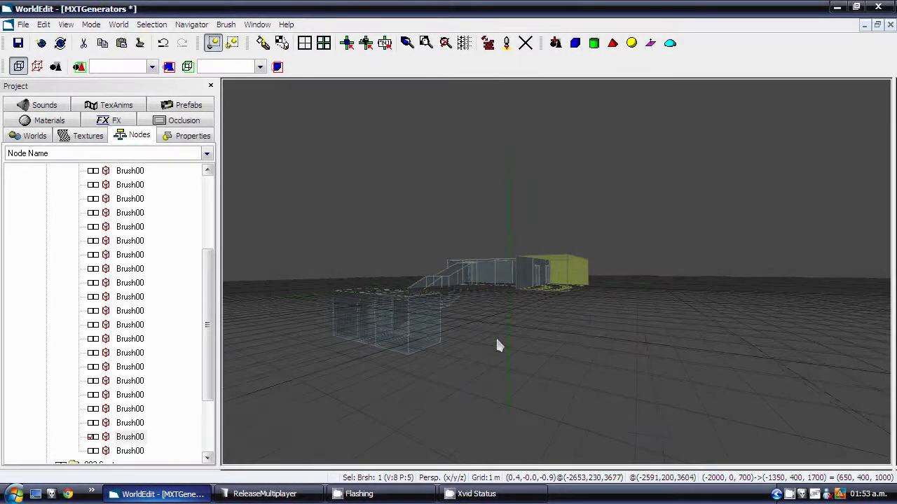
Lengthen the end brush of the corridor along x to 1650 units, placing its far end at x = -2000
mouse_move(494, 339)
middle_mouse_down()
mouse_move(511, 333)
mouse_move(492, 337)
mouse_move(468, 390)
middle_mouse_up()
left_click(614, 379)
middle_click_drag(615, 379, 618, 374)
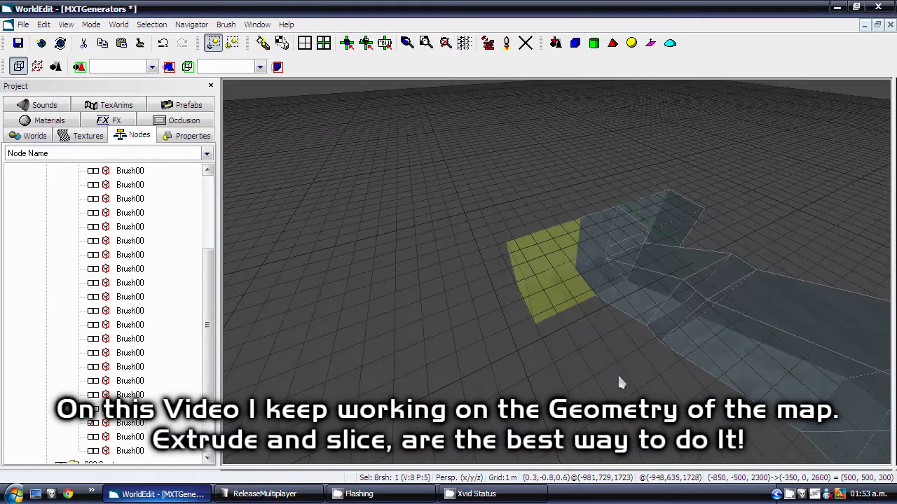
key("t")
middle_click_drag(528, 168, 562, 232)
left_click_drag(540, 211, 415, 213)
scroll(533, 241, "up", 5)
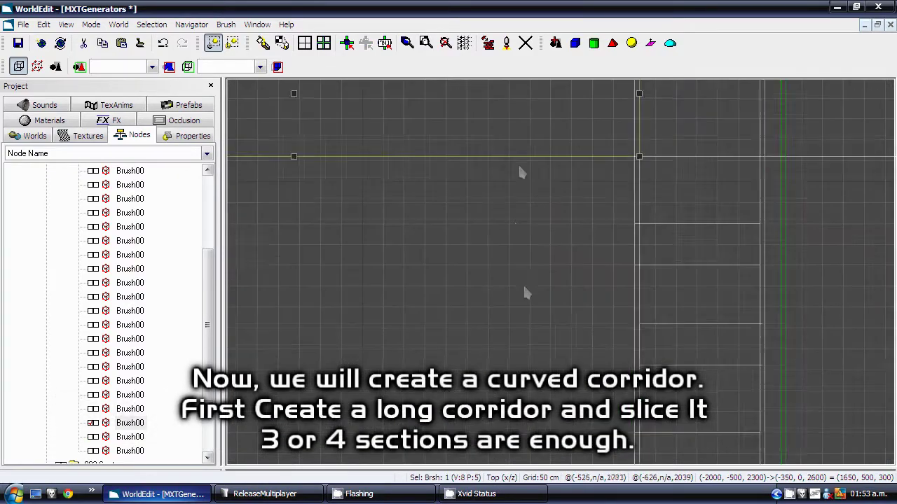
Slice the long corridor brush crosswise at x = -800, -900 and -1000, proceeding with each split without a cap
middle_click_drag(517, 168, 513, 300)
scroll(513, 300, "down", 2)
key("plus")
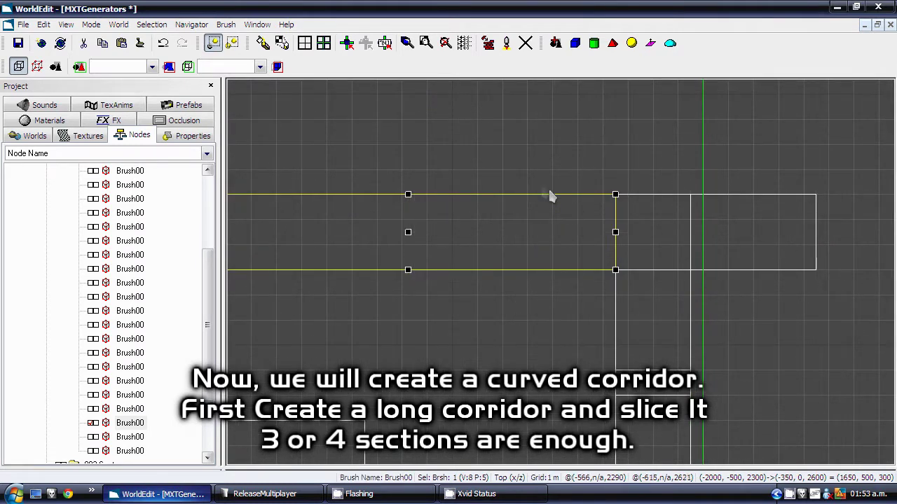
left_click(504, 294)
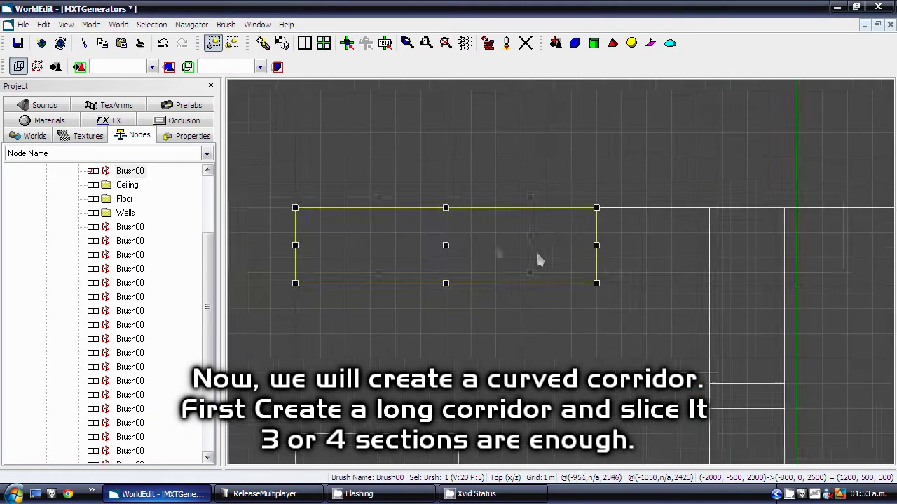
left_click_drag(575, 209, 576, 300)
left_click(427, 264)
left_click(502, 231)
left_click_drag(549, 183, 549, 301)
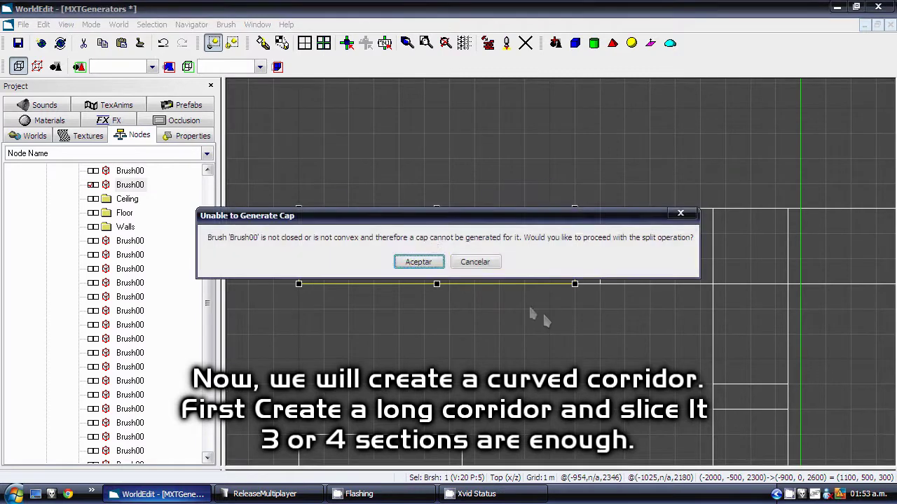
left_click(421, 262)
left_click(503, 230)
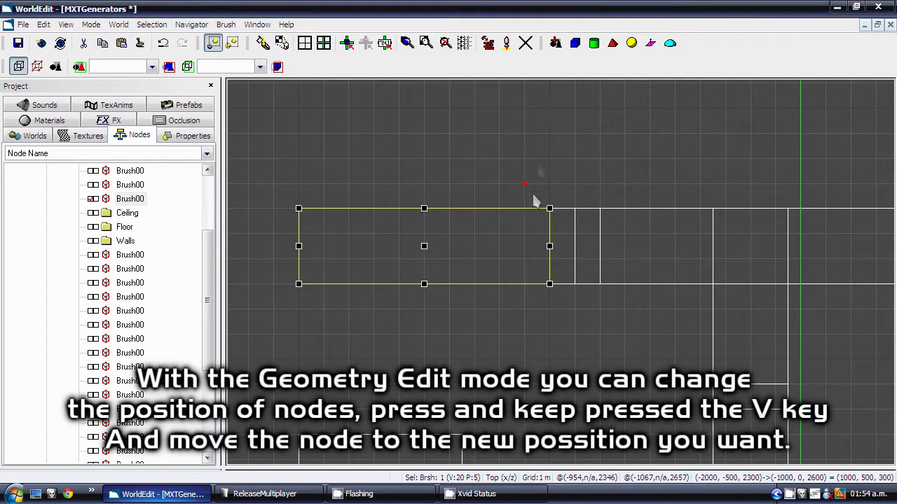
Move the vertices of the three sliced sections in geometry mode to bend the corridor 90 degrees, ending at z = 3000 between x = -1300 and -1000
left_click(571, 245)
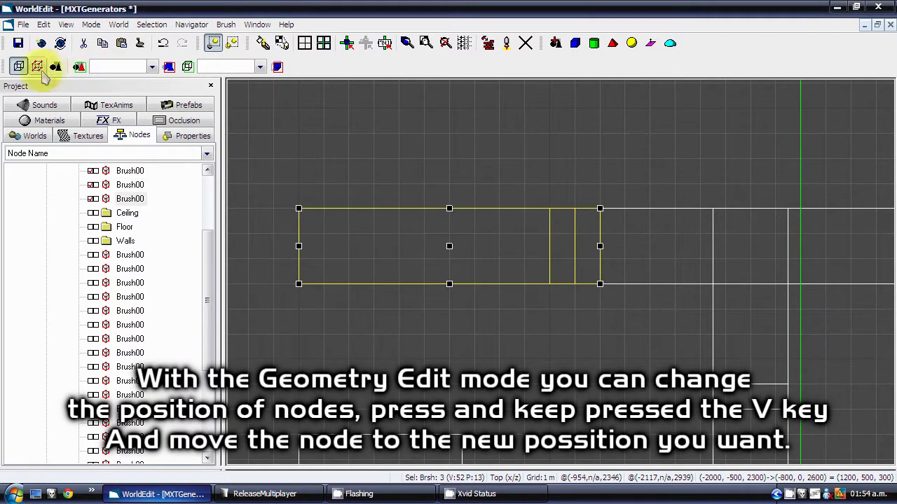
left_click_drag(384, 155, 451, 129)
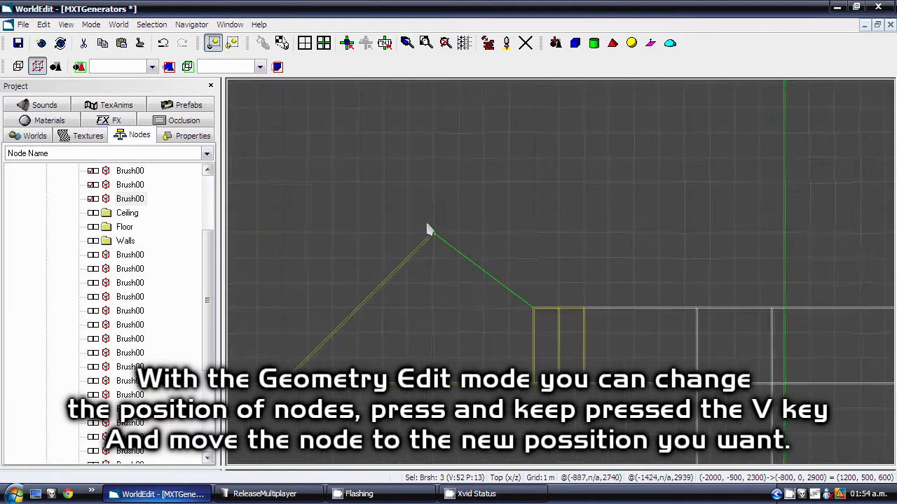
left_click_drag(428, 229, 436, 151)
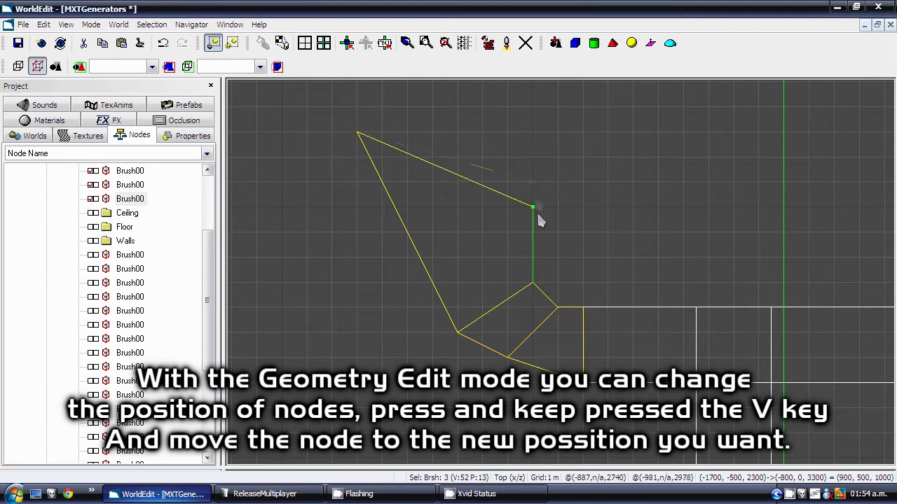
key("v")
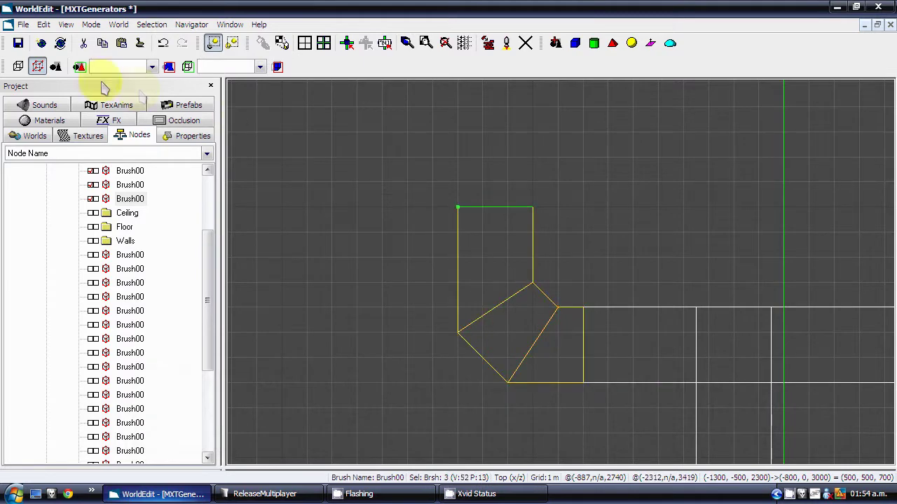
Split the end section of the curved corridor crosswise at z = 2800, proceeding without a cap
left_click(519, 251)
key("s")
left_click(438, 258)
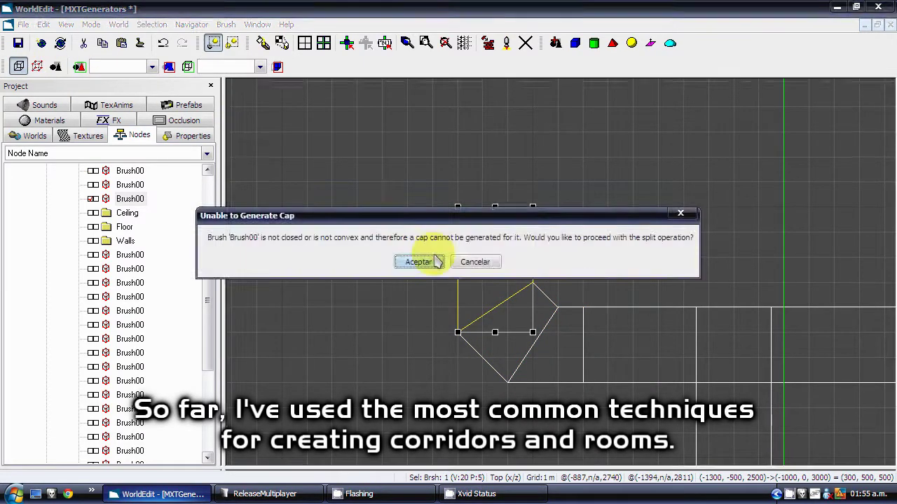
left_click(438, 260)
Select the curved corridor's sections and examine their shape in the perspective view
key("Tab")
mouse_move(503, 238)
right_mouse_down()
mouse_move(470, 234)
mouse_move(492, 238)
mouse_move(477, 232)
mouse_move(484, 236)
right_mouse_up()
key("Tab")
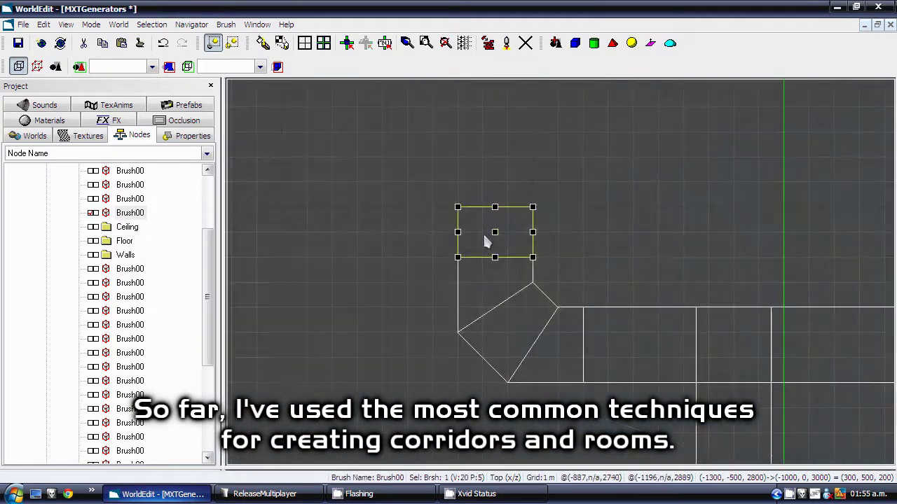
left_click_drag(638, 236, 354, 419)
key("Tab")
mouse_move(484, 294)
right_mouse_down()
mouse_move(488, 302)
mouse_move(472, 300)
mouse_move(500, 308)
right_mouse_up()
key("Tab")
scroll(539, 306, "down", 3)
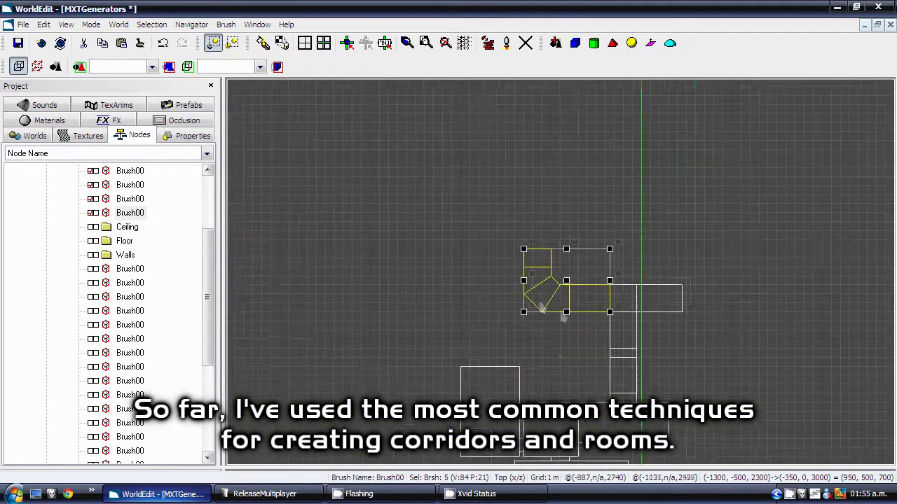
Copy the five brushes of the straight stair corridor and its junction, placing the copy at x = -1850 to -1550, z = 1700 to 3000
right_click_drag(562, 313, 578, 328)
left_click(654, 304)
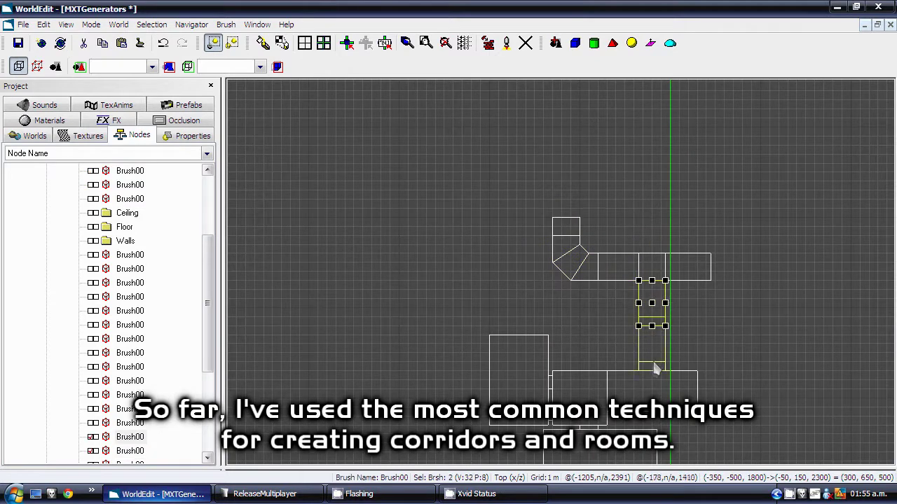
left_click(653, 363, "ctrl")
left_click(653, 336, "ctrl")
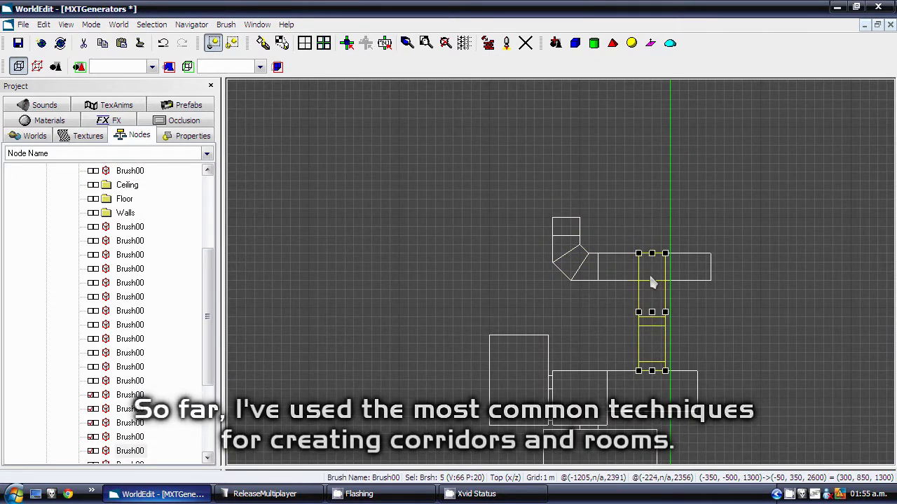
key("ctrl+v")
mouse_move(654, 313)
left_mouse_down()
mouse_move(511, 278)
mouse_move(522, 279)
left_mouse_up()
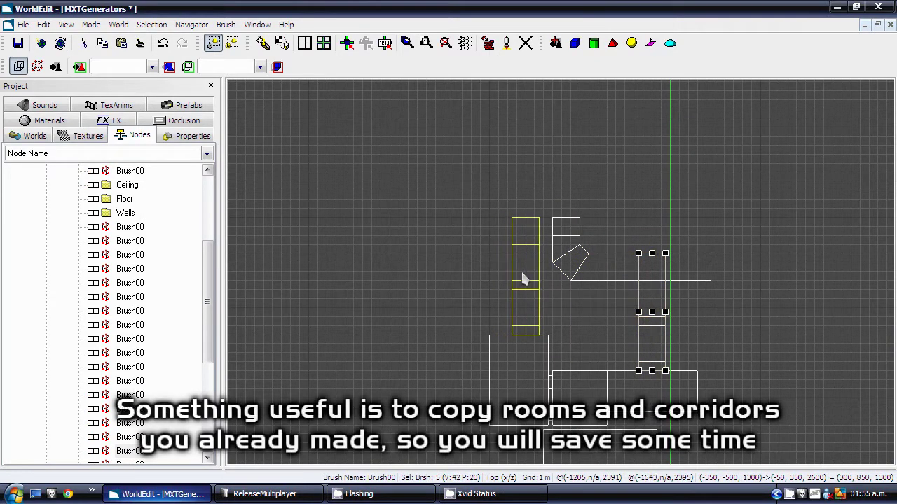
key("Tab")
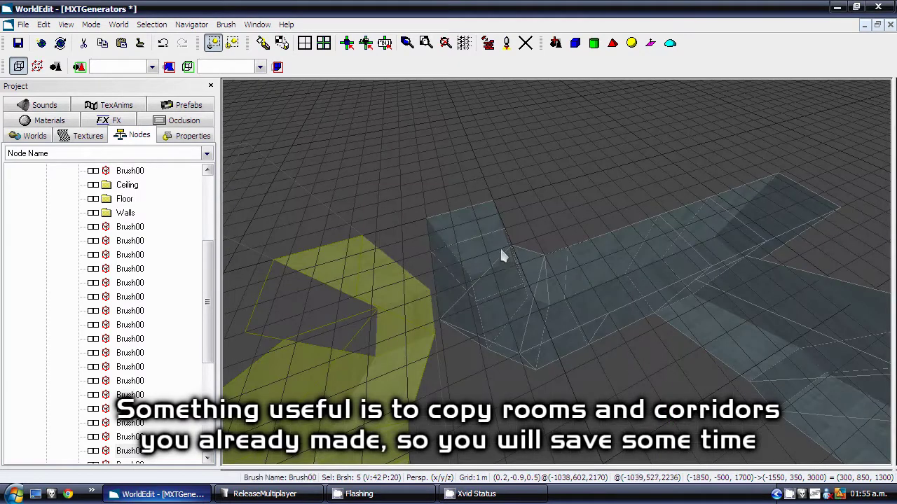
right_click_drag(502, 254, 500, 254)
key("Tab")
Draw a rectangular room brush from x = -2000 to -600 and z = 3000 to 4000 with a thickness of 600
right_click_drag(546, 232, 550, 270)
scroll(548, 269, "up", 2)
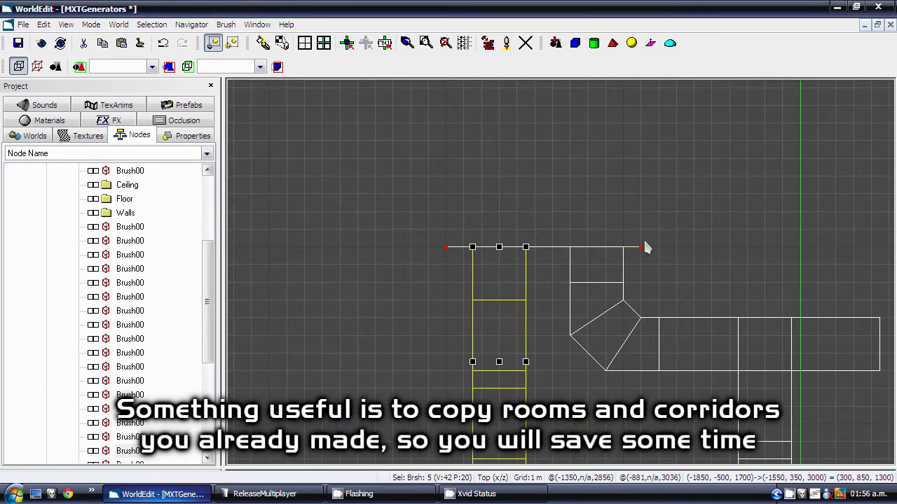
left_click(694, 245)
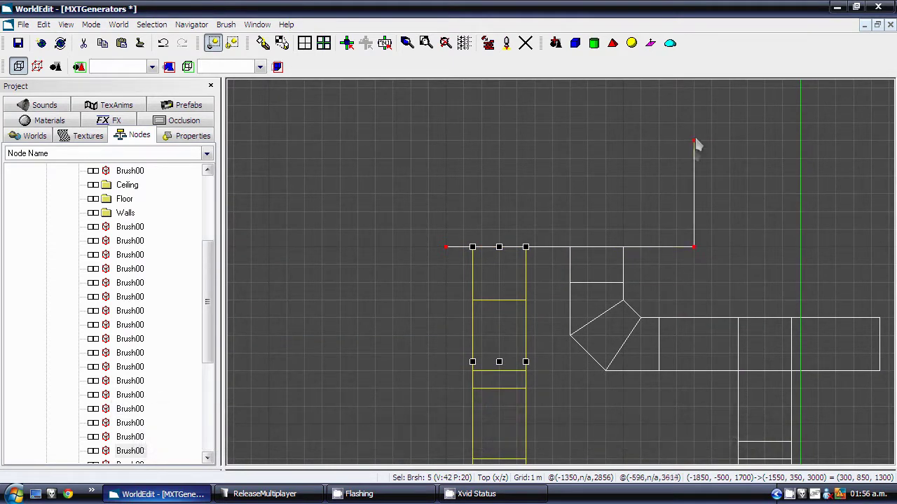
right_click_drag(699, 114, 701, 211)
scroll(701, 210, "down", 2)
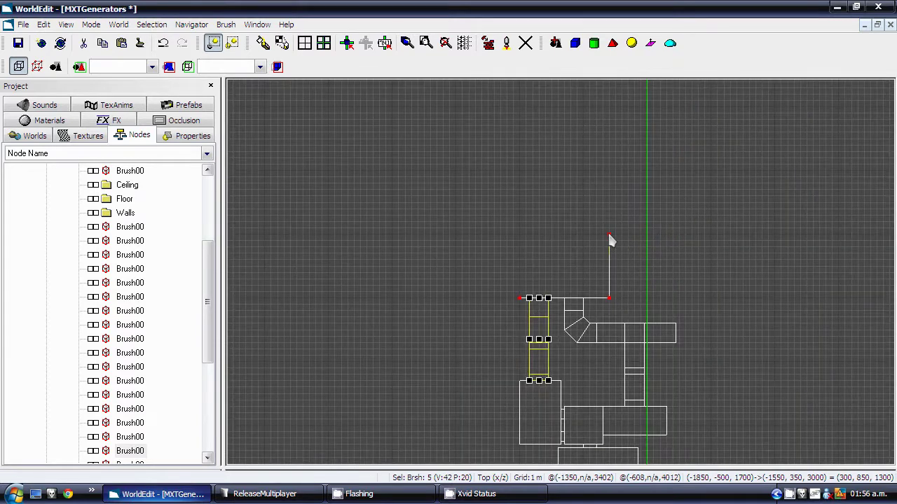
left_click(519, 238)
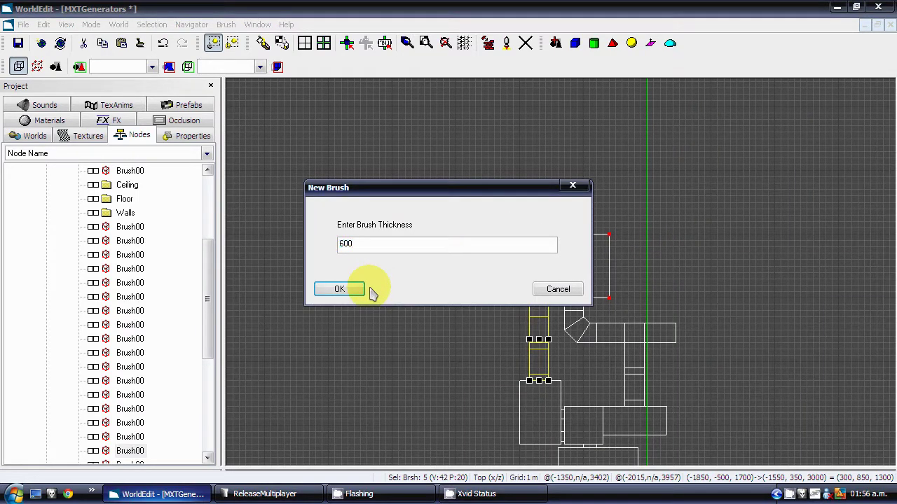
key("Return")
Flip the new room brush so its faces point inward
right_click_drag(592, 357, 482, 293)
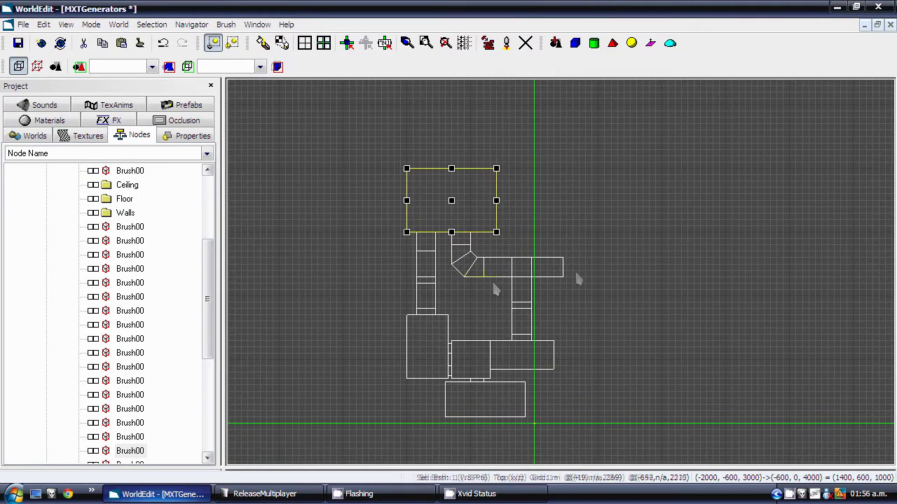
key("p")
right_click_drag(512, 322, 534, 336)
key("f")
key("t")
Unjoin the curved corridor's end section and rejoin its faces except the end wall facing the large room
left_click(430, 243)
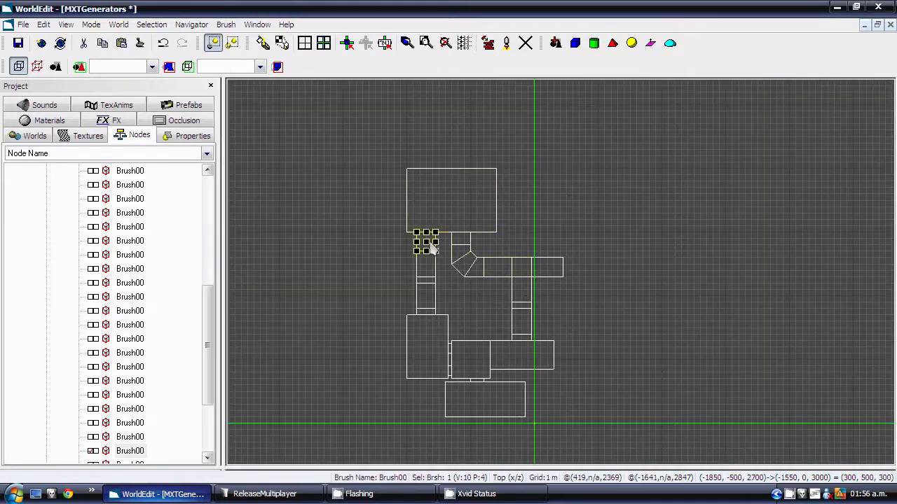
key("p")
mouse_move(471, 251)
right_mouse_down()
mouse_move(496, 268)
mouse_move(492, 277)
right_mouse_up()
left_click(548, 279)
right_click_drag(547, 280, 533, 303)
left_click(224, 26)
left_click(246, 89)
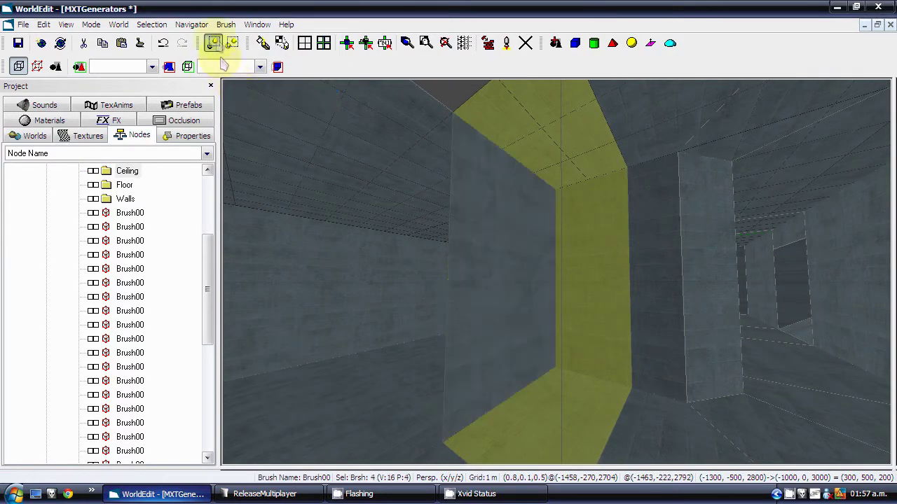
left_click(225, 26)
left_click(250, 75)
Reposition the detached end wall at x = -1850, closing the open side of the copied corridor's end section
left_click(522, 252)
key("t")
scroll(462, 248, "down", 1)
scroll(452, 243, "up", 2)
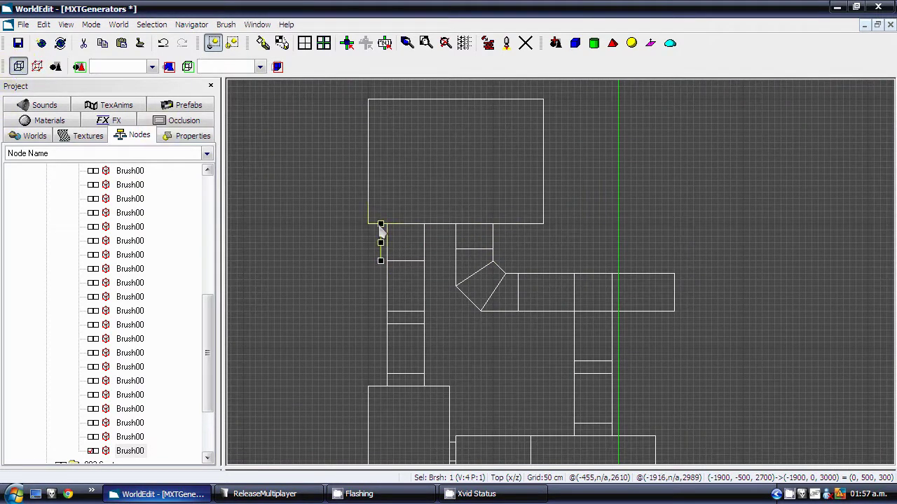
key("p")
right_click_drag(379, 223, 356, 223)
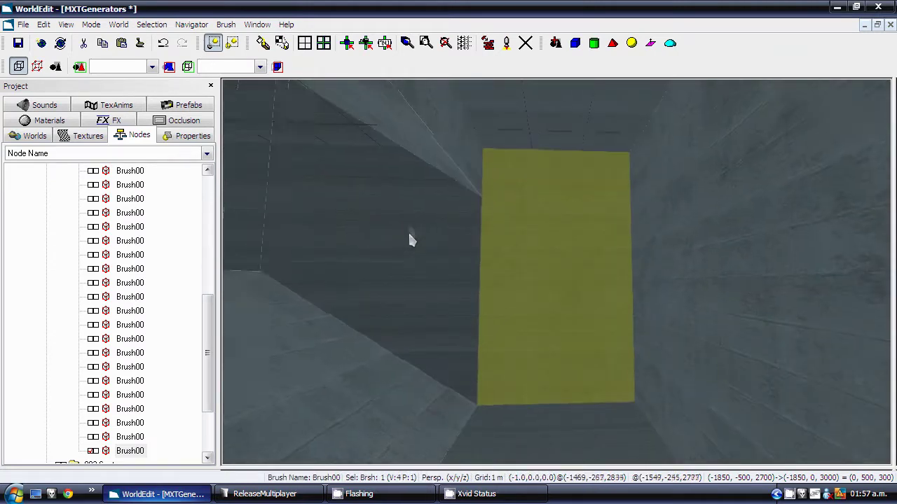
right_click_drag(408, 231, 412, 227)
Unjoin the copied corridor's end section and rejoin its faces except the end wall facing the large room
left_click(723, 196)
right_click_drag(724, 196, 724, 195)
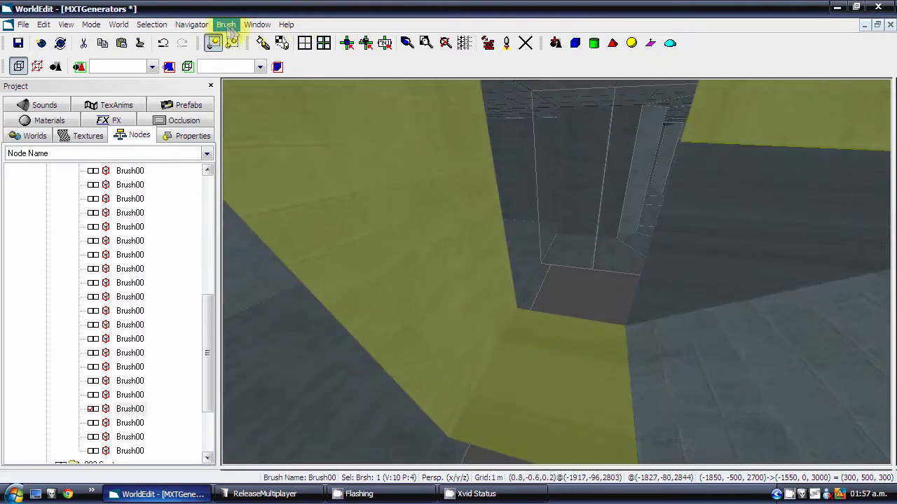
left_click(227, 26)
left_click(244, 87)
left_click(405, 185, "ctrl")
left_click(227, 26)
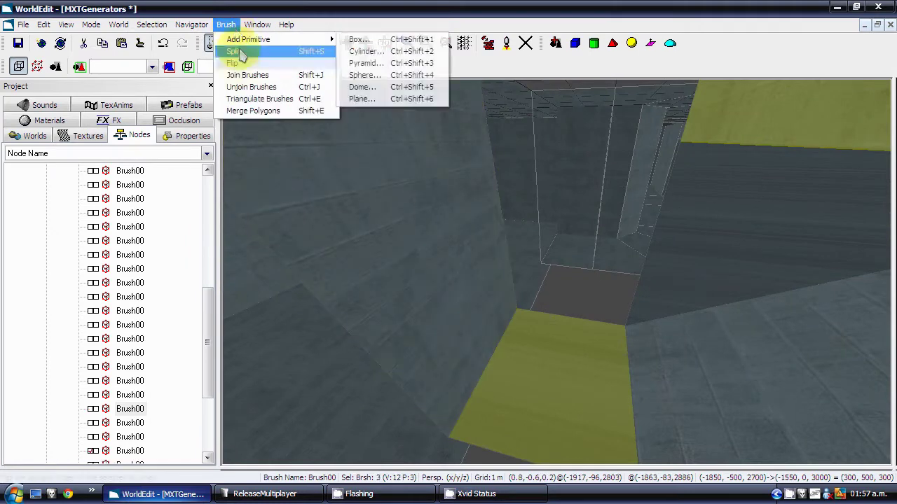
left_click(244, 75)
Move the vertices of the copied corridor's detached end wall to close the other side at x = -1550, and flip it inward
left_click(426, 192)
mouse_move(427, 193)
right_mouse_down()
mouse_move(428, 183)
mouse_move(426, 189)
right_mouse_up()
key("Tab")
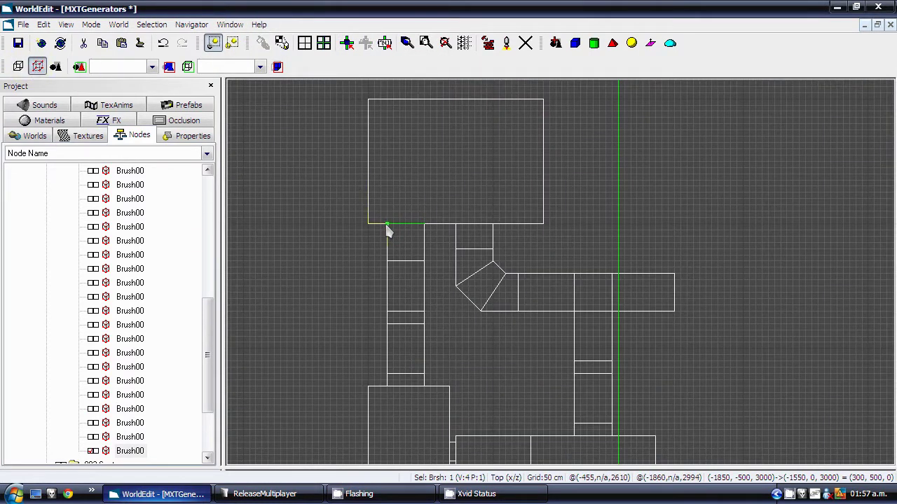
key("Tab")
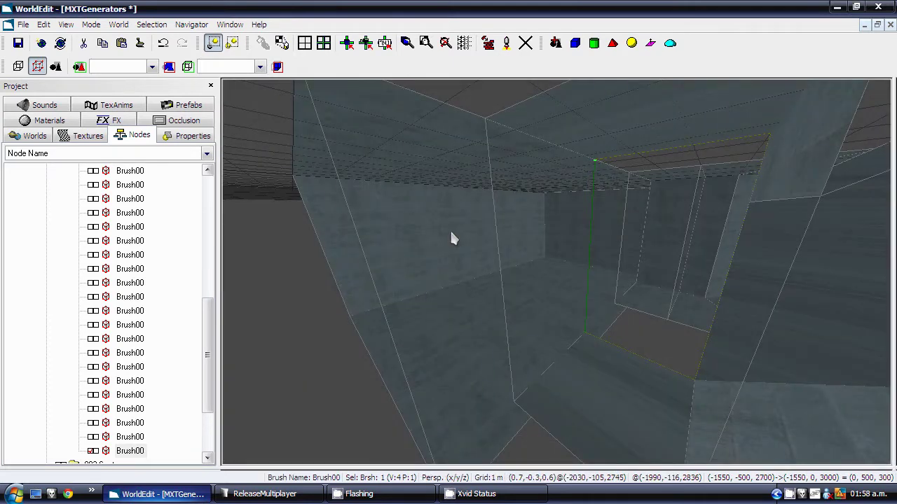
right_click_drag(449, 230, 440, 240)
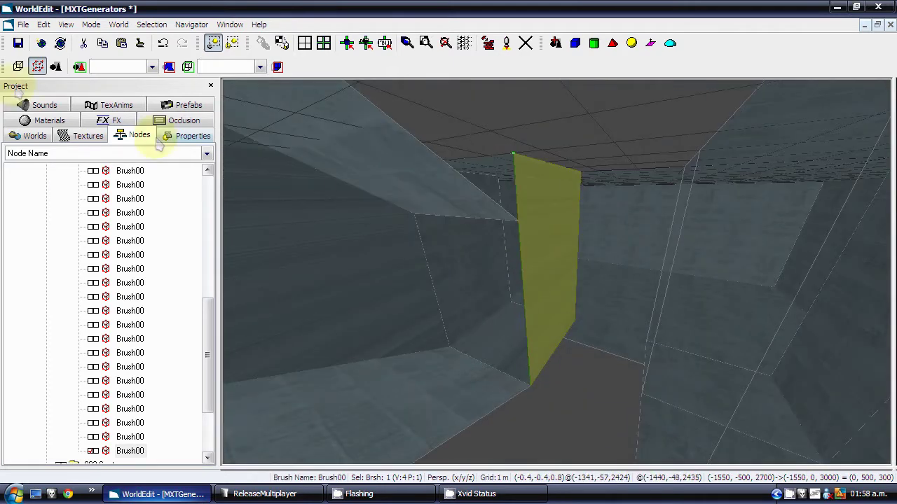
key("f")
Unjoin the large room brush and rejoin its faces except the wall facing the corridors
mouse_move(603, 273)
right_mouse_down()
mouse_move(613, 274)
mouse_move(539, 258)
right_mouse_up()
left_click(612, 273)
left_click(226, 25)
left_click(254, 87)
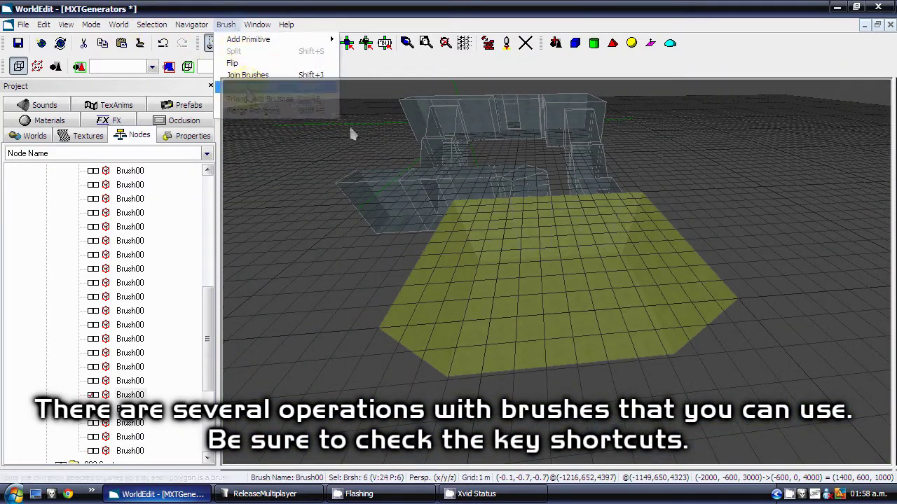
left_click(550, 226)
left_click(226, 25)
left_click(257, 99)
Split the large room's wall facing the corridors at x = -1850 and x = -1550, matching the copied corridor's sides
left_click(551, 230)
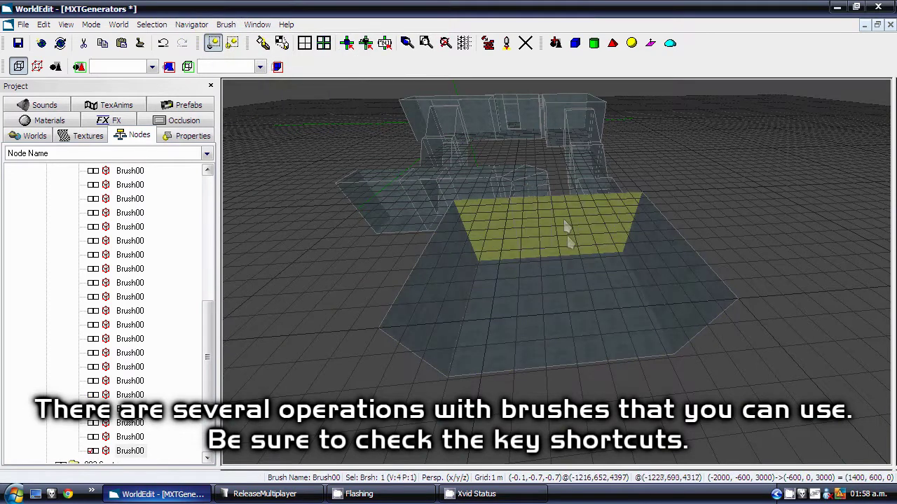
mouse_move(563, 225)
right_mouse_down()
mouse_move(561, 295)
mouse_move(569, 295)
right_mouse_up()
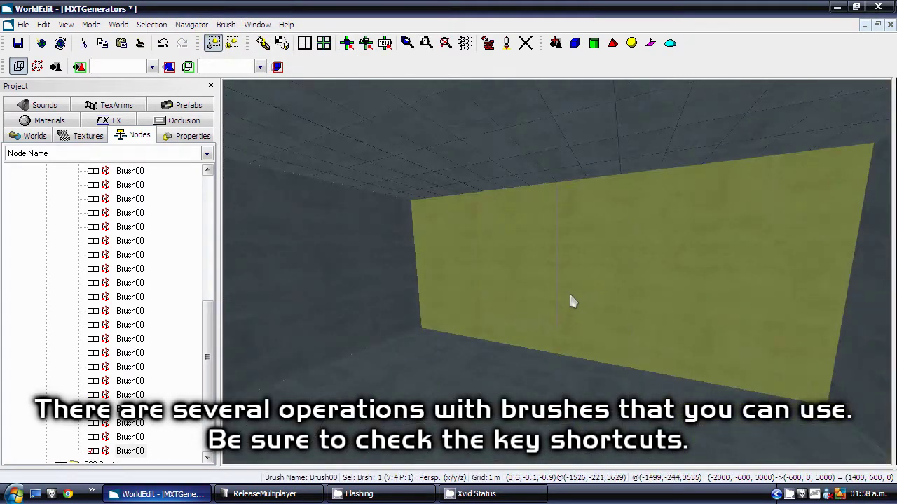
key("Home")
right_click_drag(757, 202, 773, 203)
key("o")
key("Return")
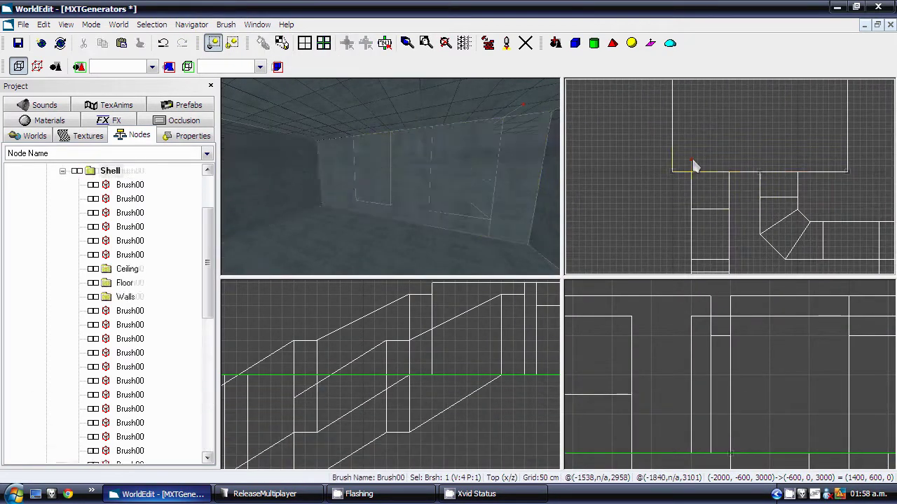
left_click(441, 170)
key("o")
key("o")
key("Return")
Split the remaining wall piece at x = -1300 and x = -1000, matching the curved corridor's sides
left_click(424, 166)
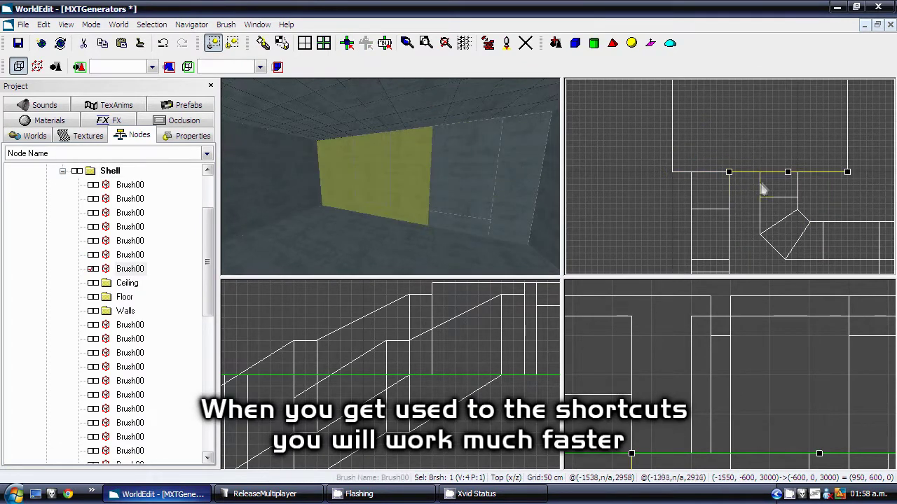
key("o")
key("o")
key("Return")
left_click(378, 170)
key("o")
key("o")
key("Return")
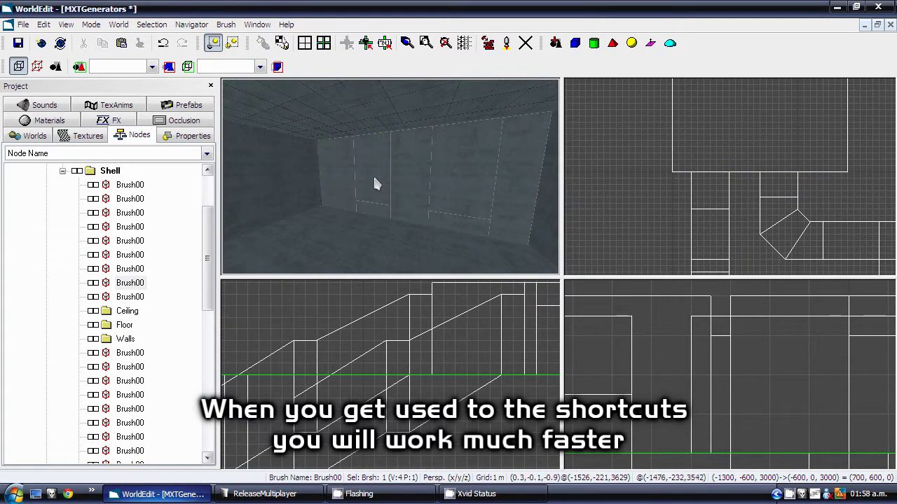
Split both wall strips in front of the corridors at y = -500 and delete their upper parts to open the doorways
left_click(374, 180)
key("f")
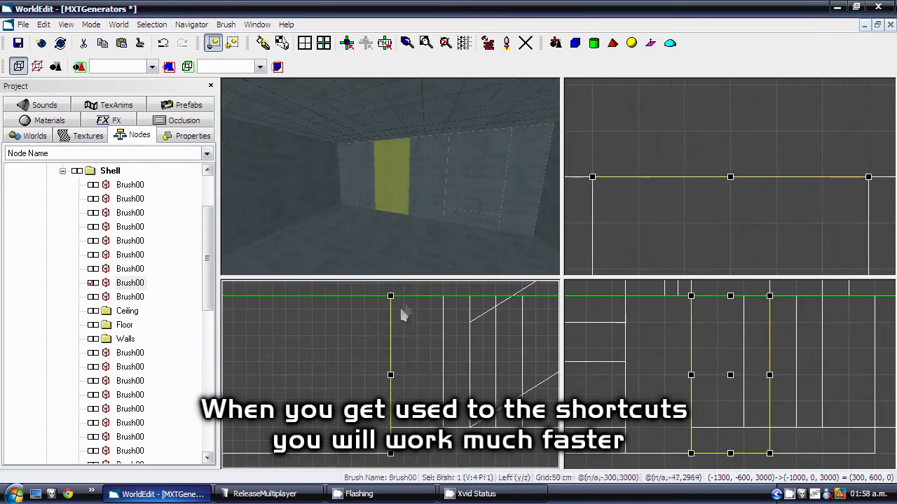
left_click_drag(386, 426, 388, 426)
left_click(475, 191)
left_click_drag(390, 297, 391, 427)
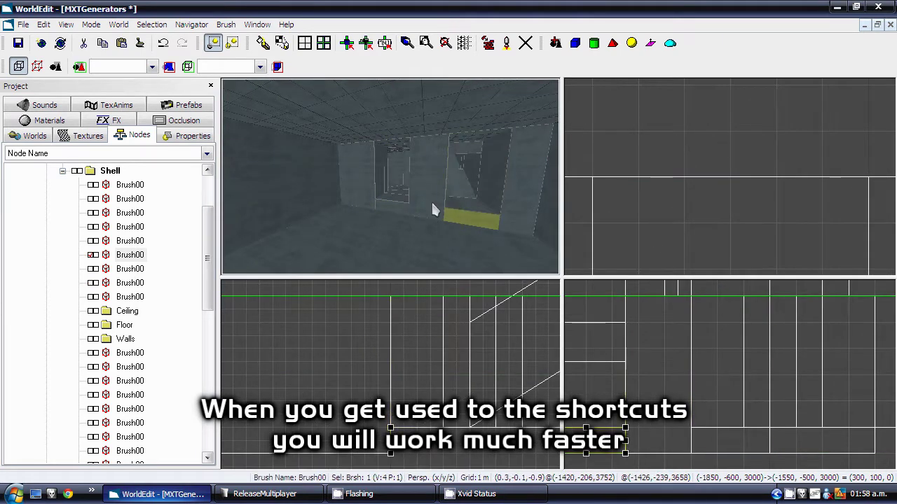
Select the five remaining pieces of the wall around the two doorways and join them into one brush
mouse_move(411, 197)
middle_mouse_down()
mouse_move(390, 181)
mouse_move(400, 180)
middle_mouse_up()
scroll(397, 182, "down", 2)
key("shift+z")
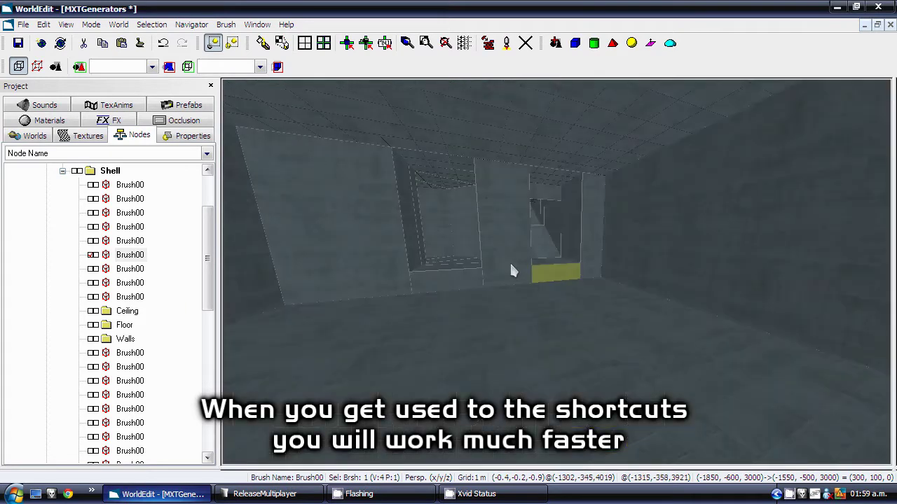
scroll(509, 264, "down", 3)
mouse_move(512, 265)
middle_mouse_down()
mouse_move(333, 263)
mouse_move(574, 305)
middle_mouse_up()
left_click(333, 263)
left_click(742, 314)
left_click(664, 317, "ctrl")
left_click(635, 291, "ctrl")
left_click(555, 290, "ctrl")
left_click(556, 291, "ctrl")
left_click(587, 294, "ctrl")
left_click(553, 263, "ctrl")
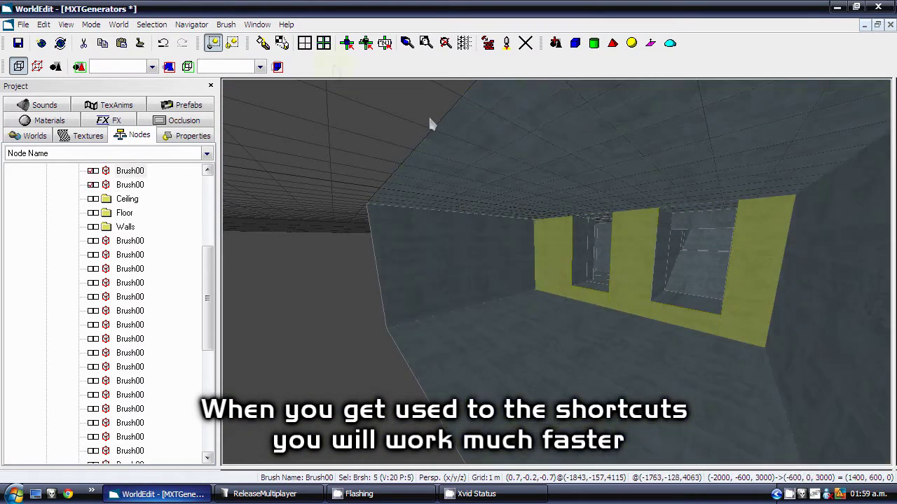
left_click(226, 24)
left_click(233, 75)
Unjoin the large room brush and rejoin its faces except the side wall at x = -600
left_click(460, 257)
left_click(226, 24)
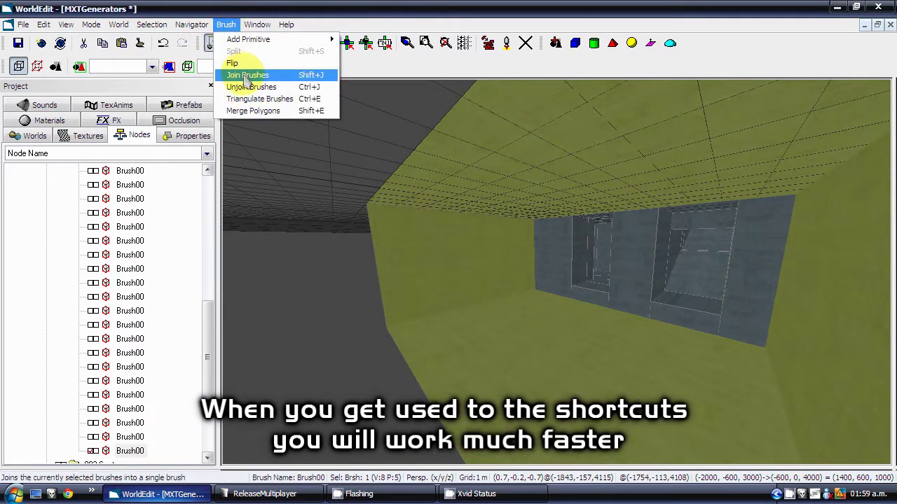
left_click(247, 87)
left_click(458, 259, "ctrl")
left_click(226, 25)
left_click(245, 75)
Split the detached side wall at x = -600 vertically at z = 3900 and z = 3500 to form a doorway strip
left_click(506, 257)
mouse_move(507, 258)
middle_mouse_down()
mouse_move(578, 269)
mouse_move(551, 263)
mouse_move(557, 272)
mouse_move(479, 116)
middle_mouse_up()
key("t")
scroll(557, 267, "down", 5)
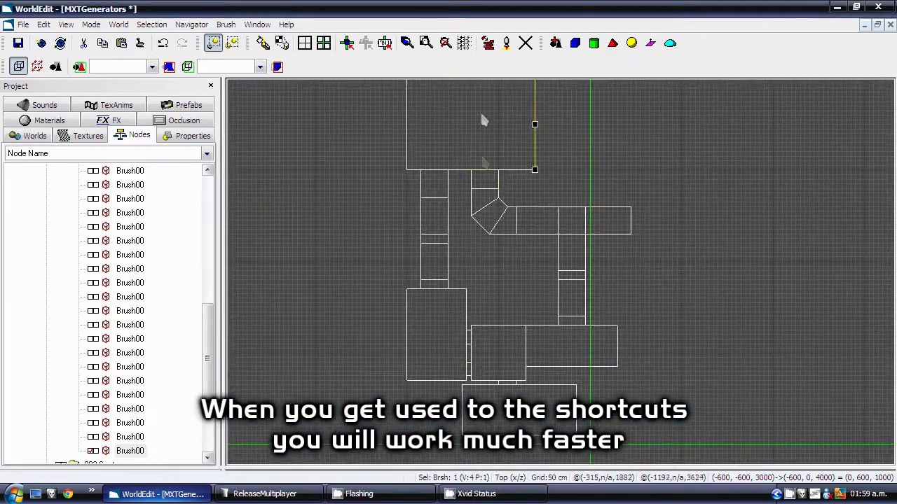
middle_click_drag(484, 156, 487, 204)
left_click_drag(207, 313, 206, 182)
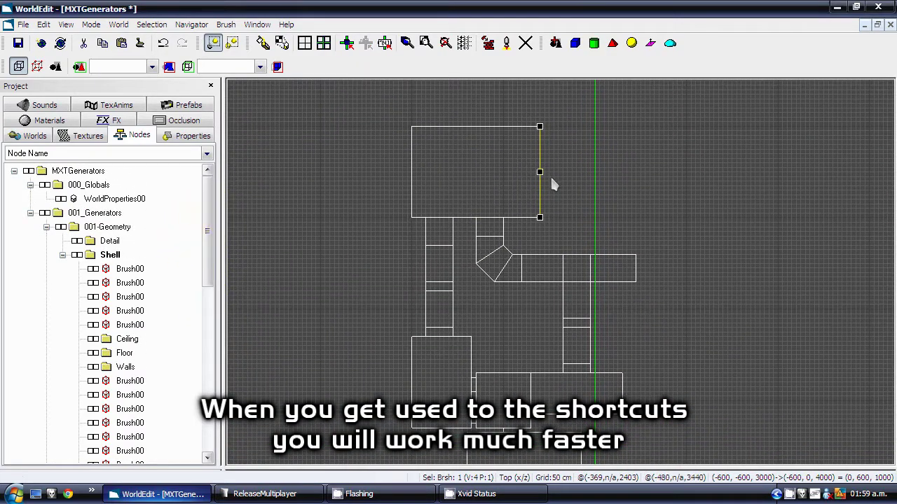
key("p")
key("f")
key("Tab")
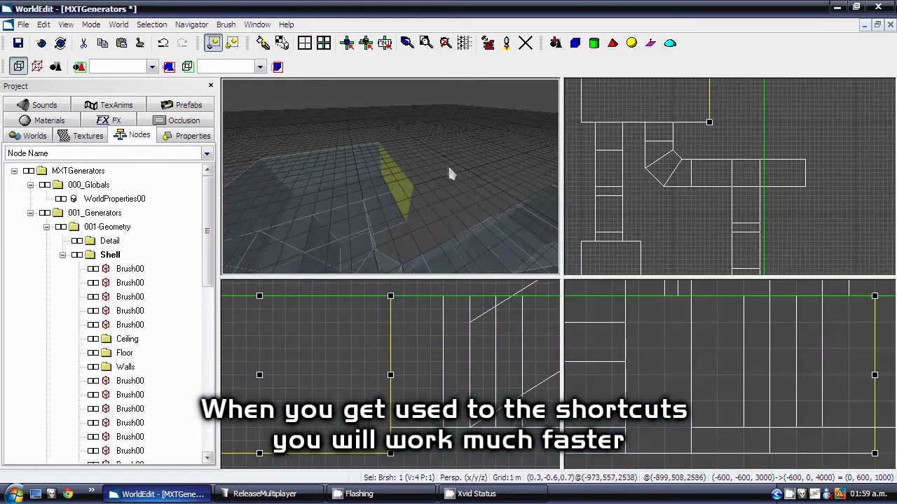
middle_click_drag(688, 139, 685, 242)
scroll(711, 183, "up", 3)
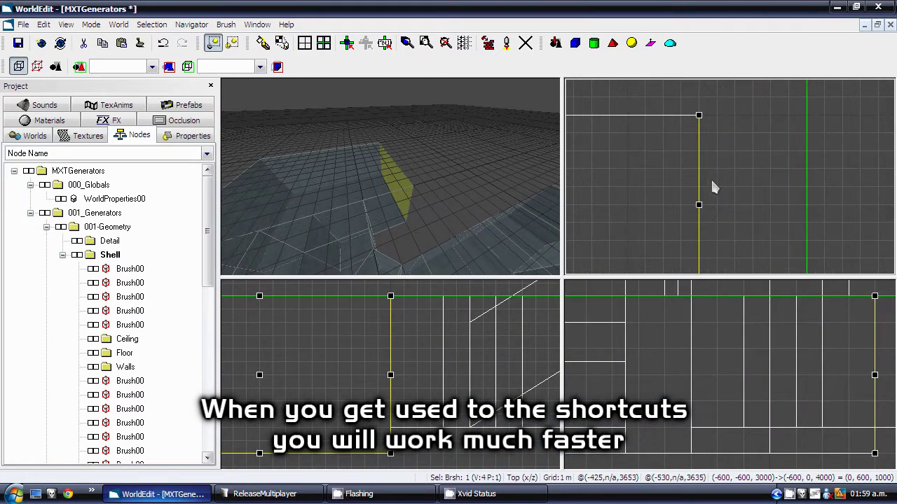
mouse_move(702, 207)
middle_mouse_down()
mouse_move(736, 216)
mouse_move(732, 228)
middle_mouse_up()
key("space")
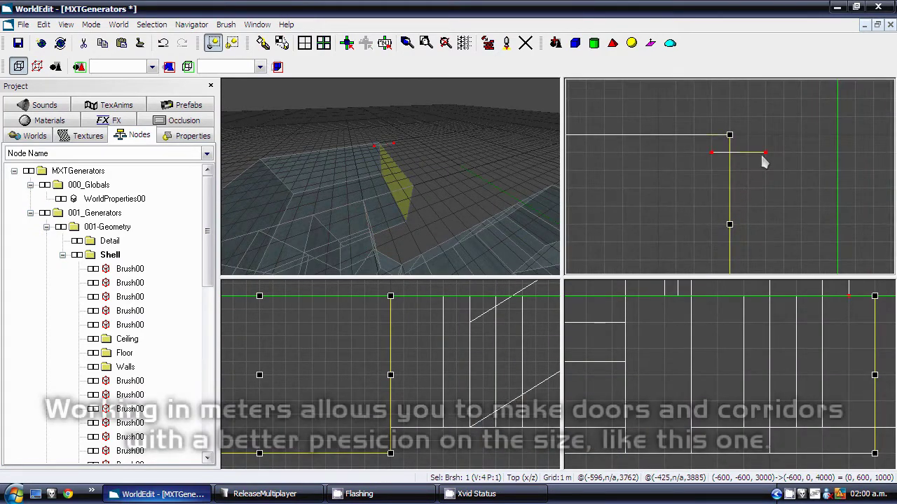
key("Return")
left_click_drag(763, 161, 635, 184)
mouse_move(745, 239)
middle_mouse_down()
mouse_move(729, 168)
mouse_move(704, 196)
middle_mouse_up()
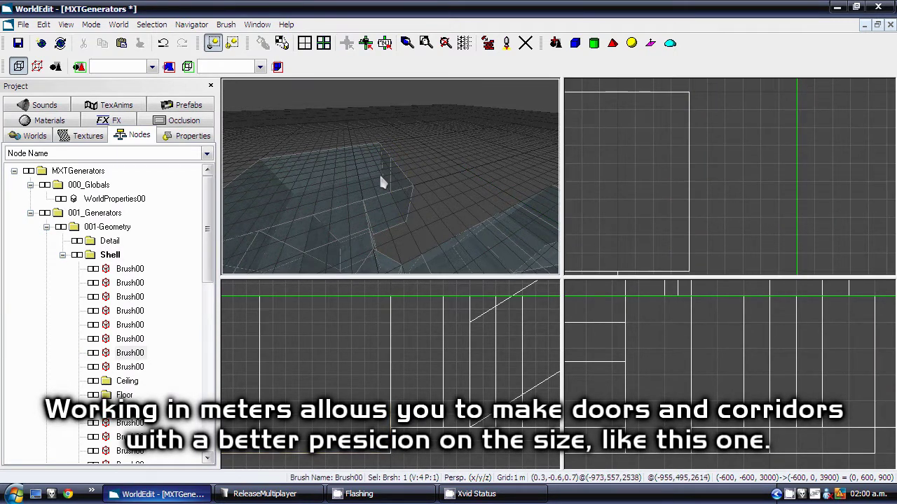
Split the doorway strip between z = 3500 and z = 3900 horizontally at y = -300
key("v")
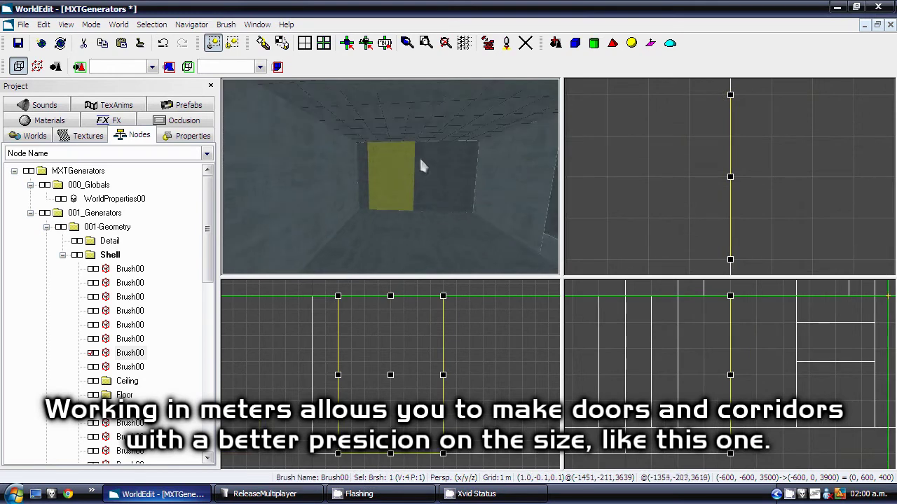
key("plus")
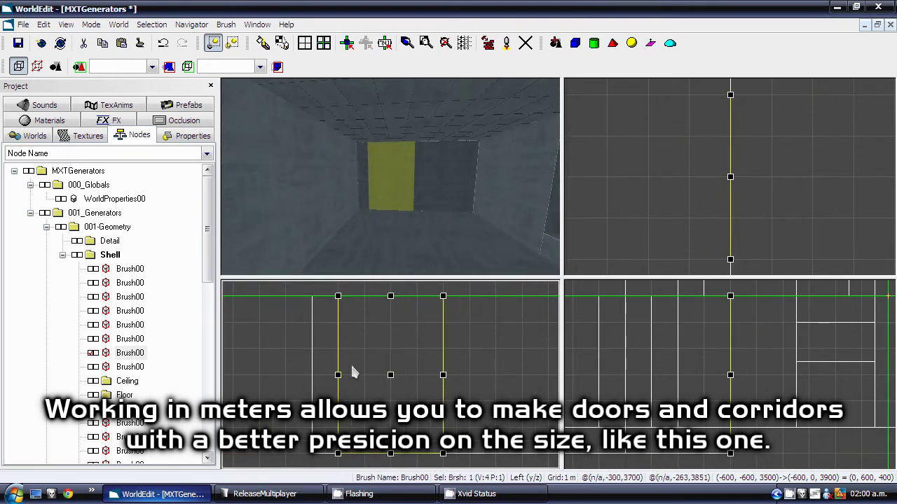
key("s")
left_click(443, 374)
Extrude the strip's lower panel outward from the side wall into a 900 × 300 × 400 box brush and select it
left_click(405, 197)
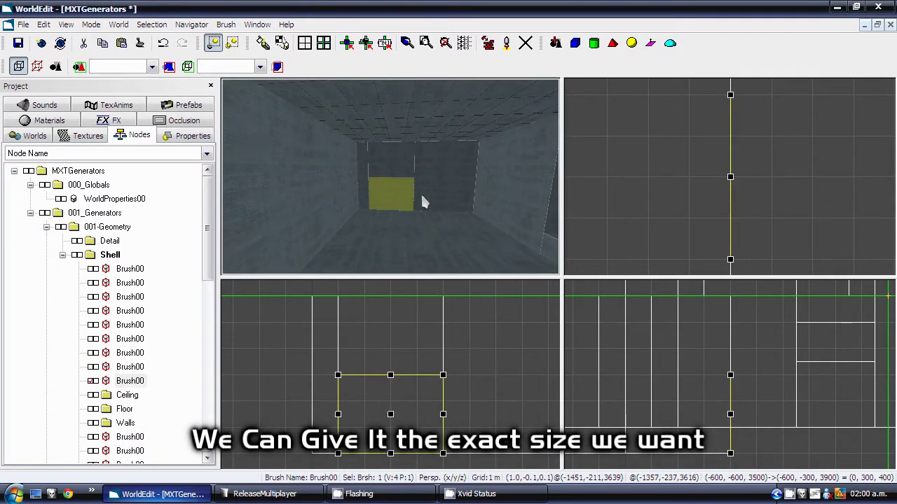
mouse_move(422, 197)
middle_mouse_down()
mouse_move(422, 185)
mouse_move(414, 194)
mouse_move(432, 181)
middle_mouse_up()
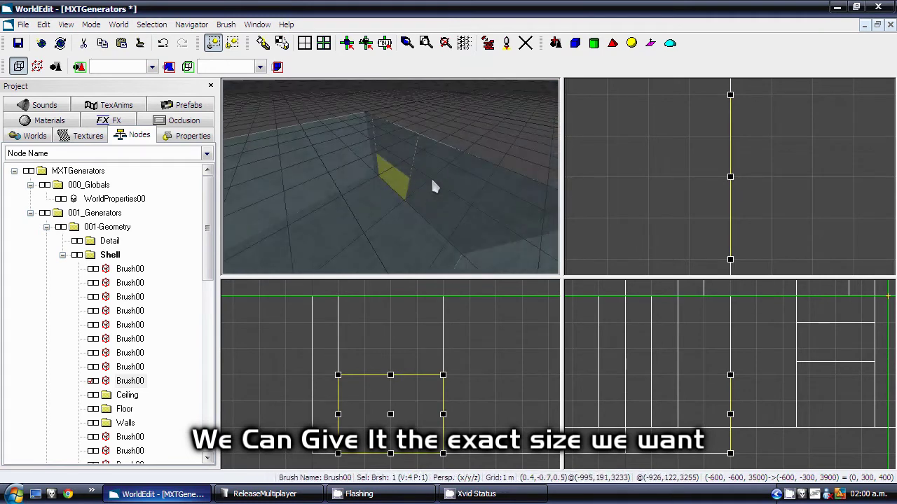
left_click(36, 66)
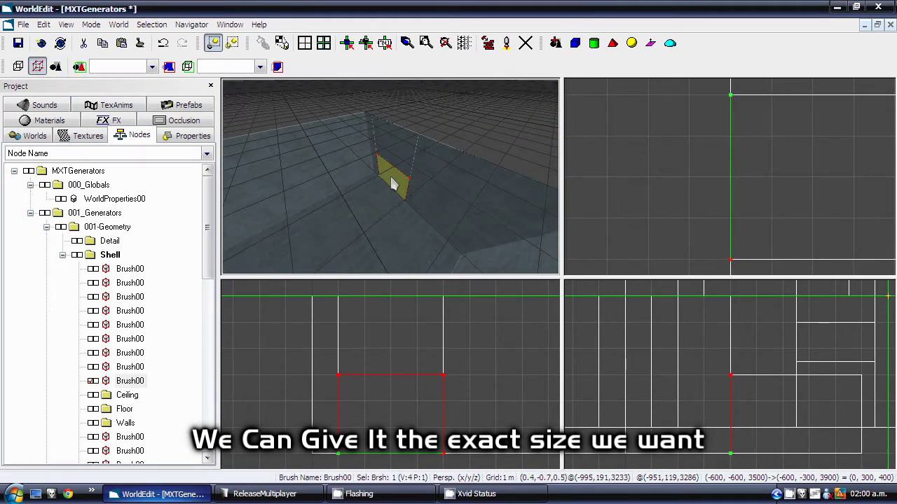
left_click(18, 66)
left_click(447, 138)
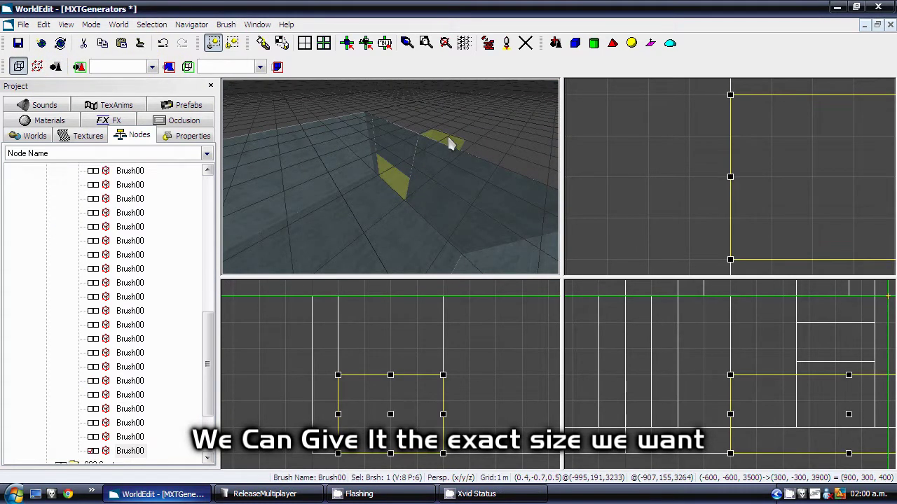
mouse_move(445, 136)
middle_mouse_down()
mouse_move(444, 121)
mouse_move(445, 136)
middle_mouse_up()
Stretch the new box brush to x = 1200, making it 1800 units long
key("space")
key("t")
middle_click_drag(503, 277, 486, 178)
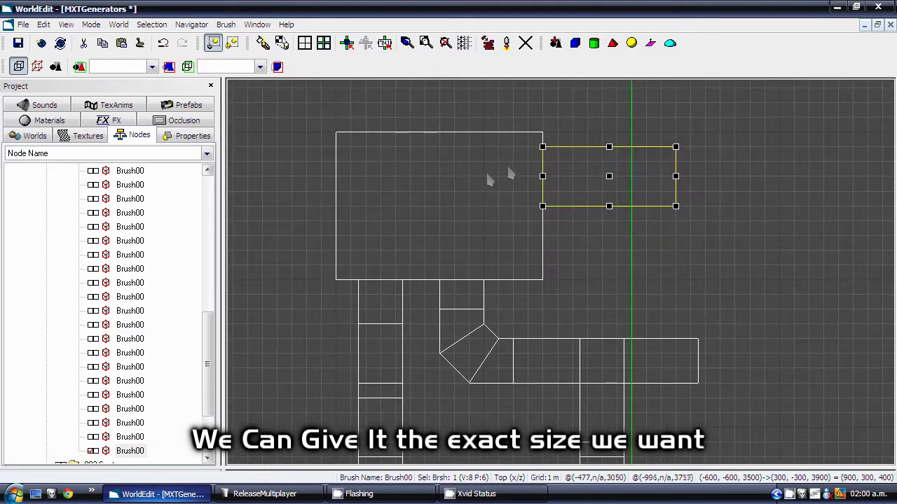
scroll(666, 166, "up", 1)
scroll(665, 167, "down", 1)
left_click_drag(660, 192, 772, 194)
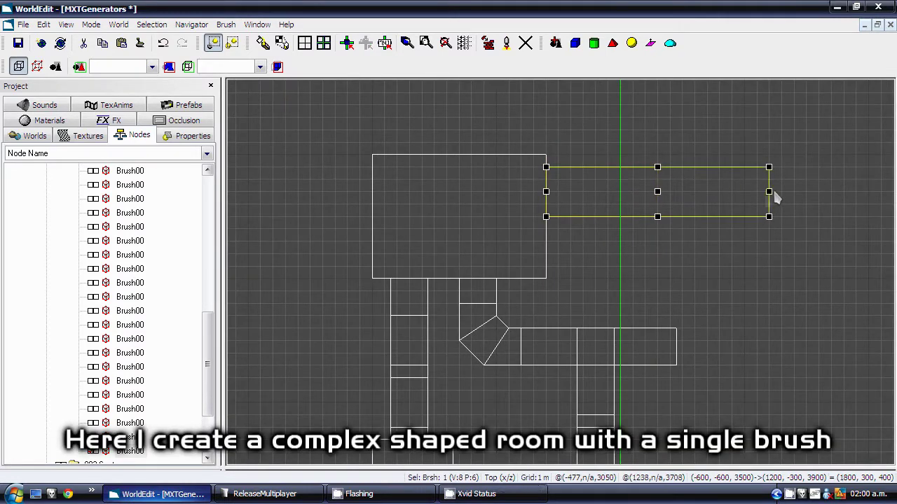
Slice the long box brush at x = -100 and x = 0, accepting the split without generated caps
middle_click_drag(738, 340, 708, 237)
middle_click_drag(650, 172, 561, 254)
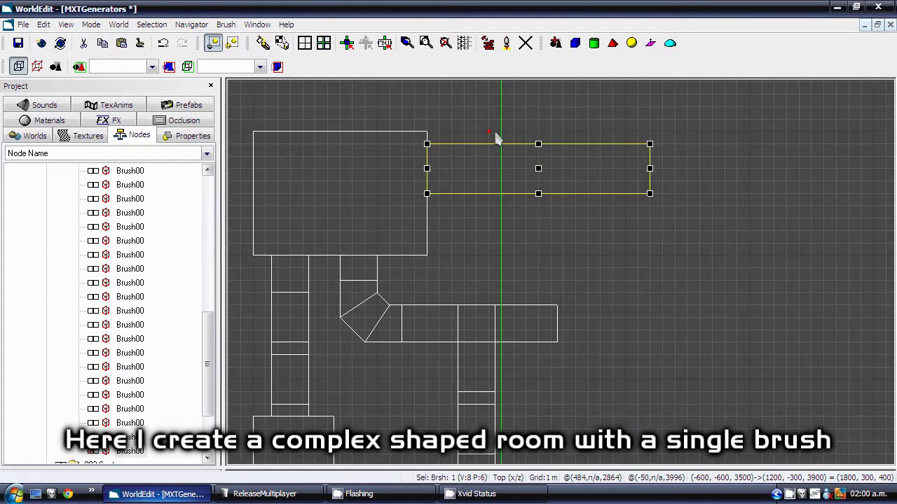
key("Return")
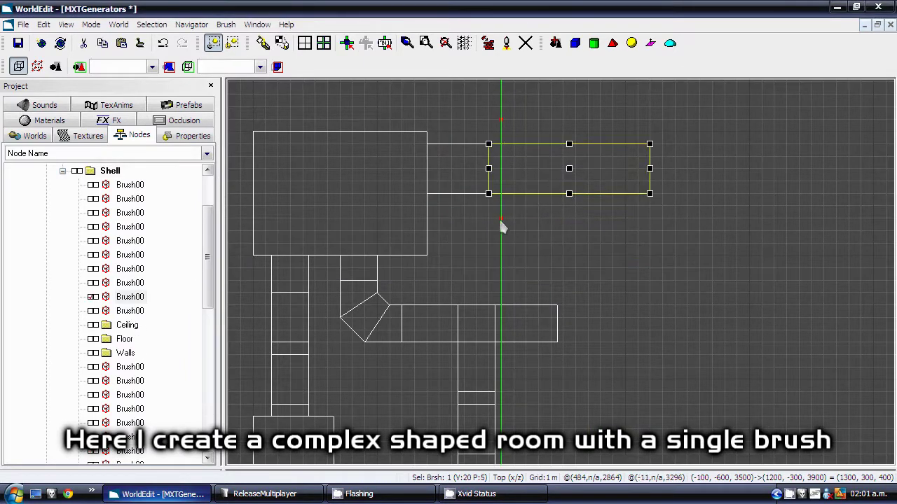
left_click(501, 222)
left_click(427, 263)
Slice the rest of the long box brush at x = 1100, x = 400 and x = 500 without caps
left_click(637, 131)
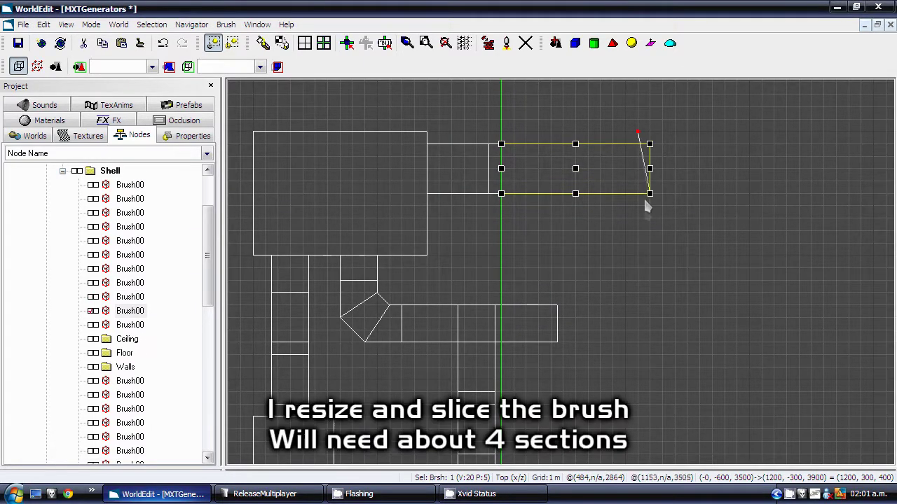
key("Return")
left_click(465, 260)
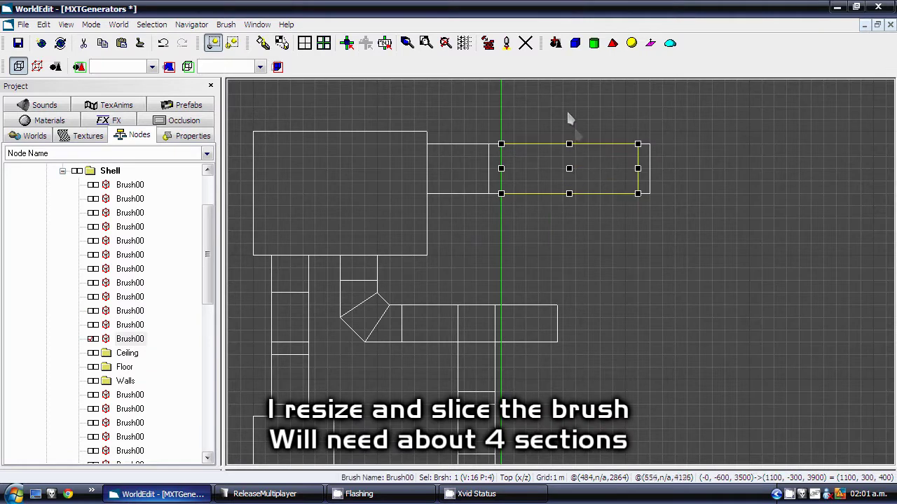
key("Return")
left_click_drag(565, 138, 564, 244)
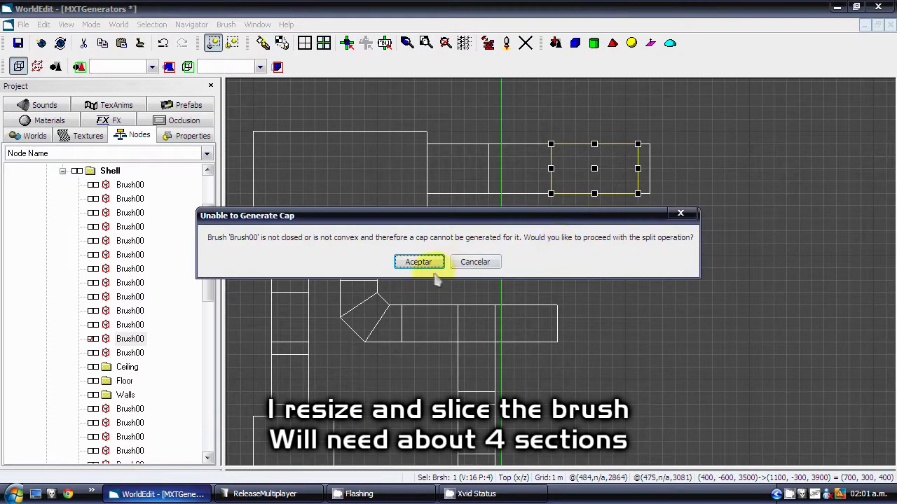
left_click(425, 263)
Select the box sections beyond x = -100 and move their corners at x = 0 outward to about z = 3300 and z = 4100
left_click_drag(680, 162, 472, 232)
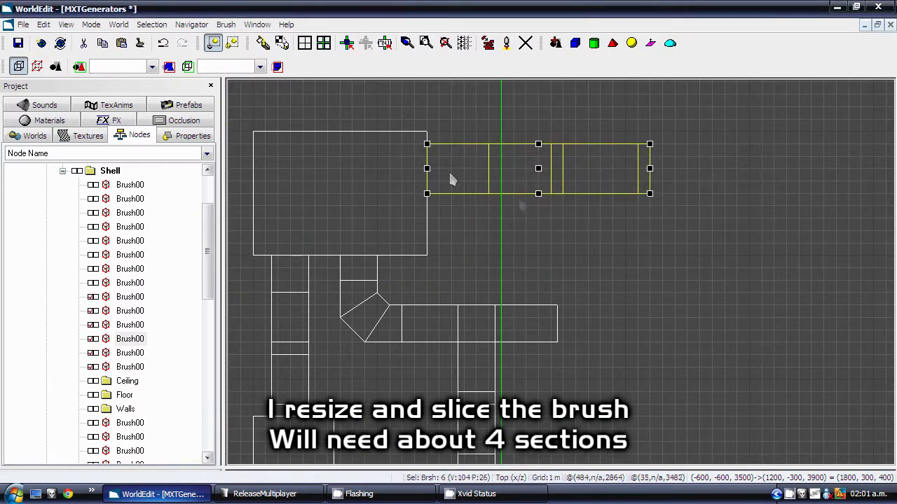
left_click(39, 67)
left_click_drag(501, 194, 502, 220)
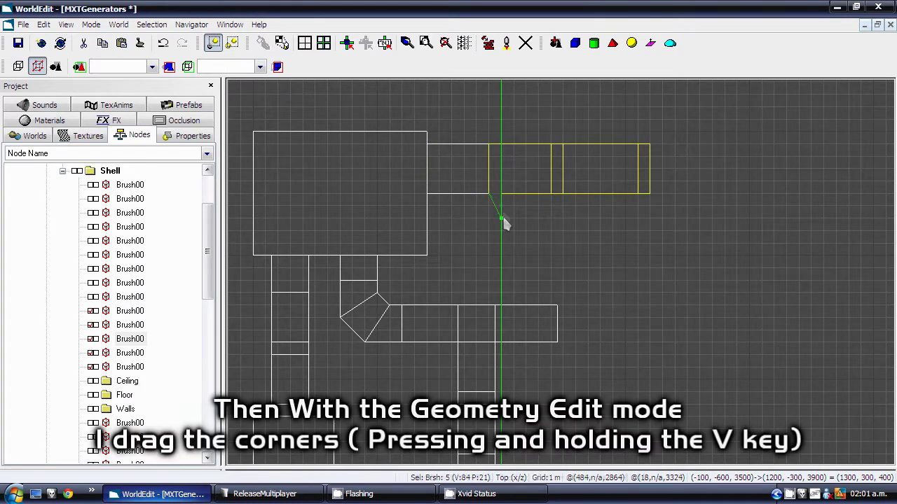
left_click_drag(502, 145, 504, 120)
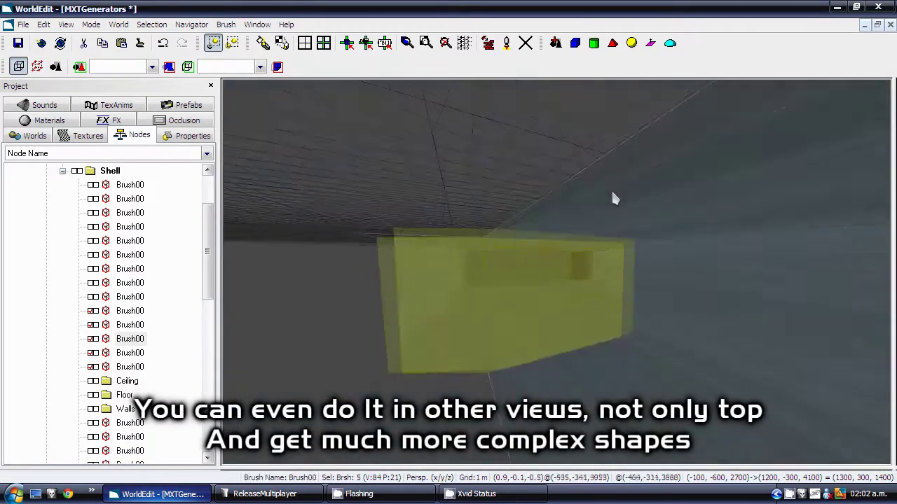
Raise the complex room's ceiling vertices between x = 0 and x = 1100 to y = -200 for a sloped-edge ceiling
mouse_move(612, 193)
right_mouse_down()
mouse_move(621, 193)
mouse_move(612, 193)
right_mouse_up()
key("l")
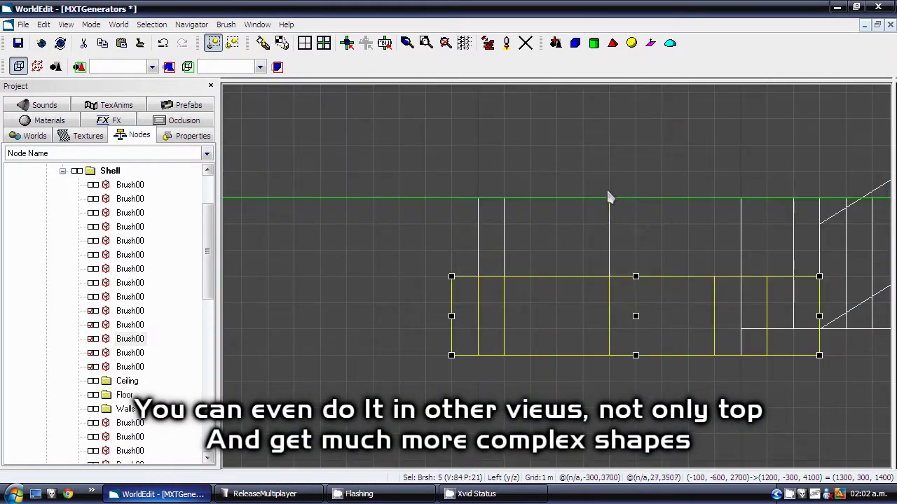
key("f")
scroll(649, 260, "down", 3)
right_click_drag(650, 259, 590, 270)
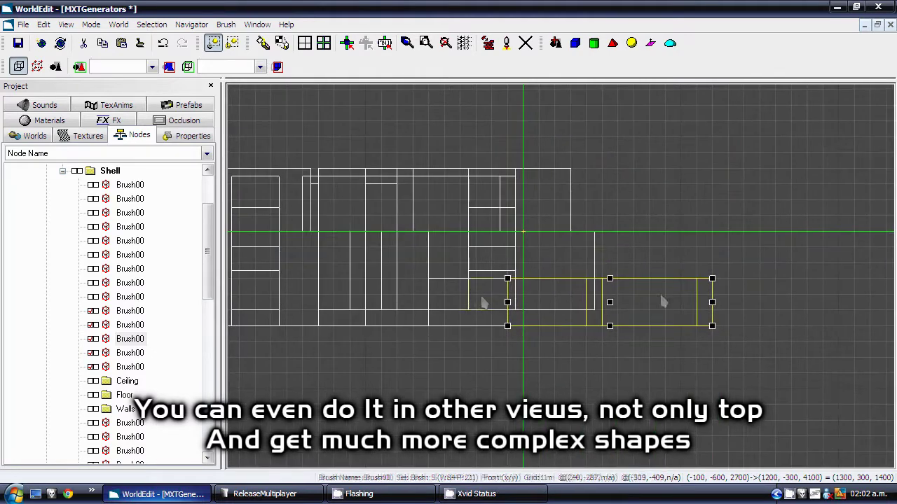
key("p")
mouse_move(689, 283)
right_mouse_down()
mouse_move(683, 286)
mouse_move(692, 283)
right_mouse_up()
left_click(35, 63)
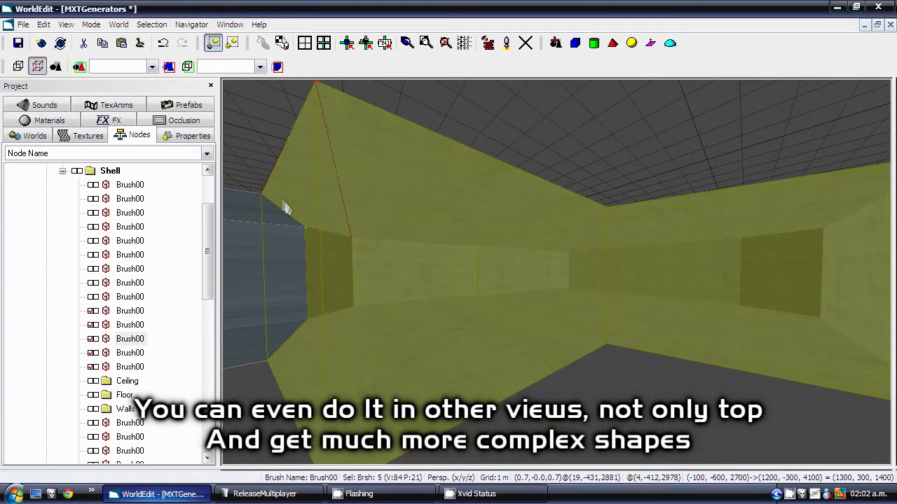
key("z")
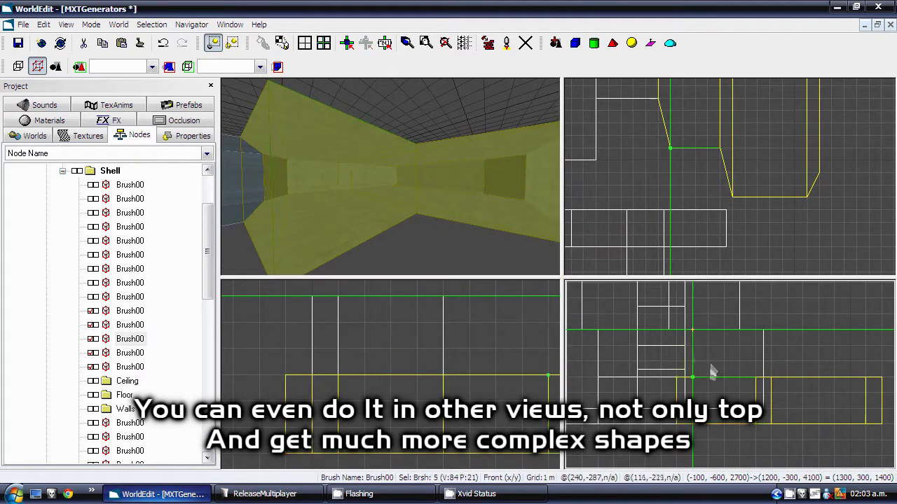
mouse_move(694, 379)
left_mouse_down()
mouse_move(693, 366)
mouse_move(754, 366)
mouse_move(854, 384)
left_mouse_up()
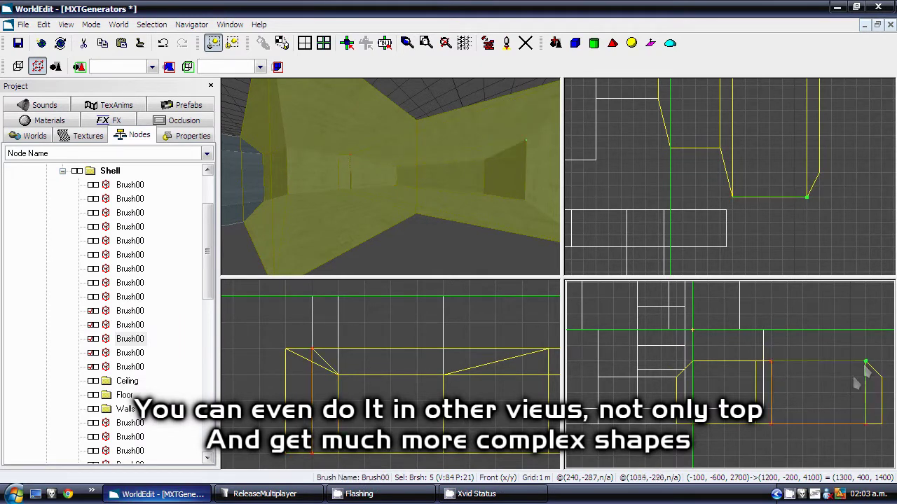
Inspect the reshaped room and its corridor openings from inside in the perspective view
mouse_move(414, 188)
right_mouse_down()
mouse_move(399, 243)
mouse_move(459, 279)
mouse_move(411, 280)
mouse_move(600, 253)
mouse_move(715, 271)
mouse_move(655, 208)
right_mouse_up()
key("shift+z")
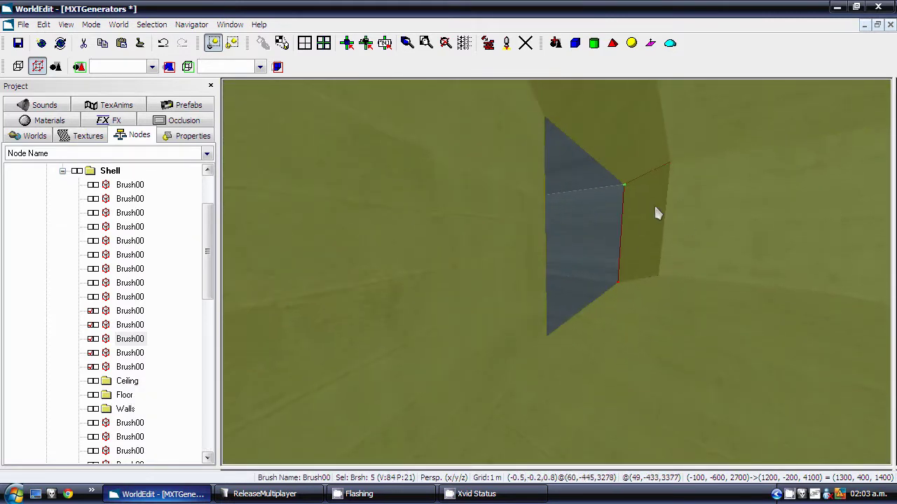
left_click(25, 68)
mouse_move(680, 350)
right_mouse_down()
mouse_move(686, 369)
mouse_move(677, 371)
mouse_move(490, 364)
mouse_move(616, 266)
right_mouse_up()
left_click(618, 266)
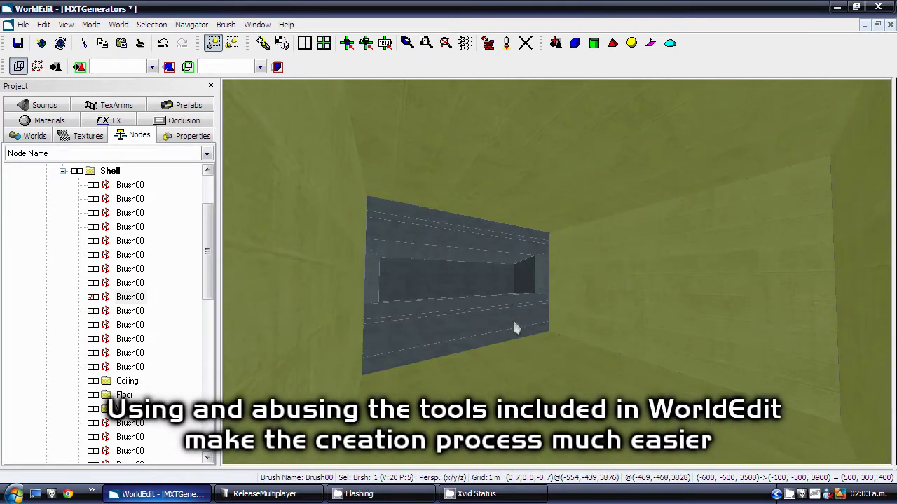
left_click(514, 322)
mouse_move(513, 323)
right_mouse_down()
mouse_move(632, 346)
mouse_move(357, 338)
mouse_move(513, 350)
mouse_move(758, 332)
mouse_move(645, 326)
mouse_move(652, 337)
mouse_move(772, 305)
mouse_move(524, 375)
mouse_move(807, 325)
mouse_move(774, 288)
mouse_move(746, 285)
mouse_move(651, 363)
right_mouse_up()
left_click(807, 325)
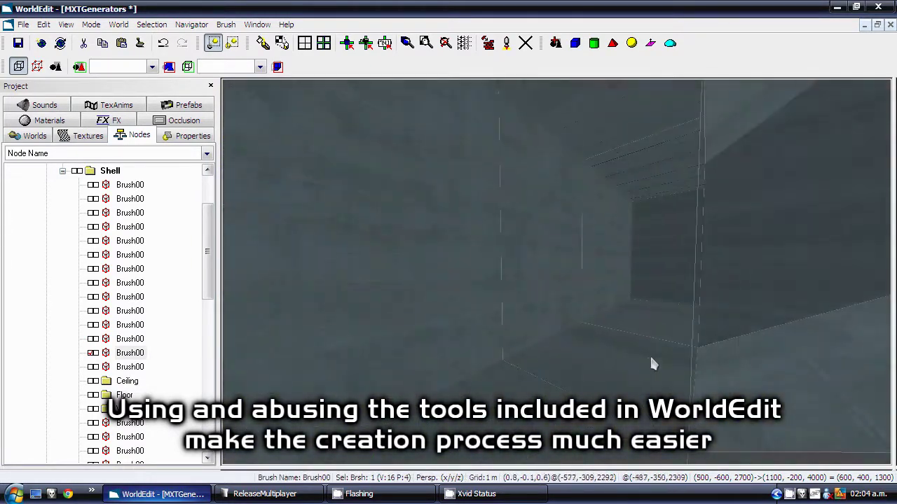
Unjoin the corridor section between x = -50 and x = 450 and rejoin all its faces except the end wall
left_click_drag(652, 364, 699, 287)
left_click(226, 25)
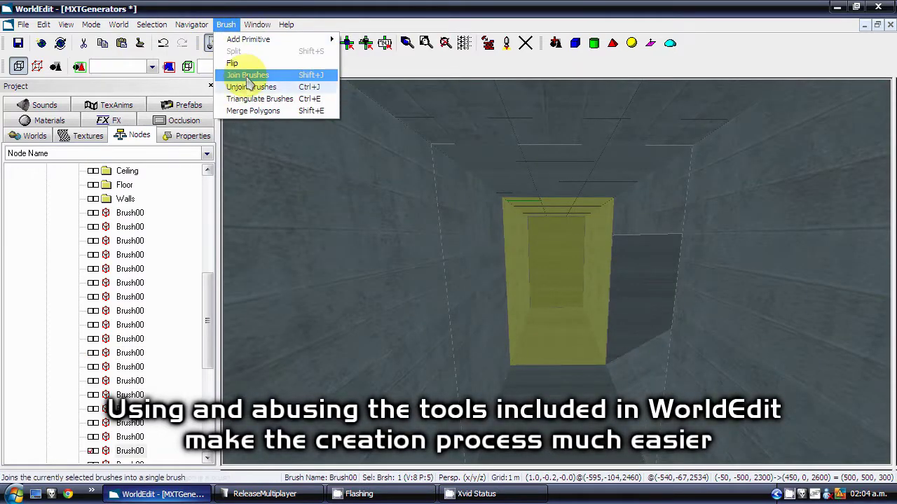
left_click(250, 87)
left_click(557, 259, "ctrl")
left_click(226, 24)
left_click(250, 76)
Select the corridor section together with its separate end wall and stretch them to x = 1100
left_click(555, 249)
right_click_drag(555, 249, 541, 245)
left_click(528, 248, "ctrl")
key("t")
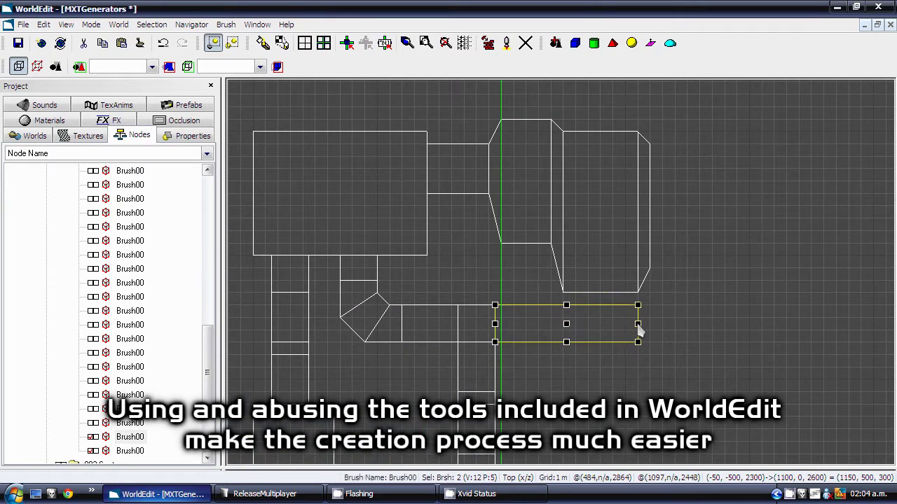
Slice the stretched corridor at x = 1000 and x = 600, accepting both splits without generated caps
left_click(623, 329)
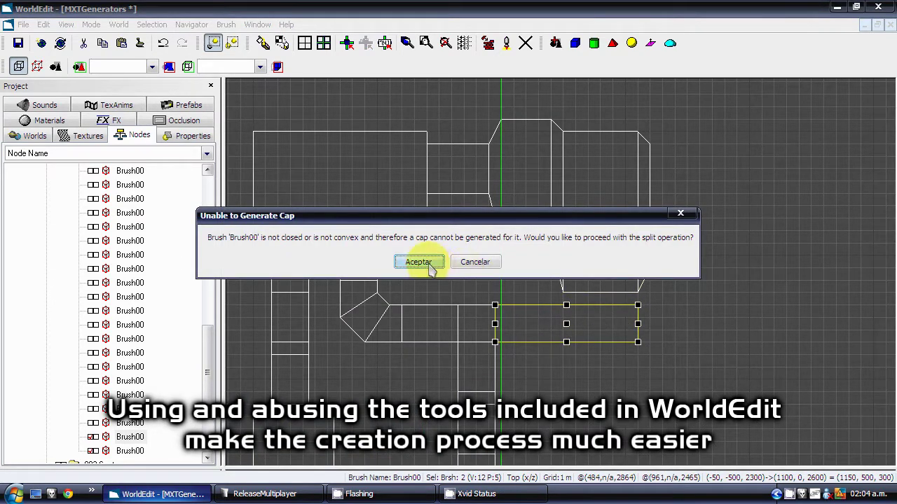
left_click(417, 259)
left_click(576, 327)
left_click(419, 262)
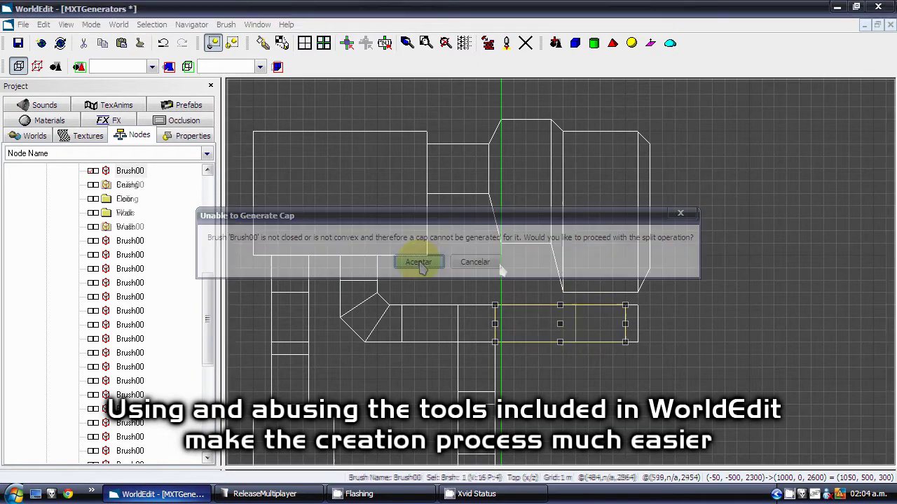
left_click(611, 304)
Unjoin the room section between x = 500 and x = 1100 and rejoin its faces except the wall at z = 2700
key("1")
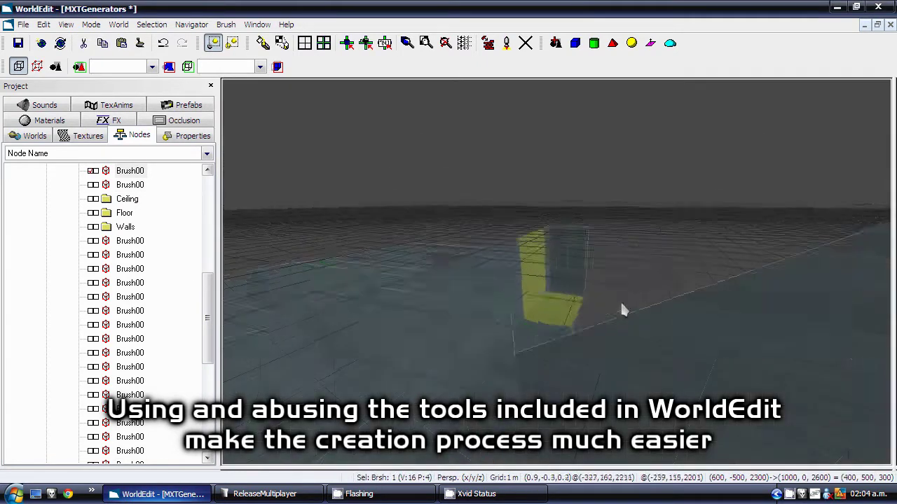
right_click_drag(621, 304, 614, 305)
left_click(516, 311)
left_click(225, 25)
left_click(245, 87)
left_click(517, 303, "ctrl")
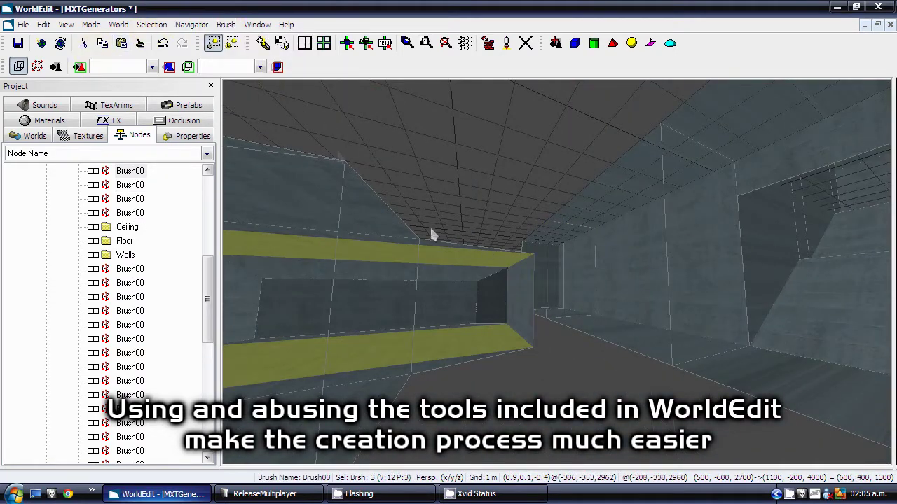
left_click(226, 25)
left_click(247, 75)
Set the grid to 50 cm and slice the room's wall at z = 2700 vertically at x = 550 and x = 1050
left_click(522, 294)
mouse_move(524, 297)
right_mouse_down()
mouse_move(543, 304)
mouse_move(534, 297)
mouse_move(528, 305)
mouse_move(500, 284)
mouse_move(543, 257)
mouse_move(540, 247)
right_mouse_up()
key("space")
key("f")
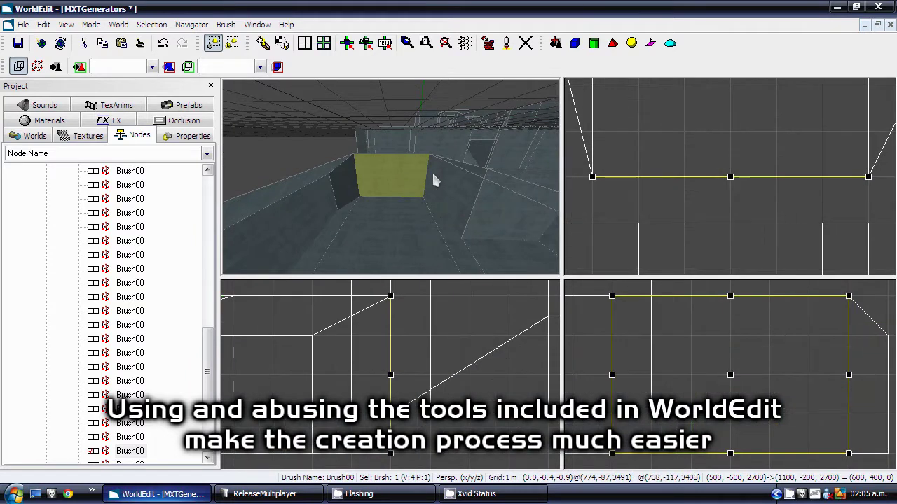
right_click_drag(648, 180, 649, 190)
key("minus")
left_click_drag(617, 165, 615, 206)
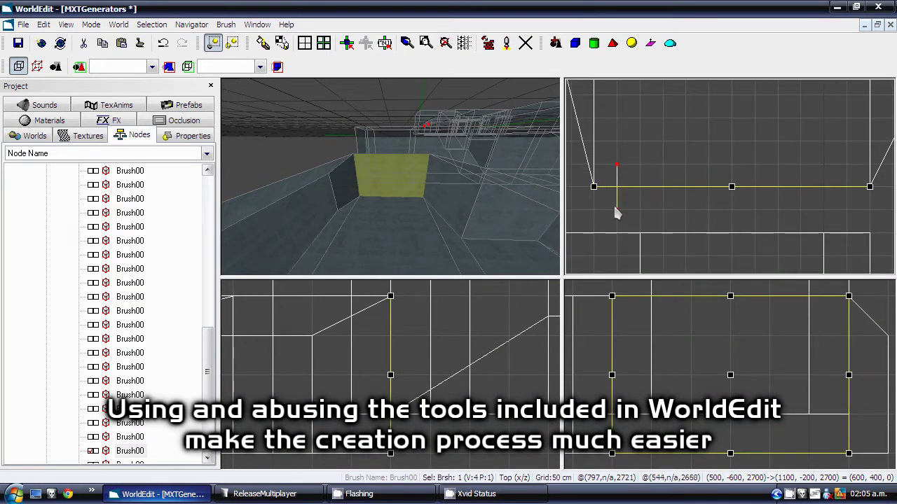
key("Escape")
left_click(833, 186)
left_click_drag(846, 166, 845, 213)
key("Escape")
Slice the middle wall panel horizontally at y = -300 and select its lower part
left_click(390, 175)
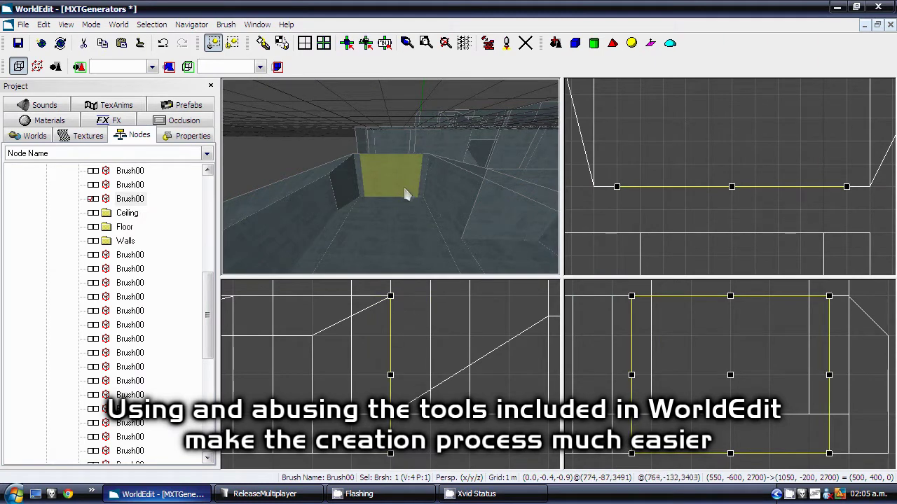
left_click_drag(648, 336, 780, 336)
key("Escape")
left_click(383, 184)
Extrude the lower wall panel toward the corridor, out to z = 2500
mouse_move(383, 184)
middle_mouse_down()
mouse_move(362, 186)
mouse_move(395, 183)
mouse_move(383, 186)
middle_mouse_up()
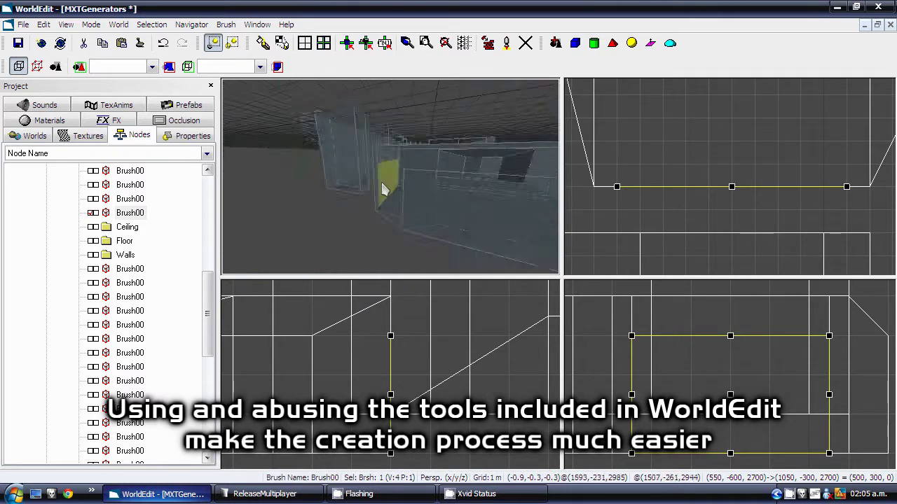
scroll(384, 187, "up", 5)
left_click(37, 66)
key("e")
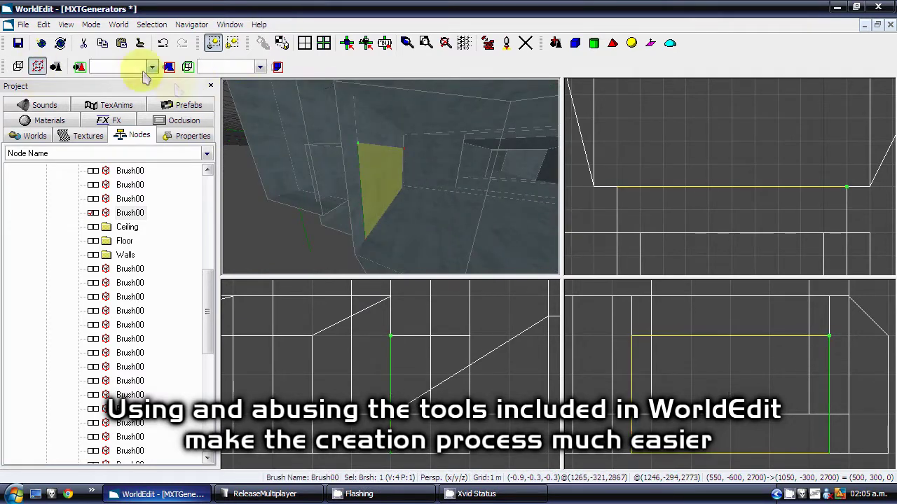
Delete the original doorway panel and shorten the extruded passage to end at the corridor wall, z = 2600
left_click(18, 67)
key("Delete")
left_click(336, 224)
scroll(664, 223, "down", 2)
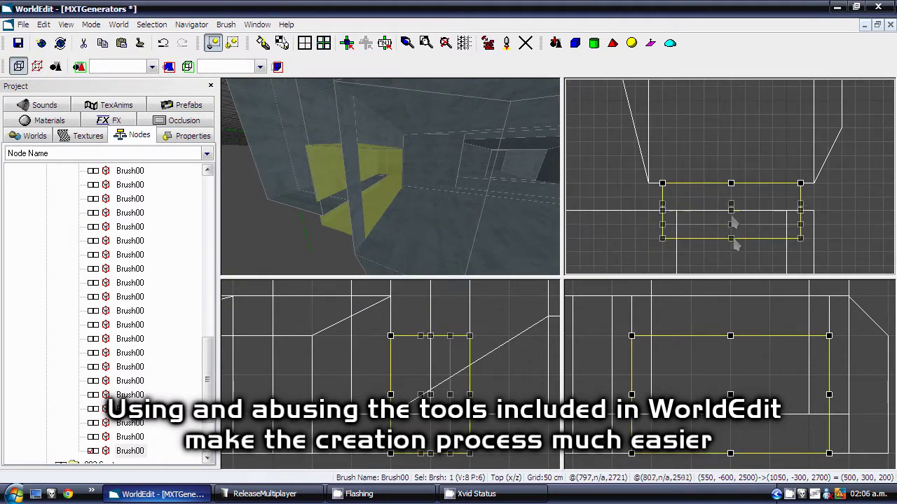
left_click_drag(730, 239, 731, 211)
Select the corridor sections beyond x = -50 and move their dividing vertices to x = 550 and x = 1050, matching the passage
mouse_move(367, 206)
middle_mouse_down()
mouse_move(318, 199)
mouse_move(357, 197)
mouse_move(381, 165)
mouse_move(365, 148)
middle_mouse_up()
left_click(383, 142)
left_click(351, 160)
left_click(455, 173, "ctrl")
left_click(496, 185, "ctrl")
left_click(516, 186, "ctrl")
key("t")
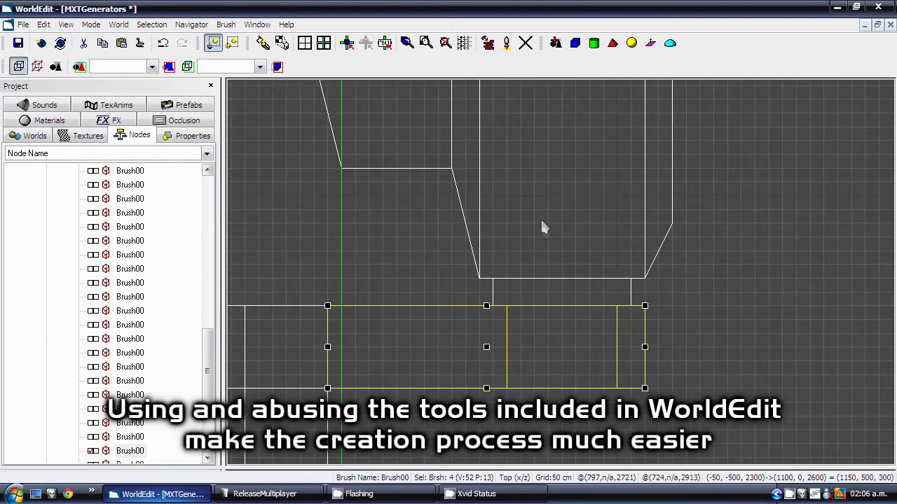
left_click(35, 68)
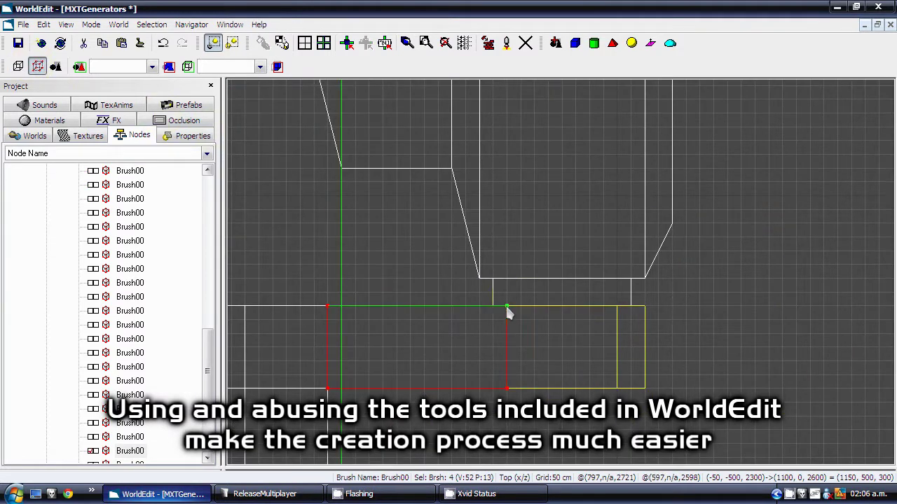
left_click_drag(507, 307, 493, 306)
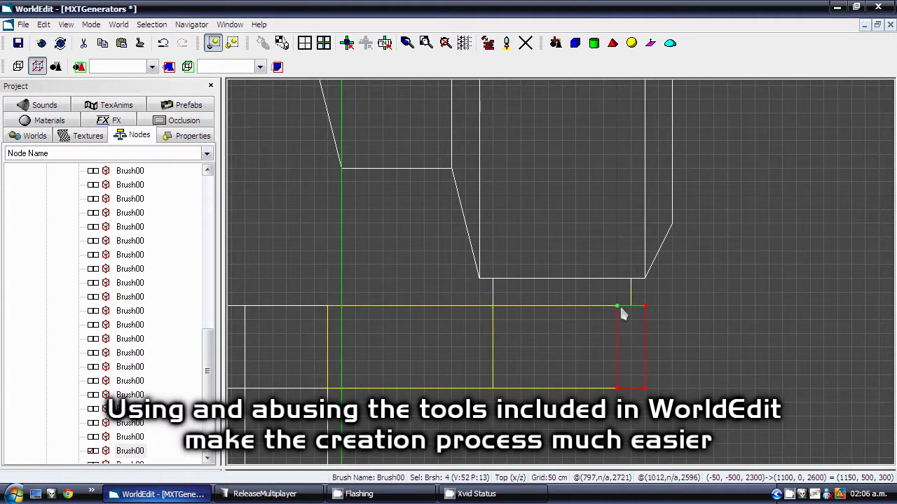
left_click_drag(618, 306, 630, 306)
left_click_drag(617, 389, 627, 389)
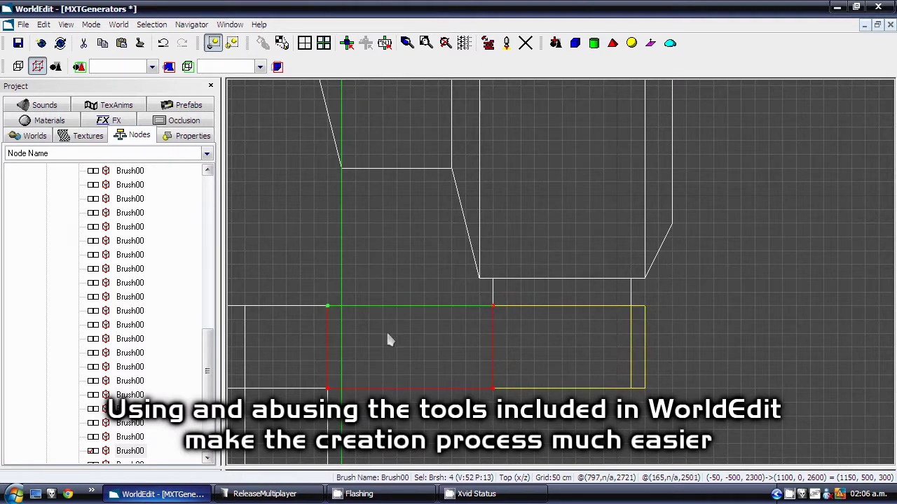
Lower the corridor's vertices from x = 550 onward, floor to y = -600 and ceiling to y = -100
key("Tab")
scroll(576, 321, "down", 3)
key("Tab")
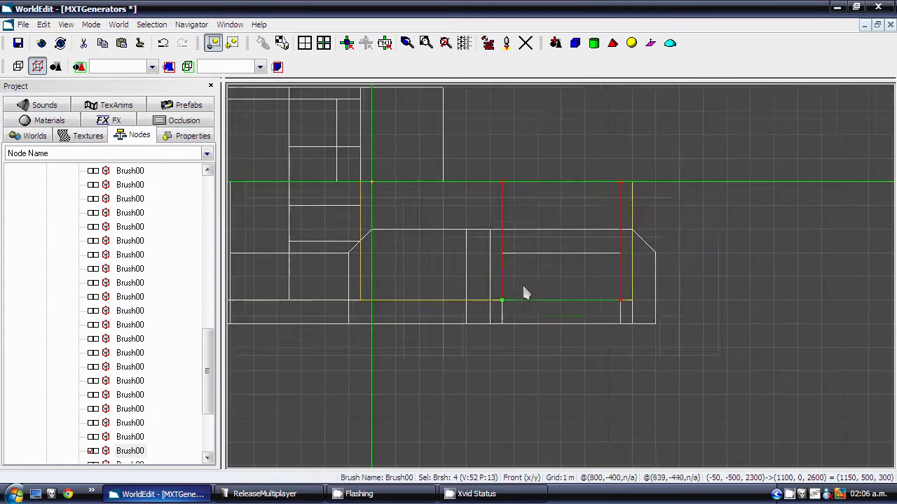
mouse_move(502, 301)
left_mouse_down()
mouse_move(500, 323)
mouse_move(490, 323)
mouse_move(502, 324)
left_mouse_up()
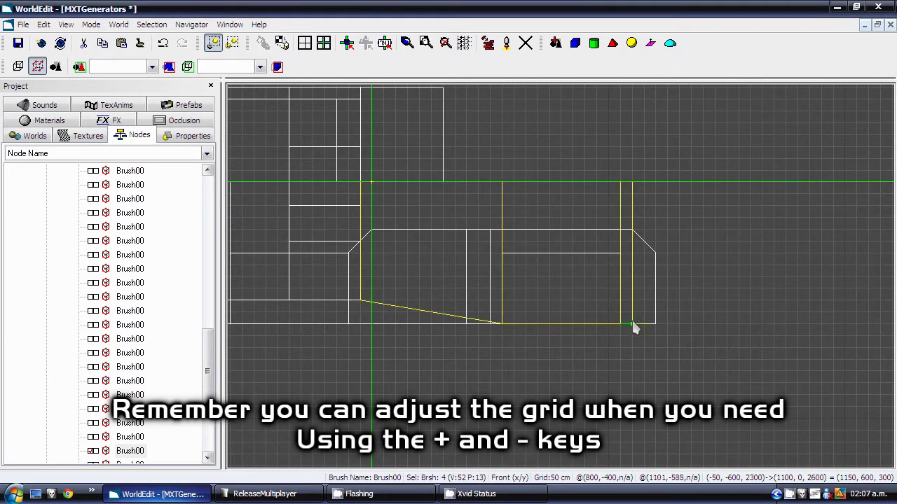
left_click_drag(502, 183, 503, 205)
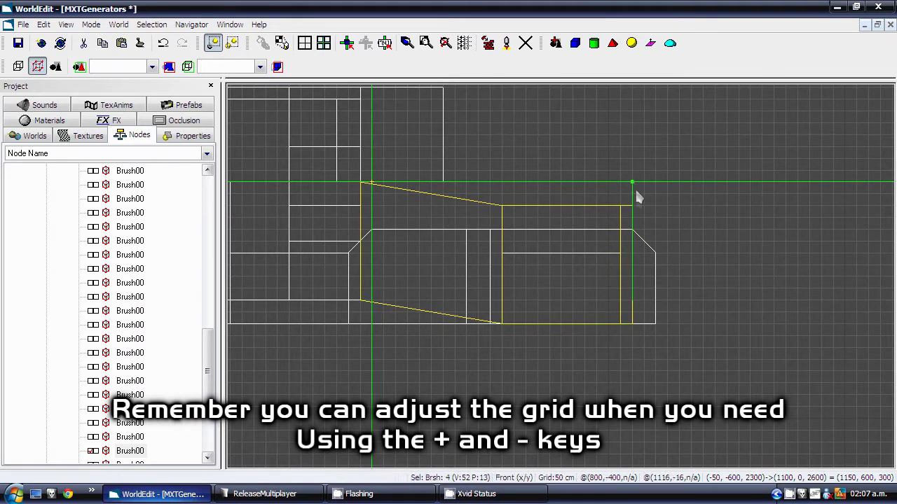
key("b")
Align the corridor's end wall at x = 1100 with the lowered sections, between y = -600 and y = -100
key("p")
mouse_move(555, 246)
right_mouse_down()
mouse_move(597, 252)
mouse_move(516, 254)
mouse_move(538, 260)
mouse_move(556, 296)
right_mouse_up()
key("l")
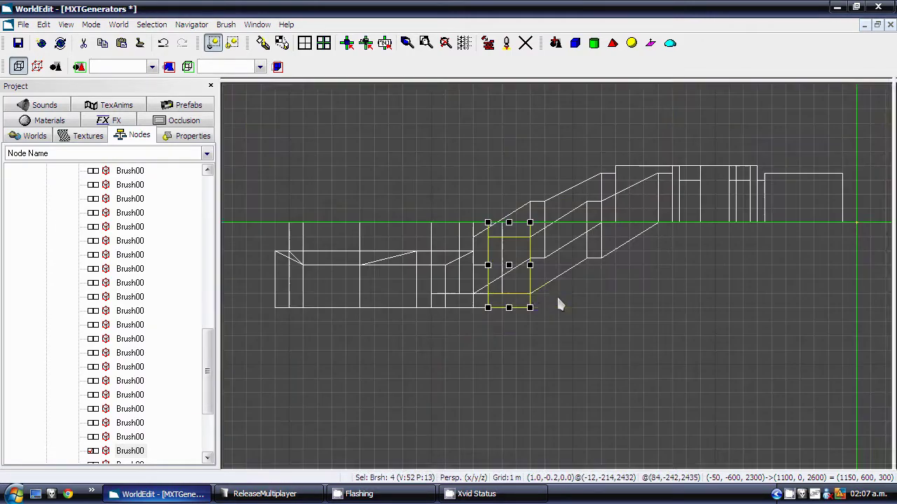
key("f")
left_click(37, 67)
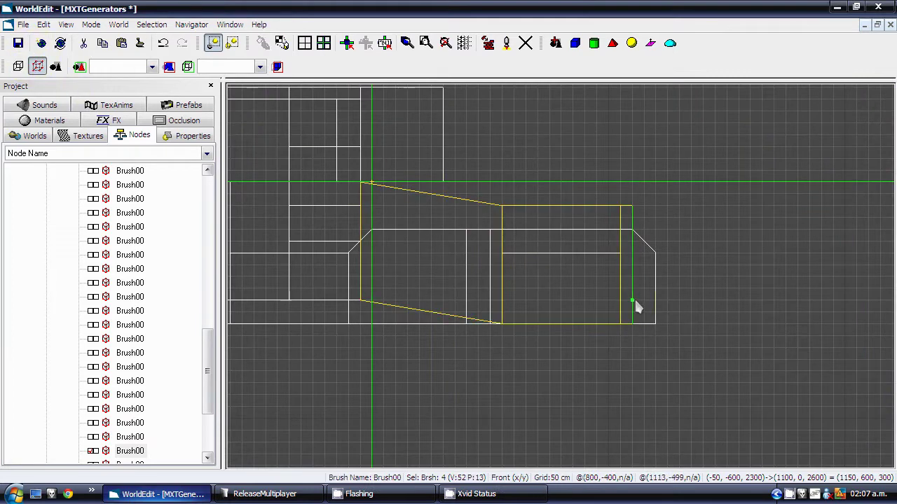
key("p")
left_click(19, 67)
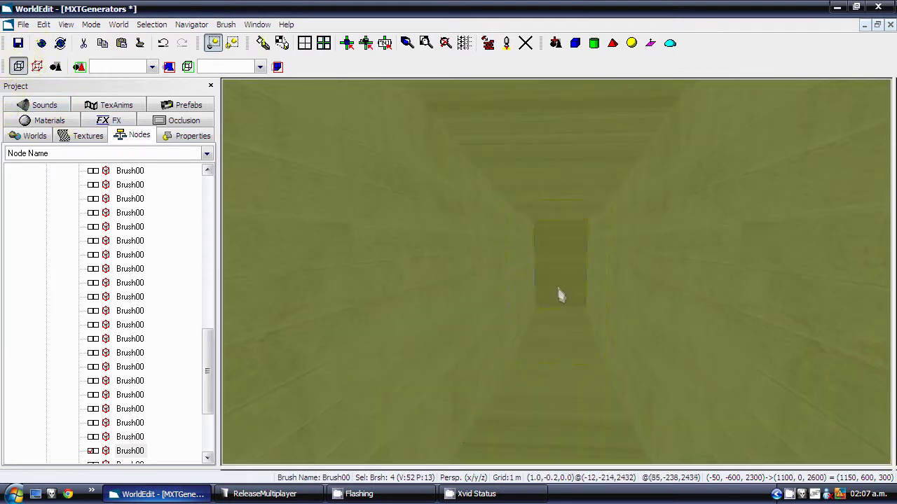
Unjoin the corridor section between x = 550 and x = 1050 and rejoin its faces except the wall at z = 2600
left_click(502, 275)
mouse_move(503, 275)
right_mouse_down()
mouse_move(529, 283)
mouse_move(496, 249)
mouse_move(423, 249)
right_mouse_up()
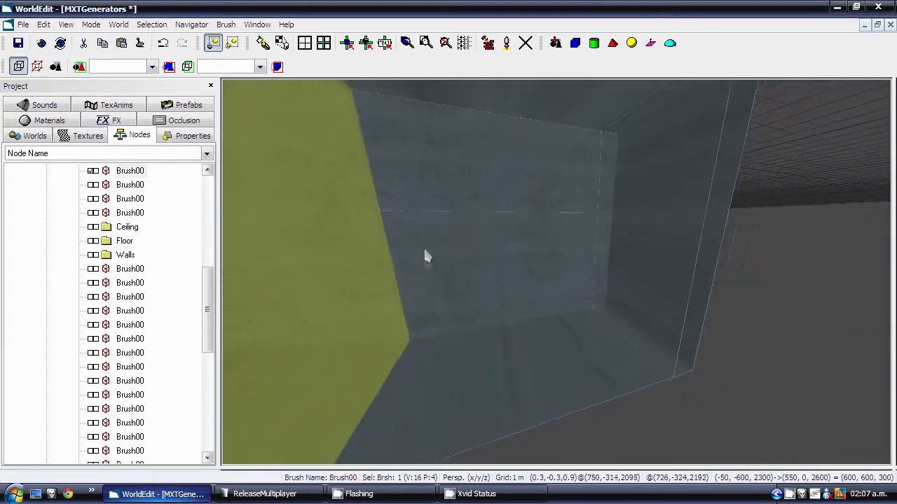
left_click(424, 248)
left_click(226, 24)
left_click(235, 62)
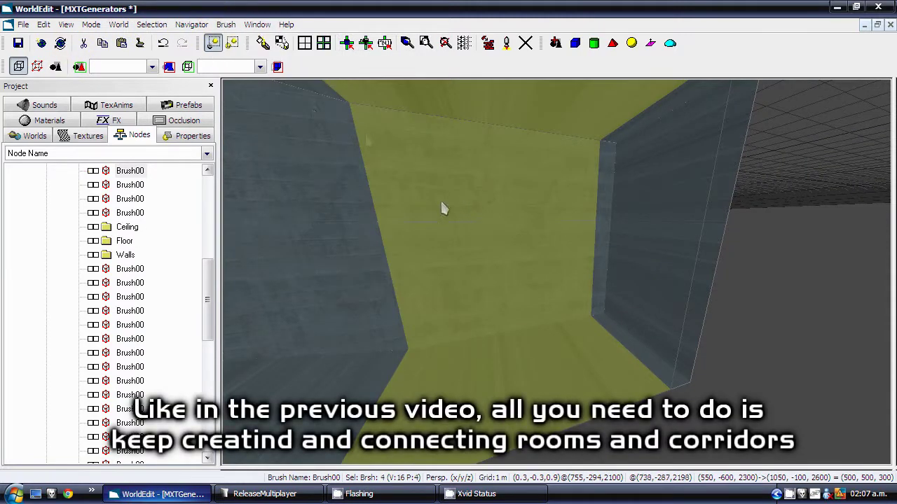
left_click(226, 25)
left_click(246, 74)
Raise the bottom edge of the separate corridor wall at z = 2600 to y = -300 to open a doorway
left_click(491, 233)
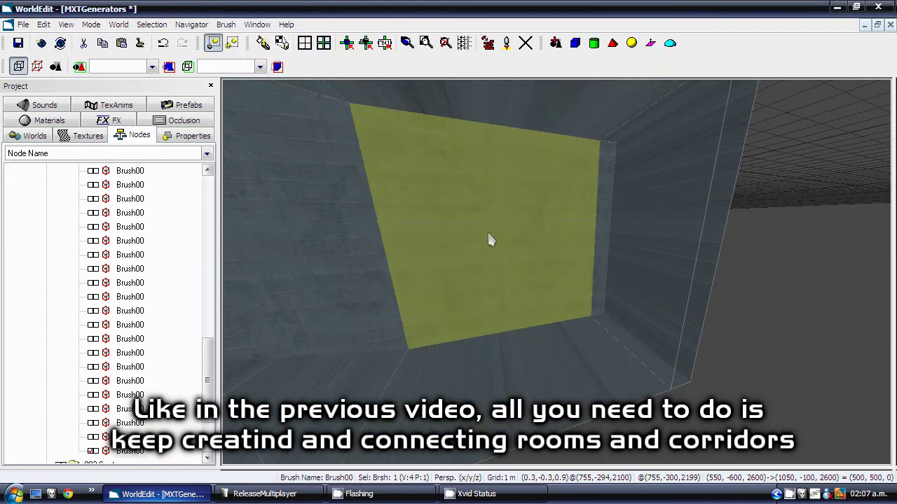
right_click_drag(488, 233, 490, 234)
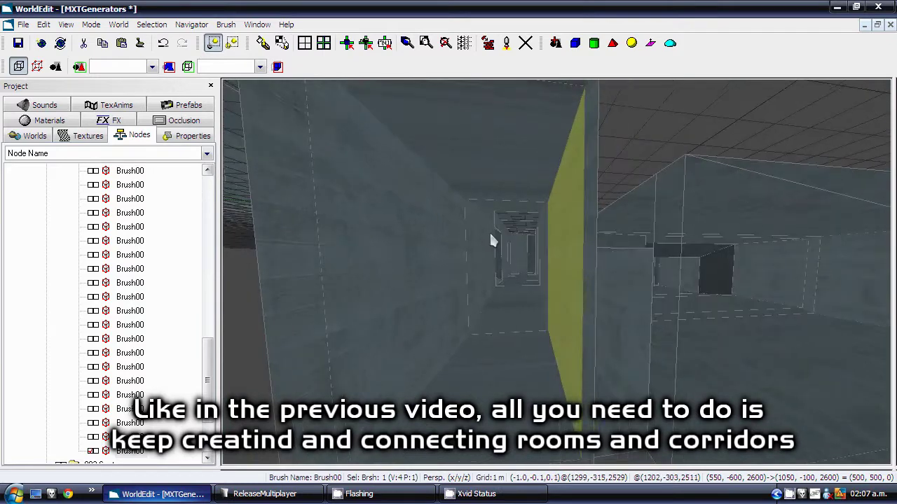
key("l")
left_click_drag(489, 307, 488, 265)
key("p")
Unjoin the doorway box between z = 2600 and z = 2700, join its four side faces and delete its two open-end faces
mouse_move(556, 308)
right_mouse_down()
mouse_move(545, 359)
mouse_move(602, 377)
mouse_move(592, 353)
right_mouse_up()
left_click(546, 361)
left_click(226, 24)
left_click(245, 87)
left_click(499, 238)
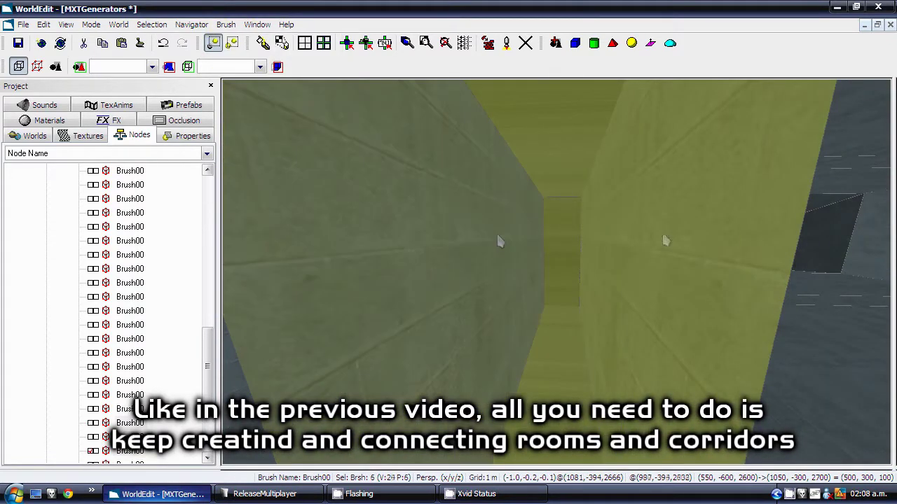
left_click(665, 239)
left_click(225, 24)
left_click(245, 75)
left_click(492, 228)
left_click(654, 229, "ctrl")
key("Delete")
left_click(557, 289)
scroll(556, 288, "down", 3)
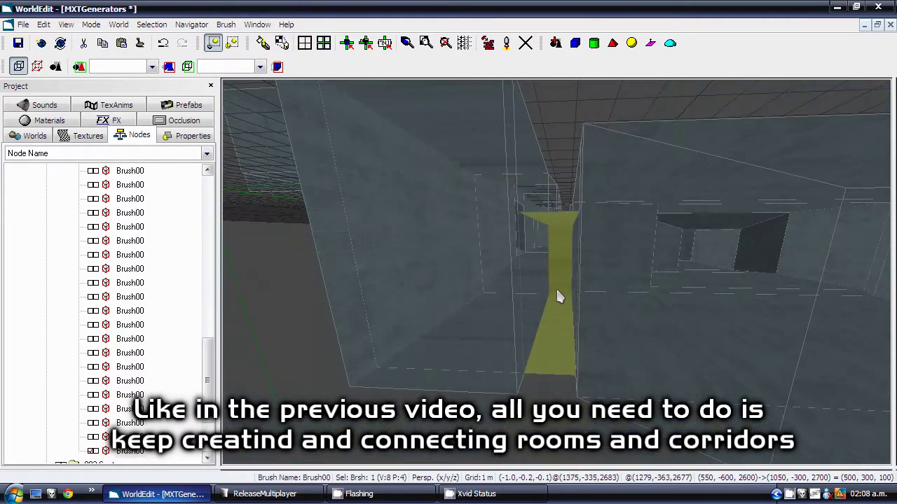
Split the corridor's end wall at x = 1100 horizontally at y = -250
right_click_drag(575, 271, 571, 270)
key("Tab")
scroll(524, 217, "down", 3)
mouse_move(524, 218)
right_mouse_down()
mouse_move(613, 263)
mouse_move(559, 222)
right_mouse_up()
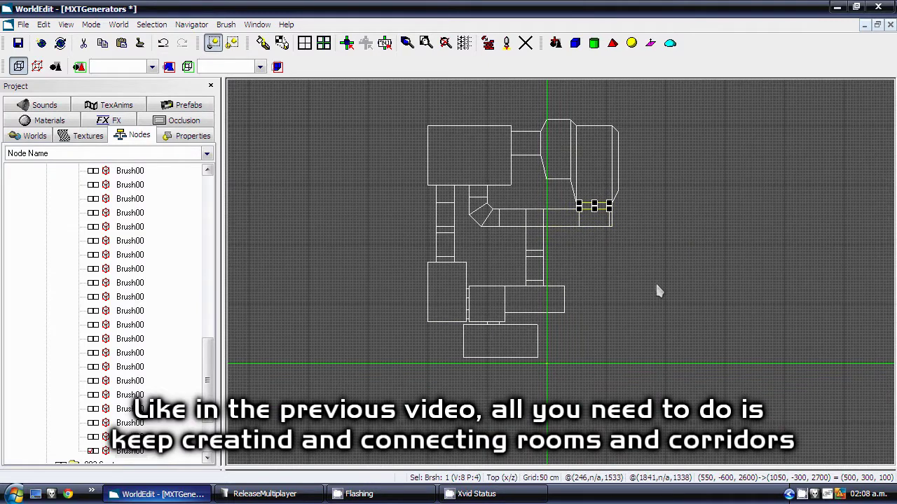
key("Tab")
left_click(510, 316)
right_click_drag(509, 317, 556, 309)
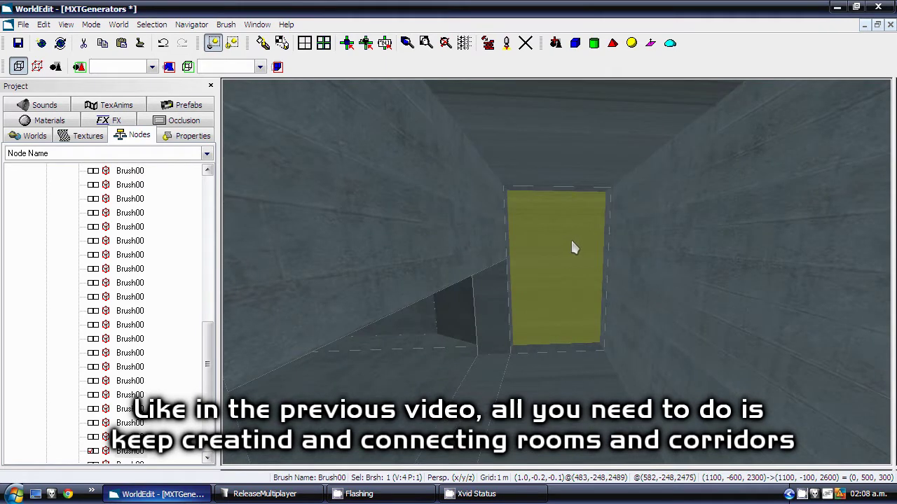
key("Tab")
scroll(570, 240, "up", 3)
right_click_drag(494, 296, 498, 262)
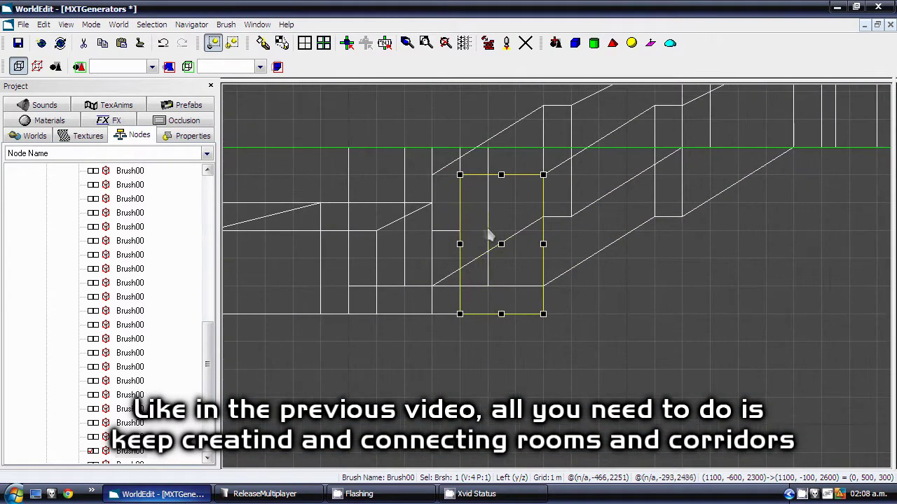
key("minus")
key("Tab")
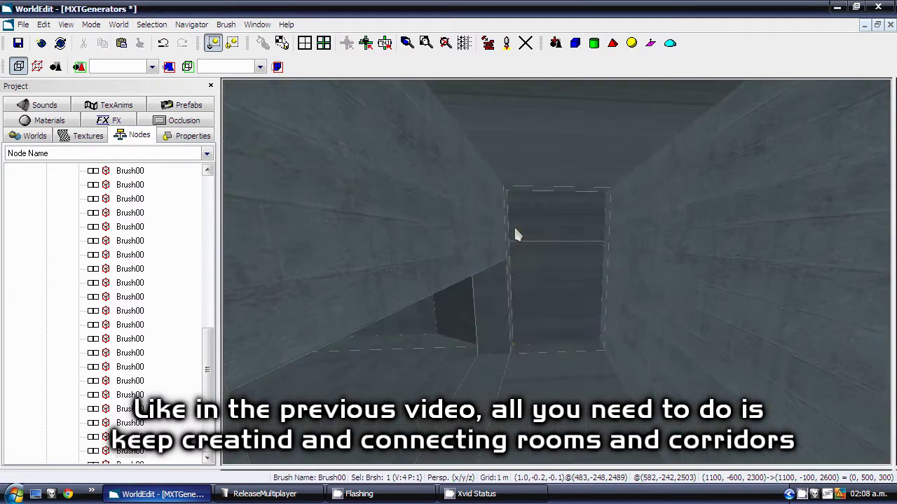
Extrude the lower part of the end wall from x = 1100 to x = 1500 and delete the original wall face
left_click(545, 271)
right_click_drag(547, 272, 561, 291)
key("ctrl+g")
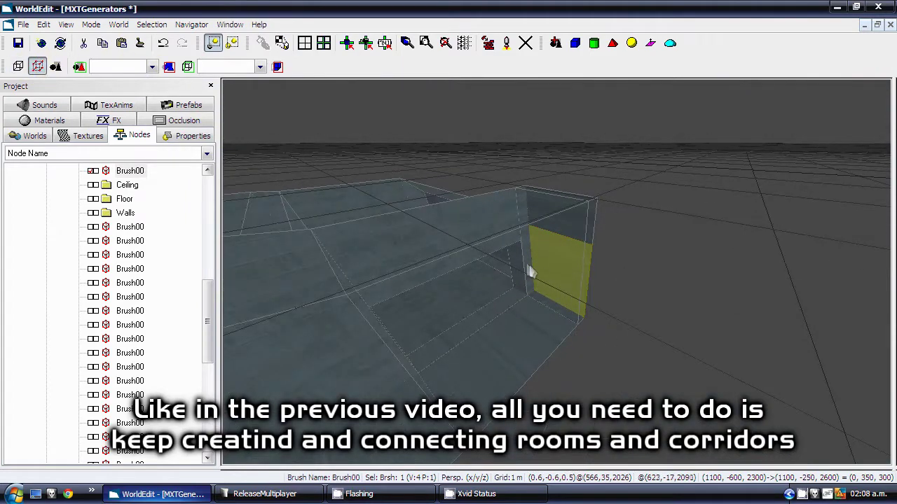
left_click(19, 66)
key("Delete")
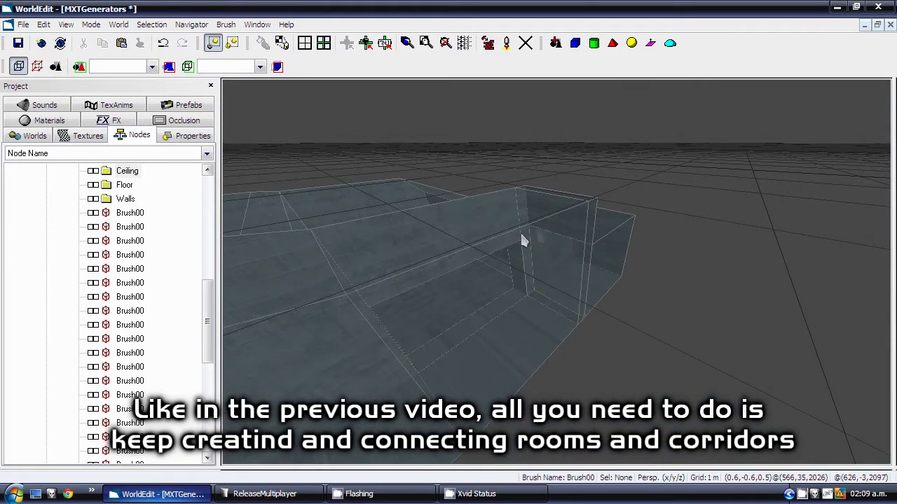
Stretch the new corridor section so that it runs from x = 1100 to x = 3000
left_click(602, 241)
right_click_drag(602, 241, 601, 242)
key("t")
scroll(606, 251, "up", 4)
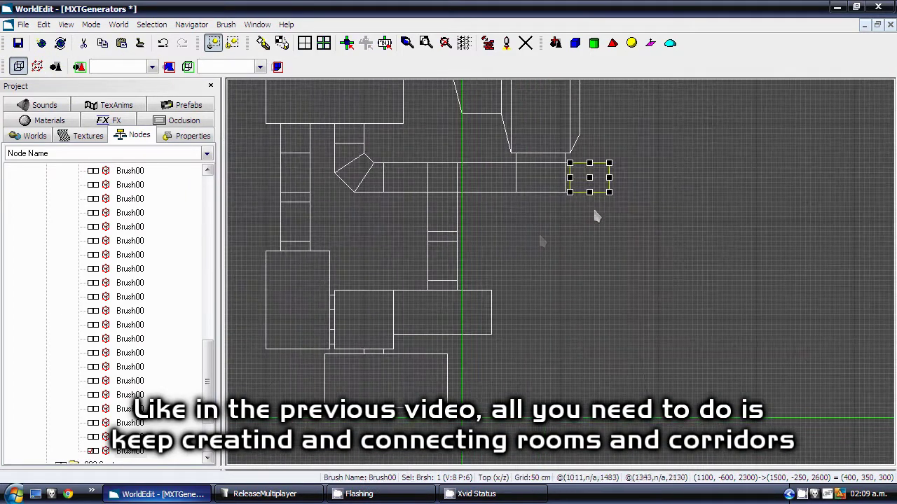
left_click_drag(761, 178, 759, 180)
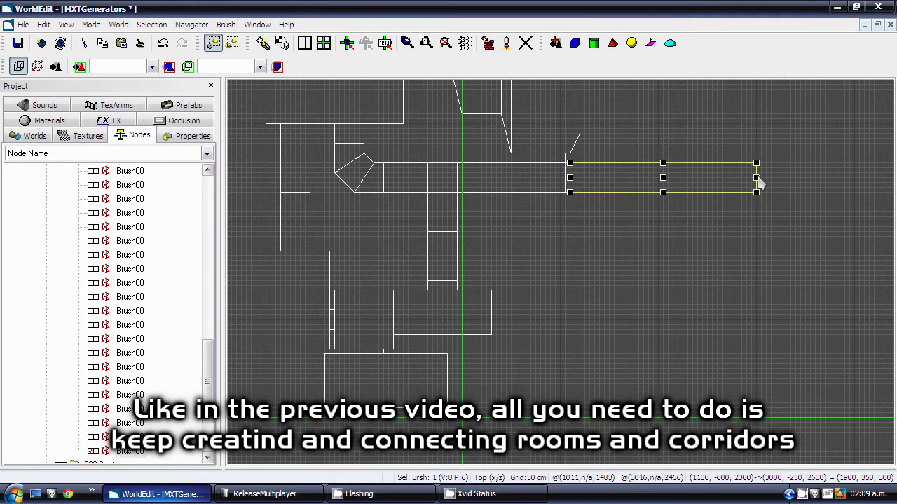
Split the stretched corridor crosswise at x = 1700, x = 1900 and x = 2100
scroll(759, 179, "up", 3)
middle_click_drag(759, 179, 510, 349)
key("plus")
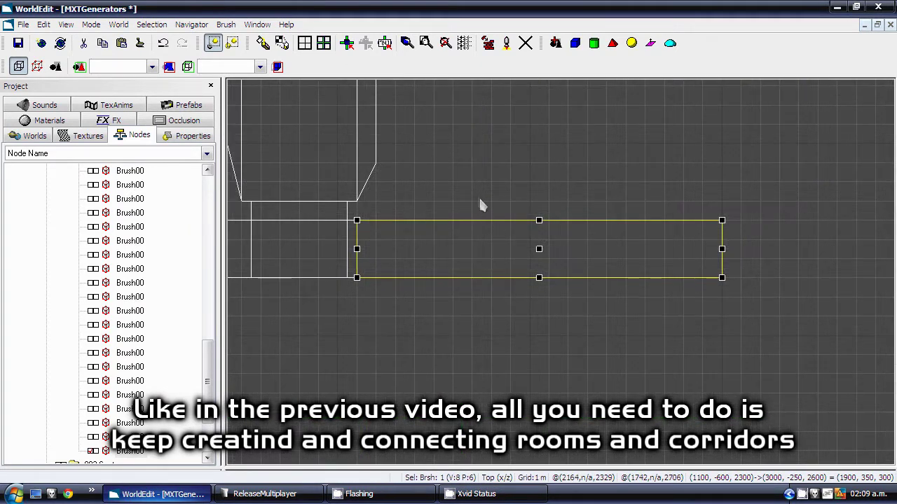
left_click_drag(468, 319, 470, 317)
key("Return")
mouse_move(510, 203)
left_mouse_down()
mouse_move(510, 315)
mouse_move(554, 316)
left_mouse_up()
key("Return")
left_click(448, 273)
middle_click_drag(559, 259, 582, 250)
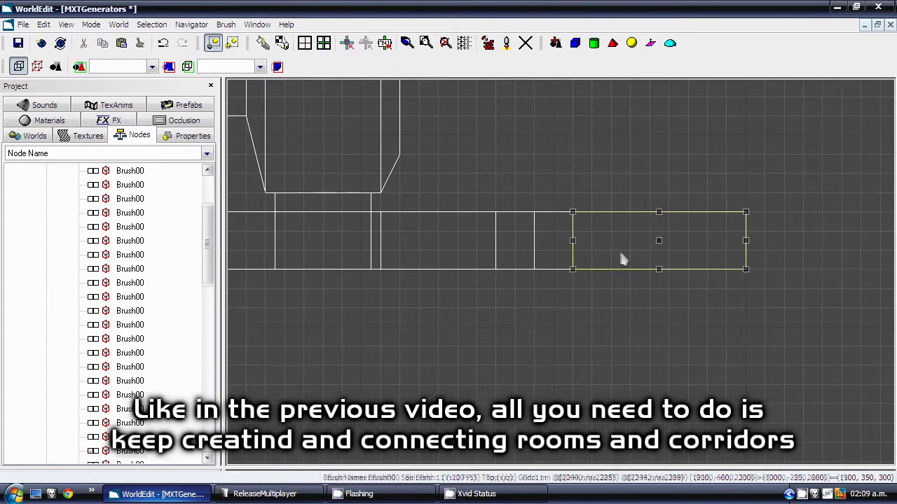
Reshape the last three corridor sections by their vertices into a downward bend ending at z = 1900 between x = 1900 and x = 2200
left_click_drag(623, 299, 520, 191)
left_click(33, 70)
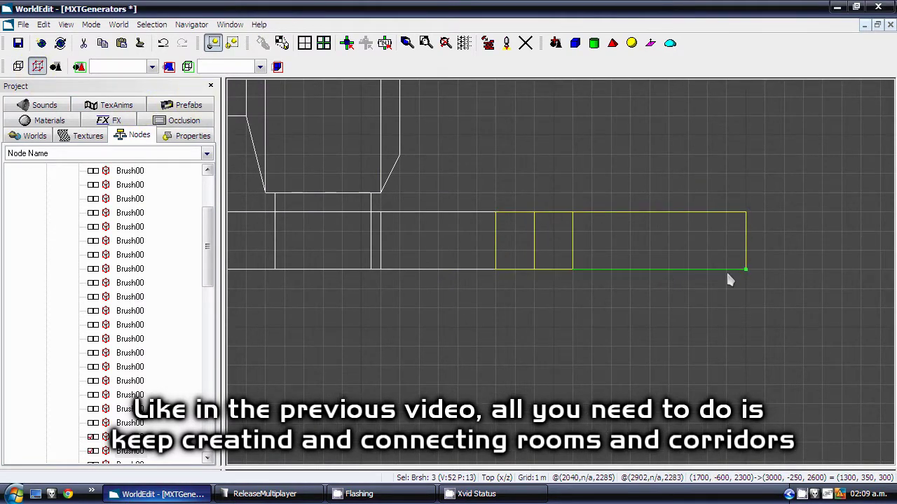
left_click_drag(750, 272, 609, 350)
left_click_drag(750, 216, 718, 282)
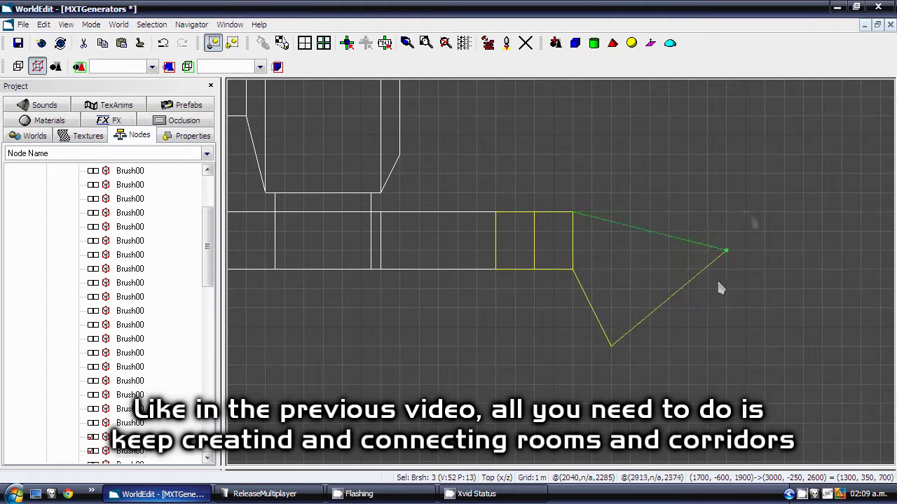
left_click_drag(683, 349, 669, 348)
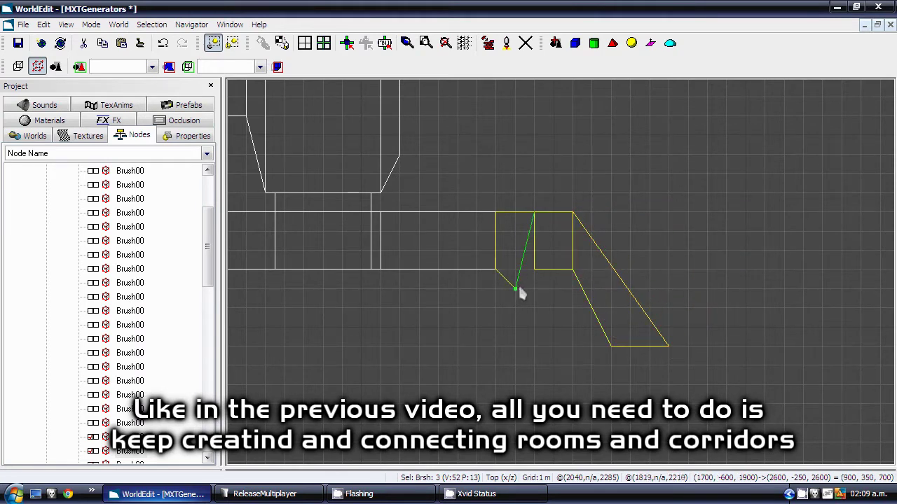
left_click_drag(545, 316, 535, 311)
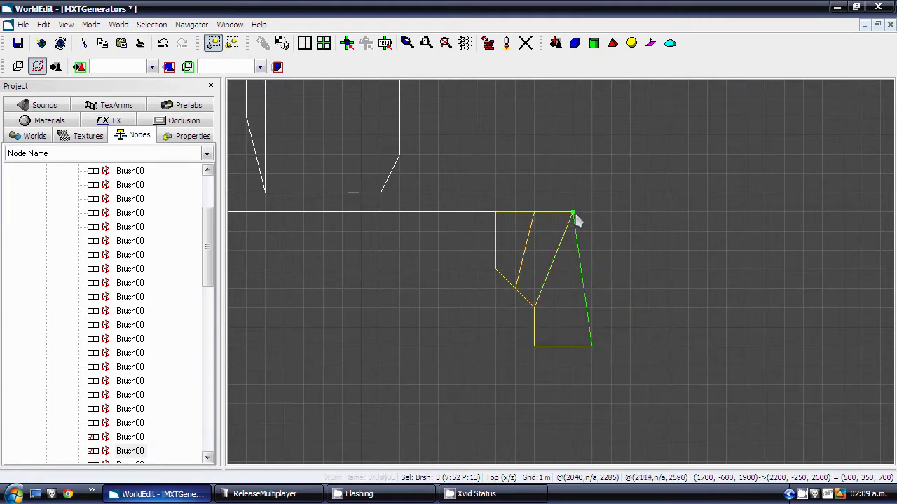
left_click_drag(537, 210, 536, 230)
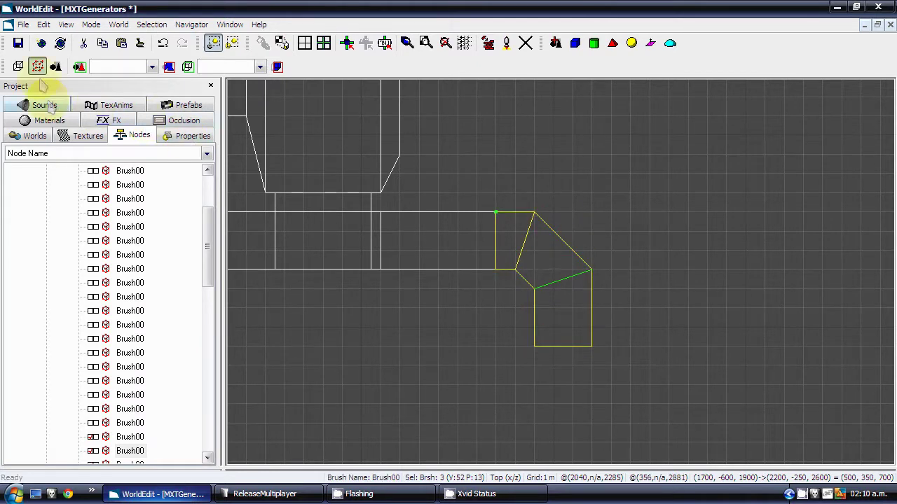
Split the end section of the corridor bend straight across at z = 2100
left_click(19, 66)
left_click(558, 339)
key("s")
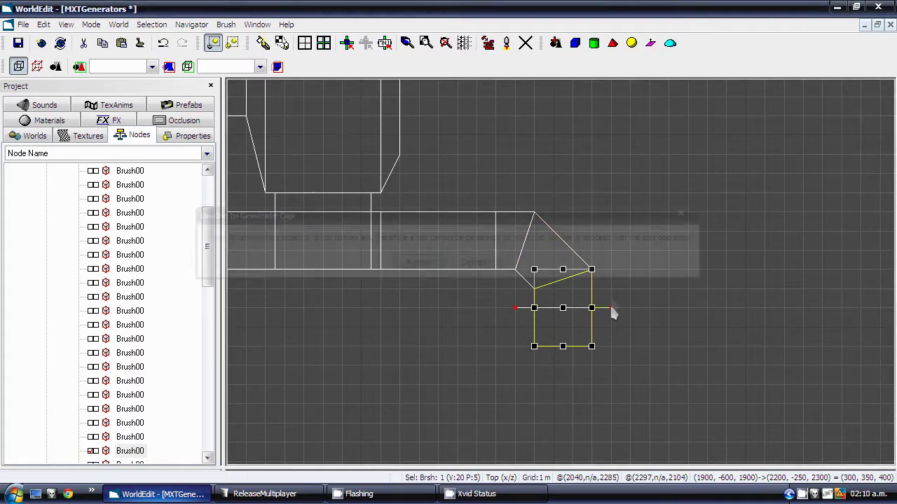
key("Tab")
right_click_drag(559, 258, 688, 278)
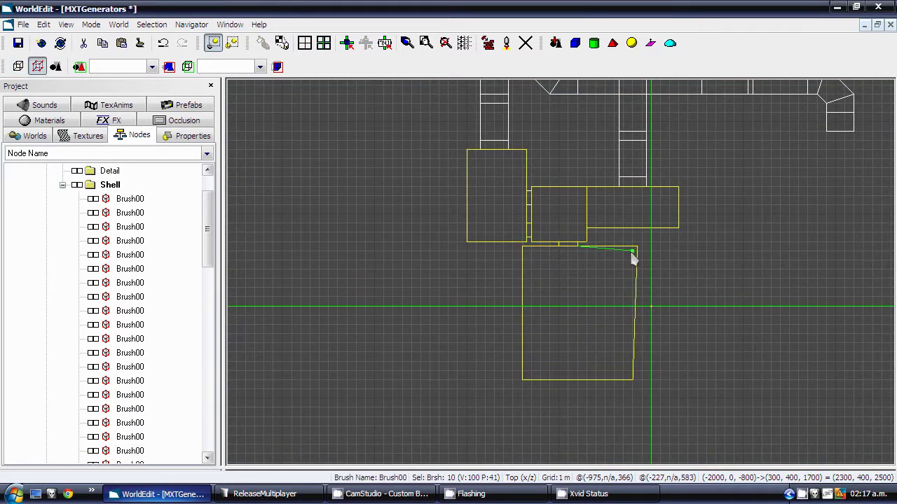
Square the large lower room by moving its upper corner vertices to x = -200, z = 650
scroll(635, 253, "up", 3)
middle_click_drag(636, 254, 540, 263)
left_click_drag(613, 230, 605, 245)
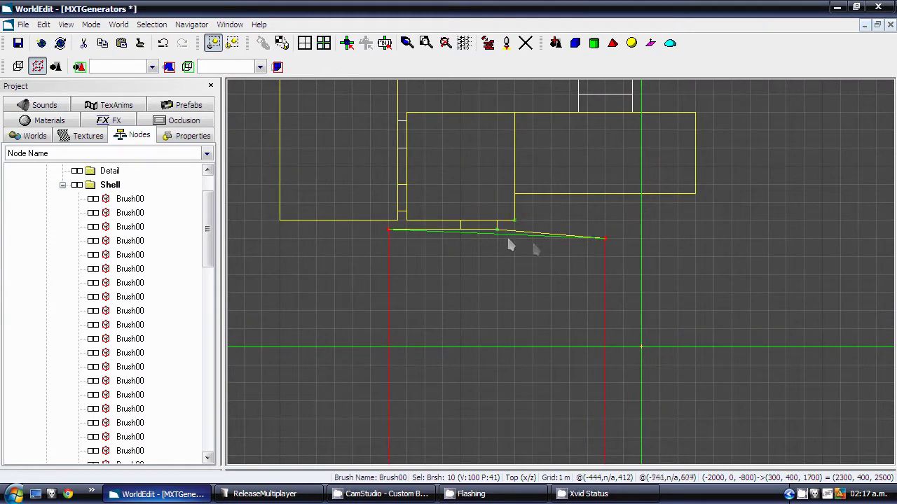
scroll(608, 238, "up", 2)
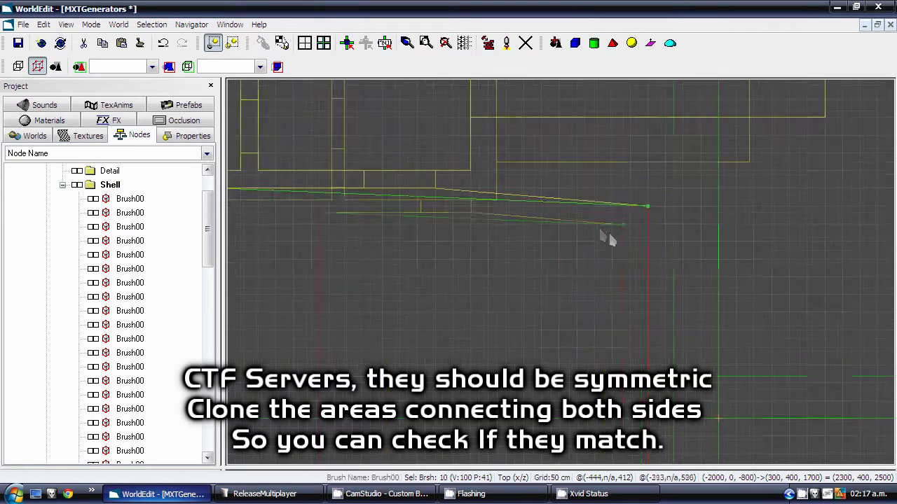
left_click_drag(648, 207, 646, 191)
scroll(562, 232, "down", 3)
middle_click_drag(521, 258, 626, 282)
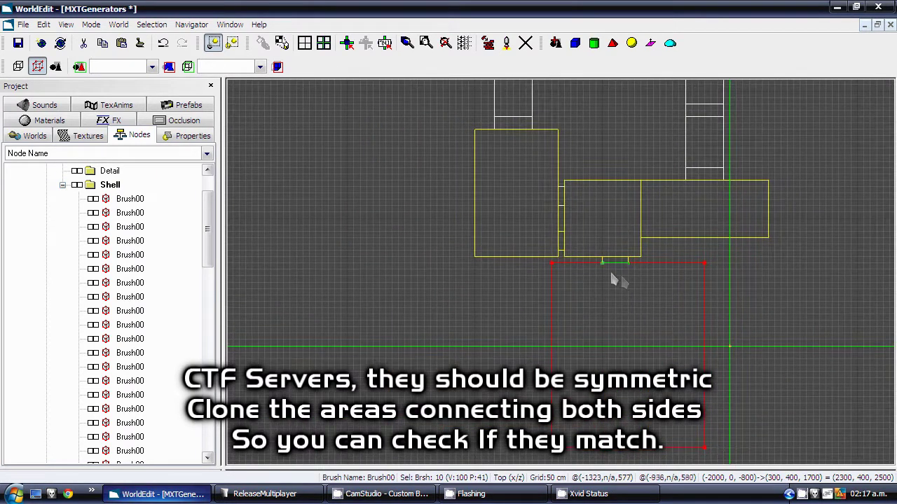
Clone the large lower room and its adjoining rooms rotated 180° about the origin to compare both sides, and delete the clone
middle_click_drag(581, 262, 498, 274)
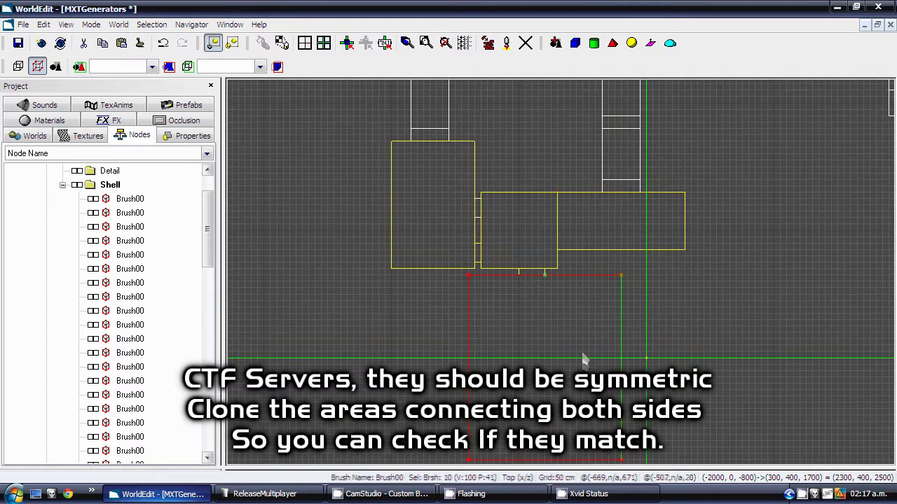
middle_click_drag(582, 354, 533, 281)
scroll(564, 315, "down", 3)
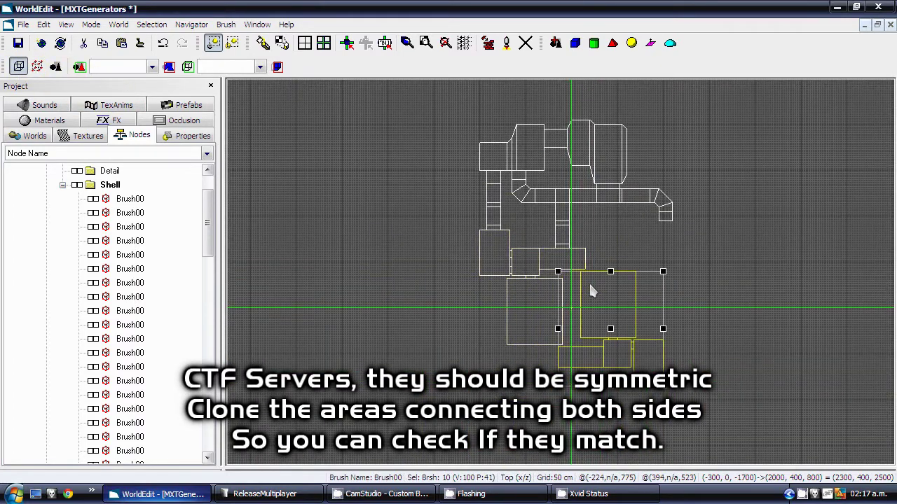
scroll(590, 288, "up", 3)
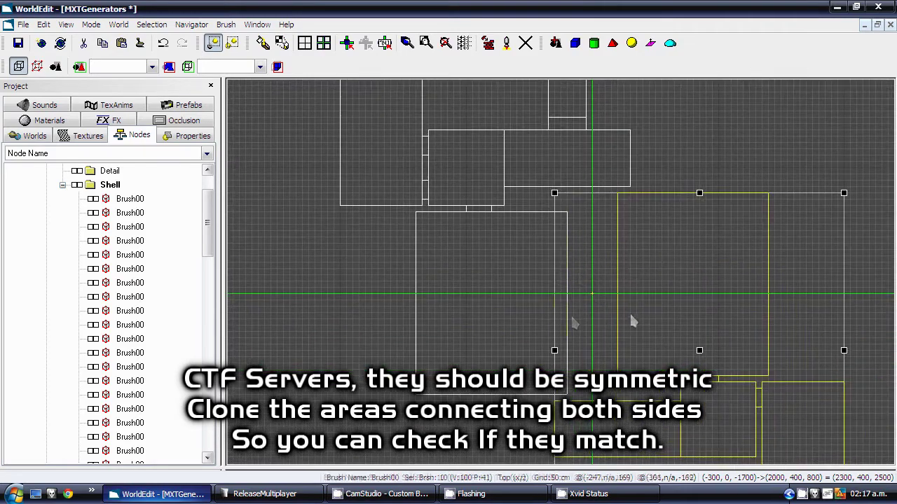
middle_click_drag(606, 205, 512, 273)
scroll(596, 301, "down", 1)
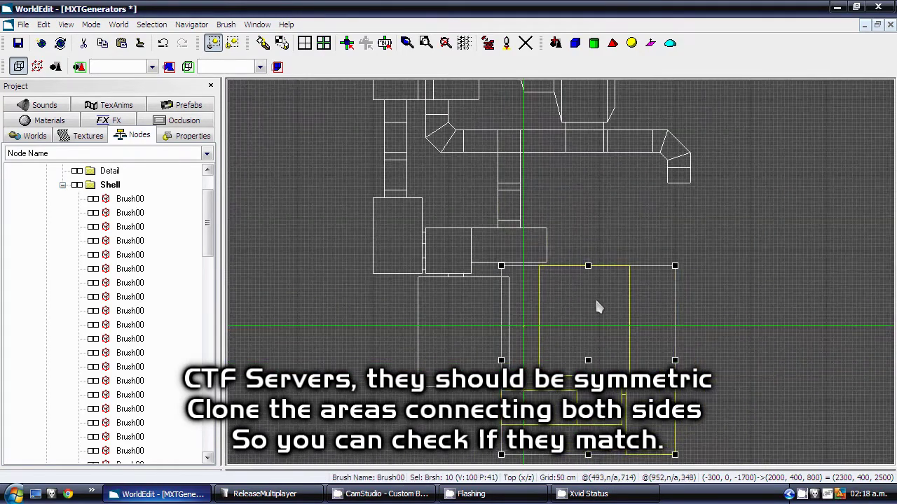
key("Delete")
Extend the side room between z = 850 and z = 1300 by moving its end vertices to x = 1000
left_click(541, 242)
scroll(541, 242, "up", 2)
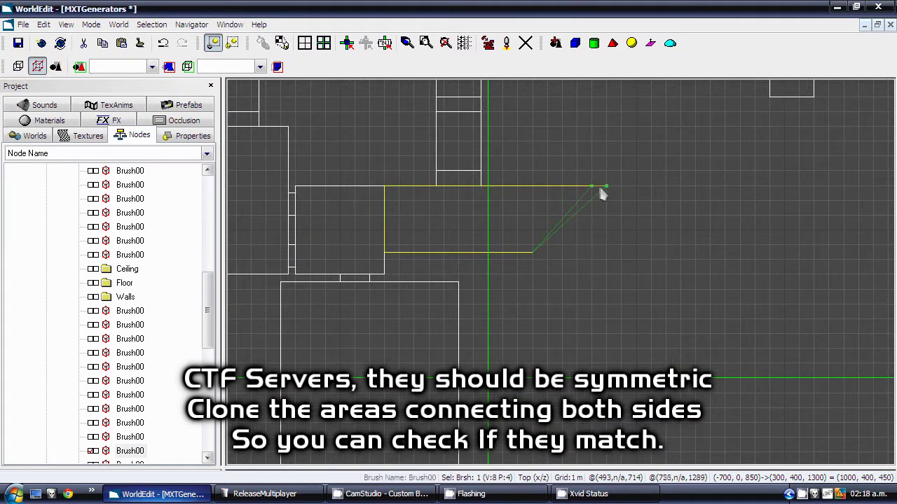
mouse_move(533, 252)
left_mouse_down()
mouse_move(614, 254)
mouse_move(606, 253)
left_mouse_up()
scroll(604, 253, "down", 1)
middle_click_drag(596, 270, 623, 263)
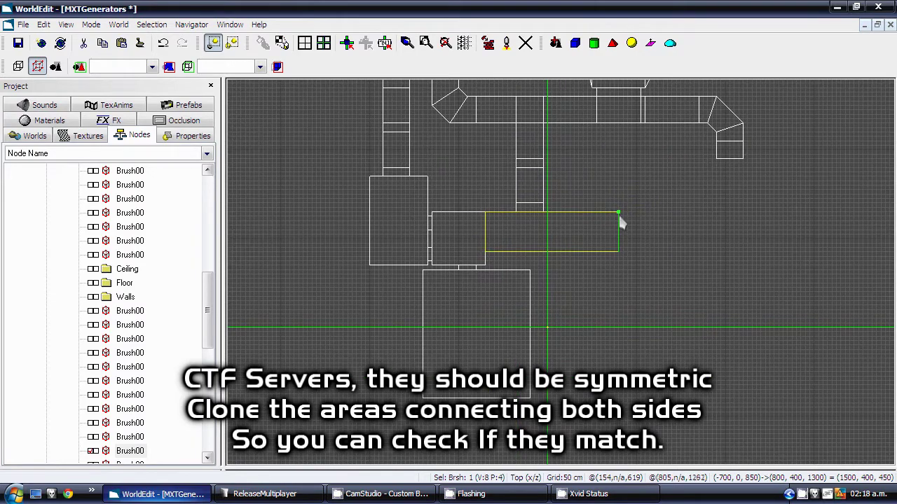
scroll(621, 221, "up", 2)
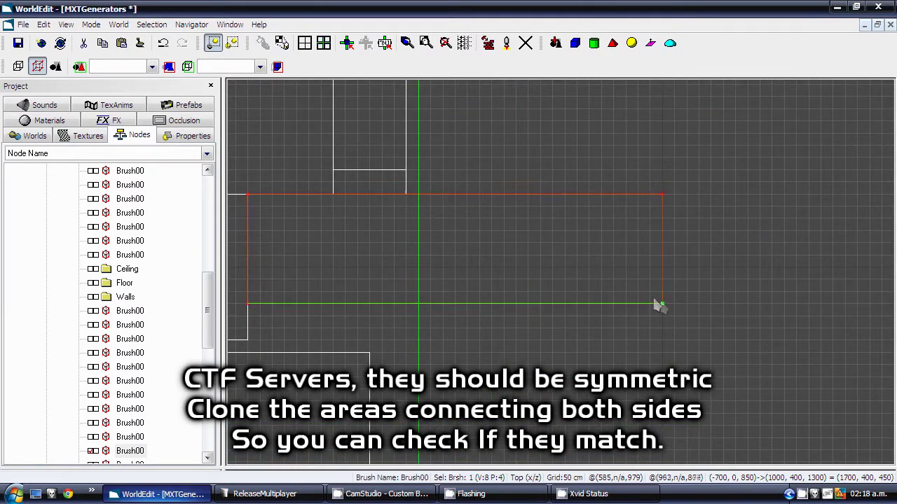
key("ctrl+b")
Clone the lower rooms including the extended side room, rotate the copy 180° to check the symmetry, and delete it
scroll(532, 299, "down", 2)
middle_click_drag(542, 322, 550, 219)
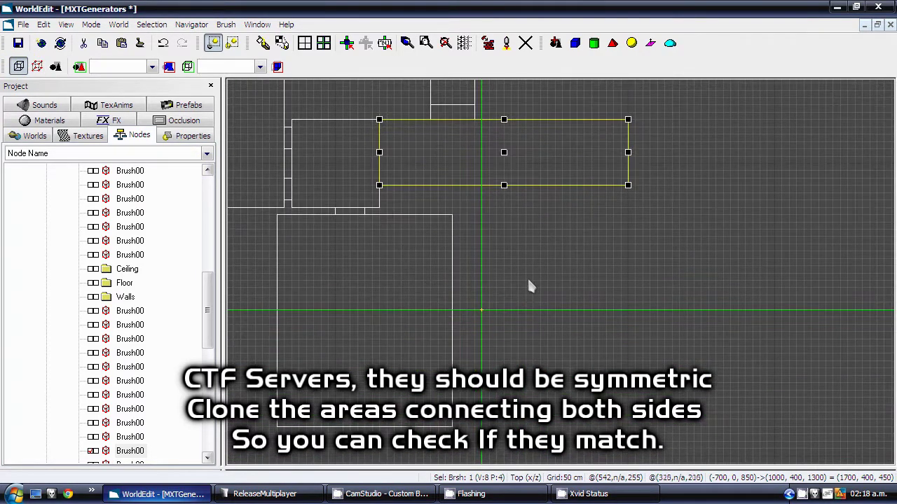
scroll(427, 243, "down", 2)
mouse_move(506, 396)
left_mouse_down()
mouse_move(338, 187)
mouse_move(316, 190)
left_mouse_up()
key("ctrl+v")
key("r")
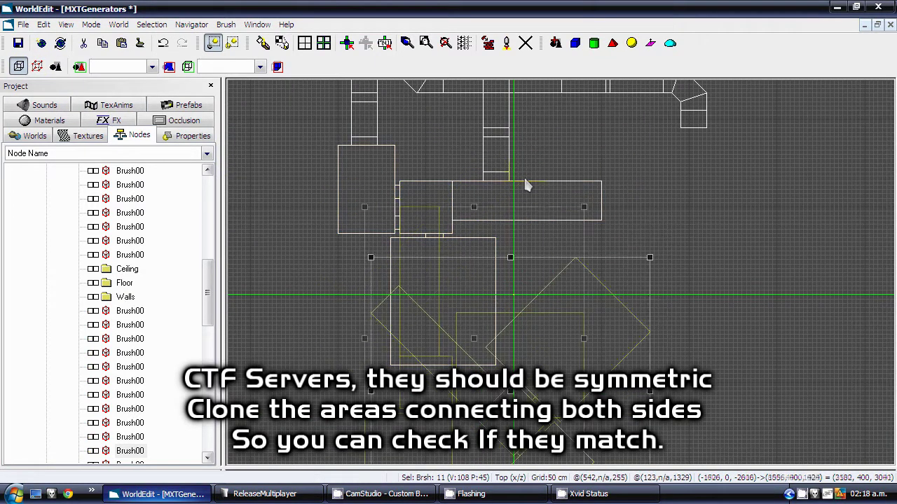
key("r")
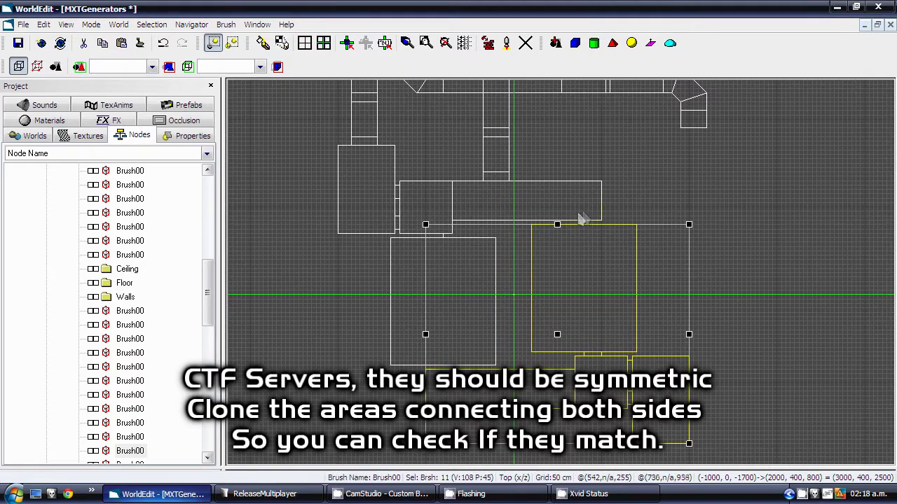
key("Delete")
Unjoin the side room's doorway wall at z = 1300 and rejoin its pieces except the outer end piece
left_click(573, 208)
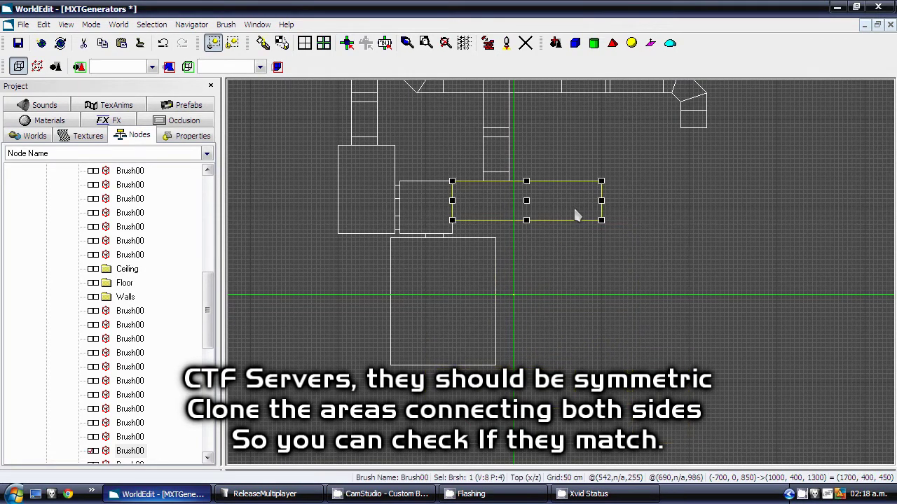
key("p")
scroll(552, 216, "down", 5)
scroll(561, 220, "up", 10)
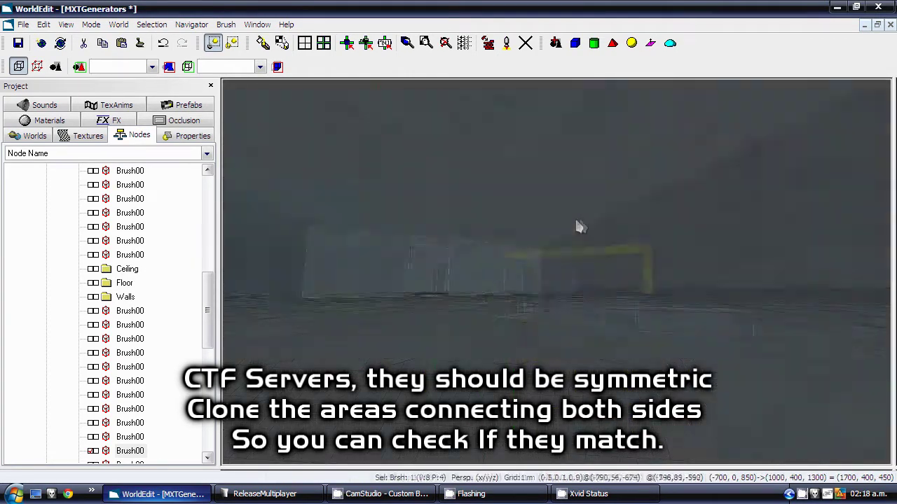
left_click(394, 243)
left_click(225, 25)
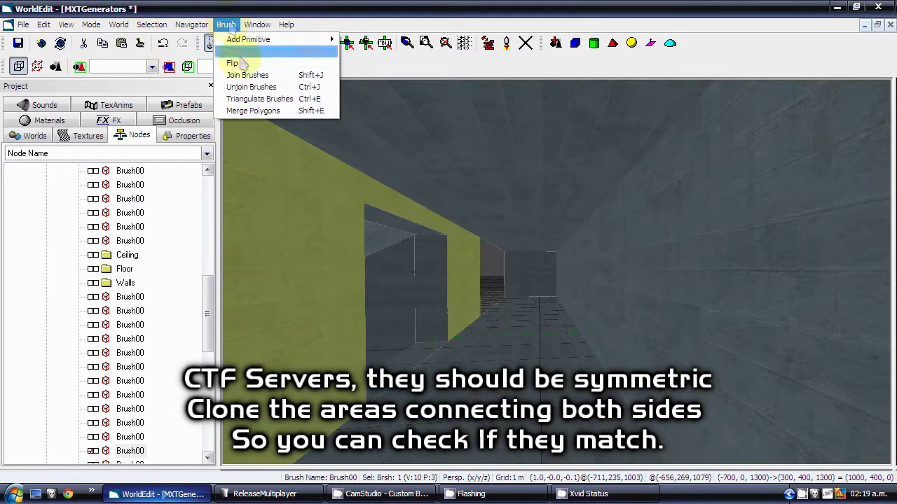
left_click(260, 76)
left_click(226, 24)
left_click(260, 76)
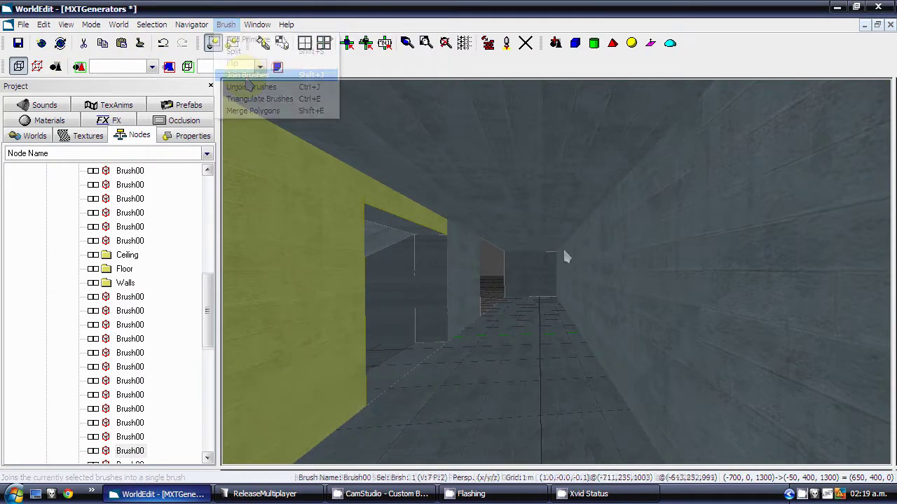
Stretch the separated end piece of the z = 1300 wall to x = 1000
left_click(473, 278)
key("t")
left_click_drag(604, 183, 601, 182)
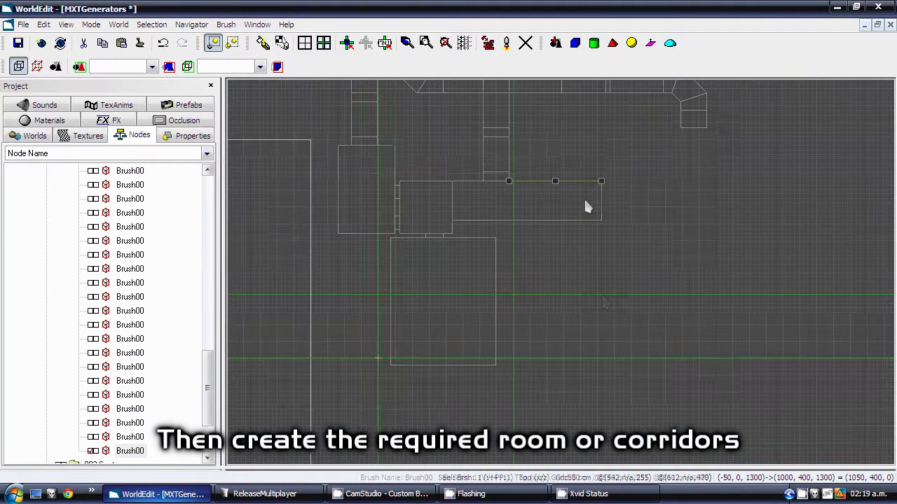
Detach the side room's wall at z = 850 and join the stretched z = 1300 wall piece to the rest of the room
scroll(589, 207, "up", 5)
key("shift+z")
left_click(389, 152, "ctrl")
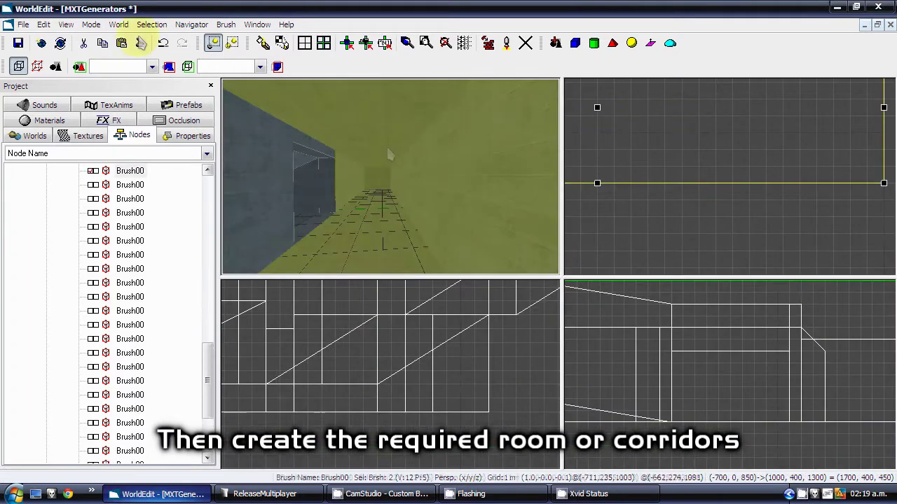
left_click(226, 25)
left_click(240, 52)
left_click(431, 164, "ctrl")
left_click(230, 26)
left_click(240, 76)
left_click(427, 178)
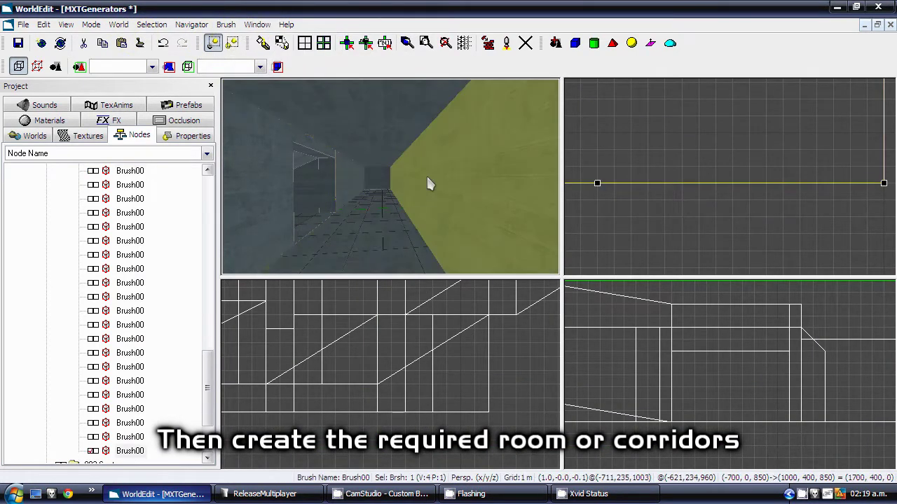
Set the grid to 1 m and split the side room's z = 850 wall at x = 400
key("t")
scroll(560, 239, "down", 3)
scroll(518, 307, "up", 2)
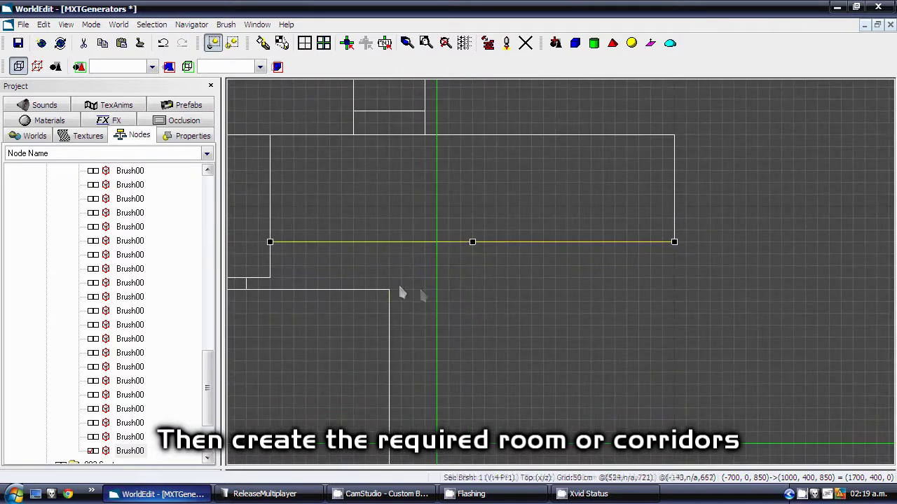
key("plus")
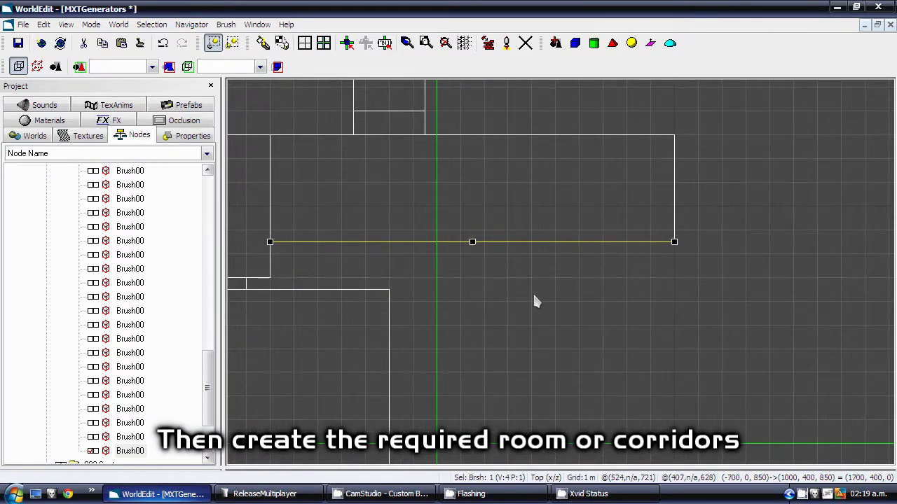
left_click_drag(532, 231, 531, 280)
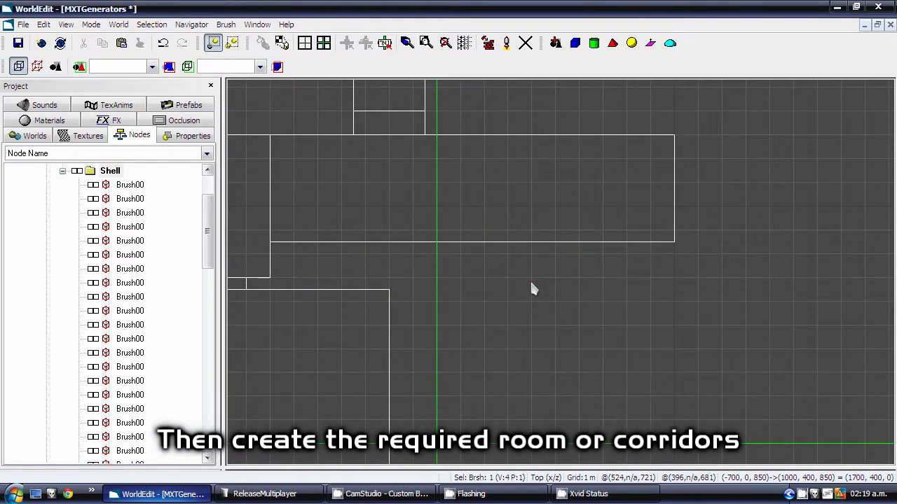
Split the outer part of the z = 850 wall at x = 700 to define the doorway width
key("p")
left_click(594, 277)
left_click(560, 273)
right_click_drag(560, 273, 560, 260)
key("t")
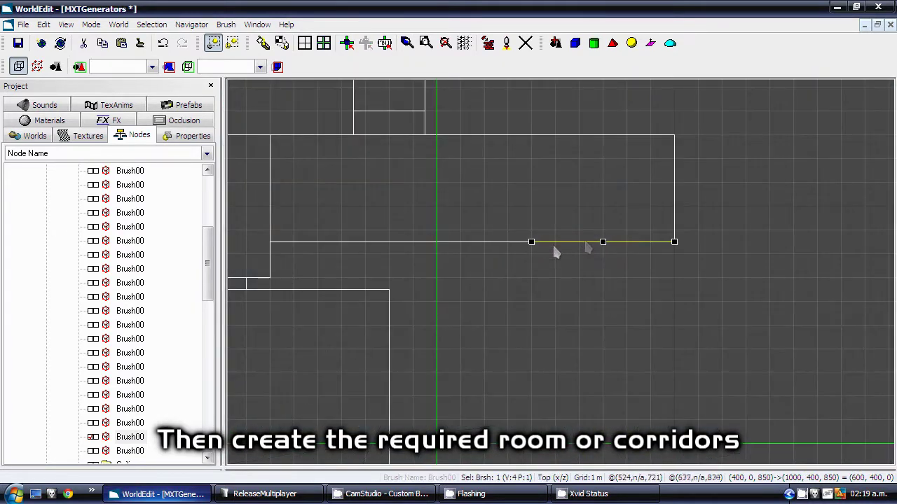
key("p")
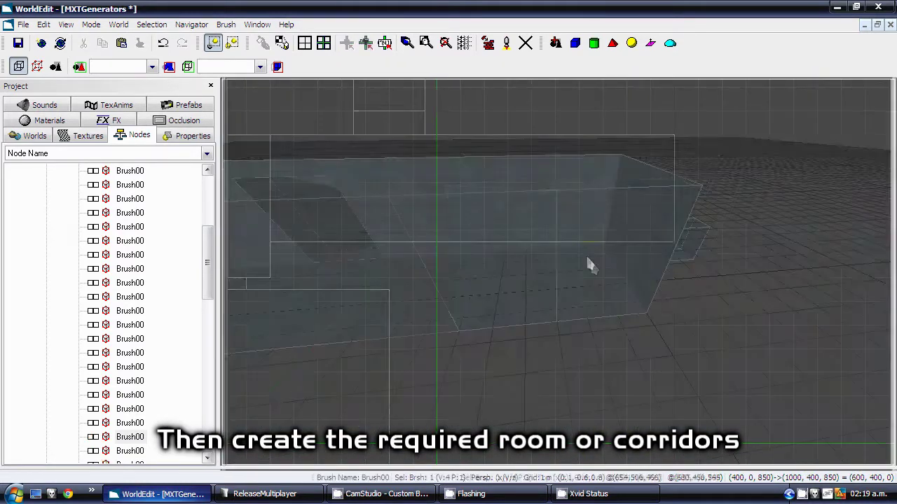
right_click_drag(589, 260, 600, 245)
key("t")
left_click(601, 237)
Split the wall panel between x = 400 and x = 700 horizontally at a height of 300
key("p")
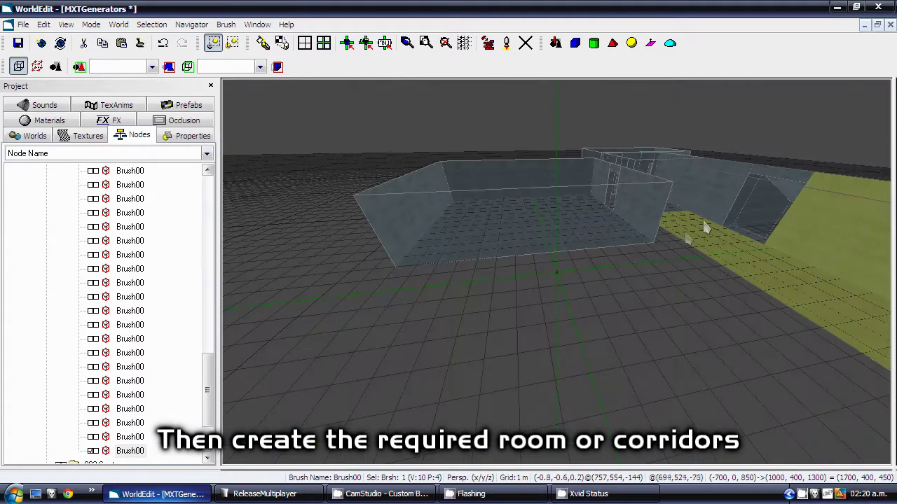
right_click_drag(703, 221, 699, 216)
left_click(486, 252)
right_click_drag(486, 252, 480, 249)
key("l")
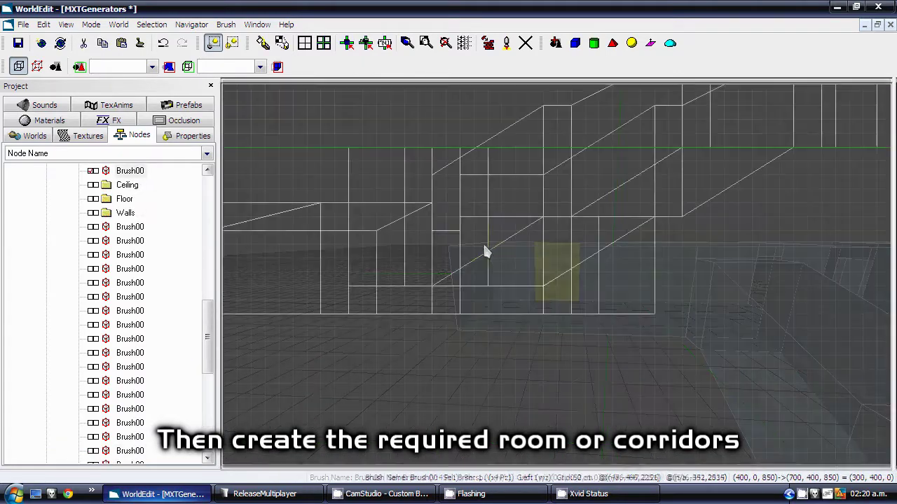
key("v")
scroll(484, 251, "down", 3)
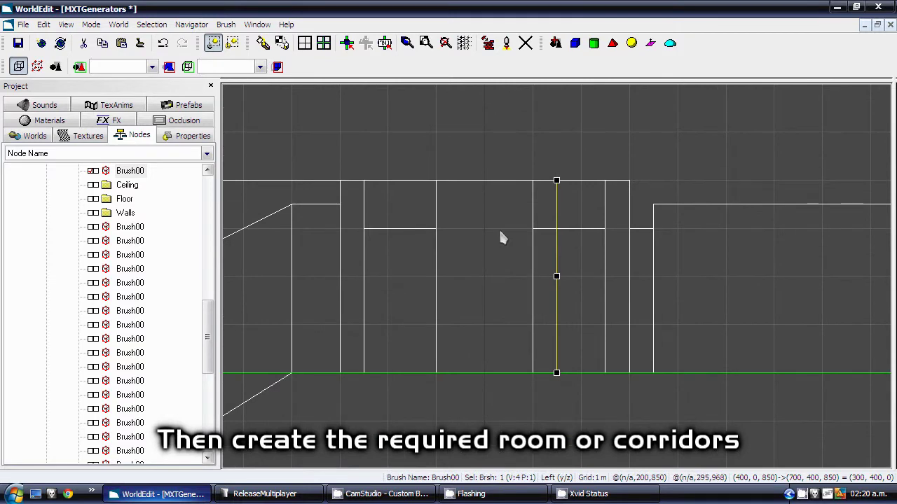
key("Tab")
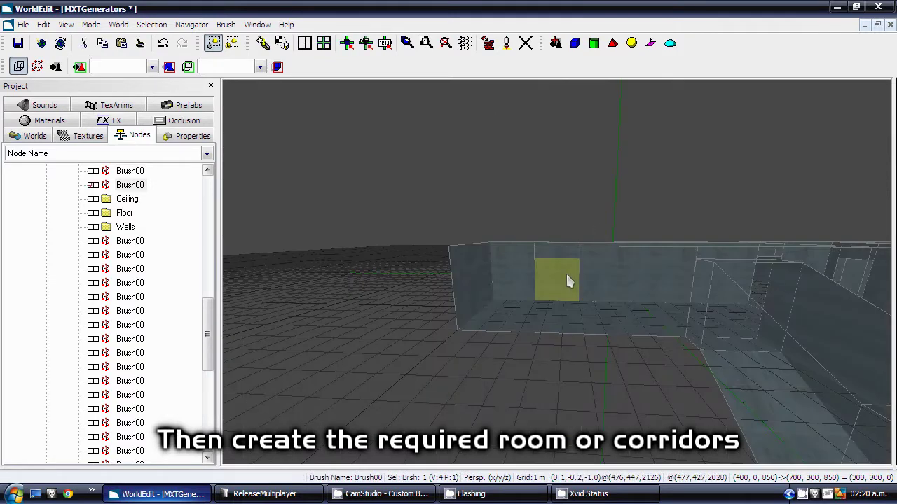
Extrude the 300 × 300 doorway panel outward by 100 to z = 750 and remove the original panel
right_click_drag(566, 274, 558, 273)
key("g")
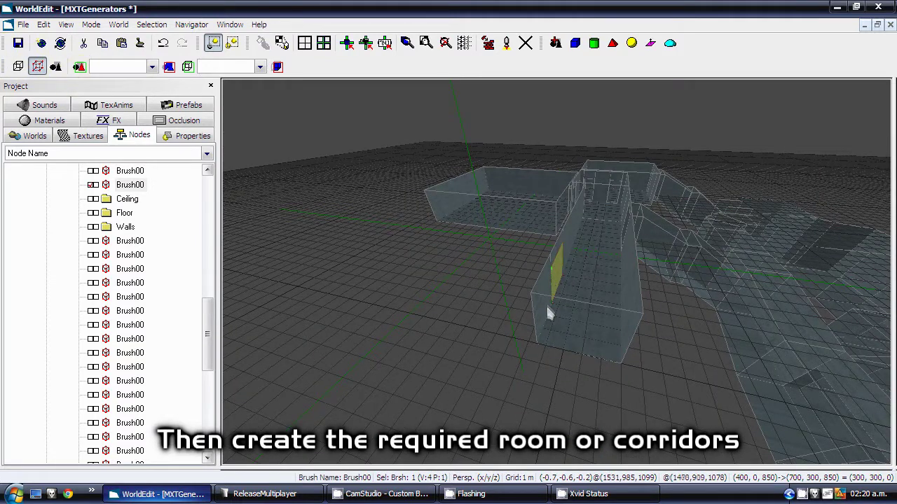
left_click(19, 67)
right_click_drag(571, 254, 372, 198)
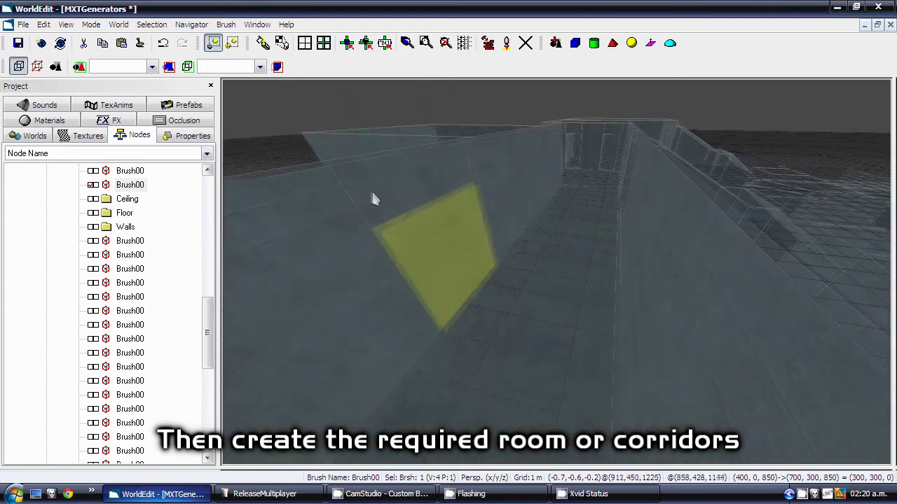
key("Delete")
left_click(444, 256)
mouse_move(448, 256)
right_mouse_down()
mouse_move(483, 259)
mouse_move(451, 247)
right_mouse_up()
key("t")
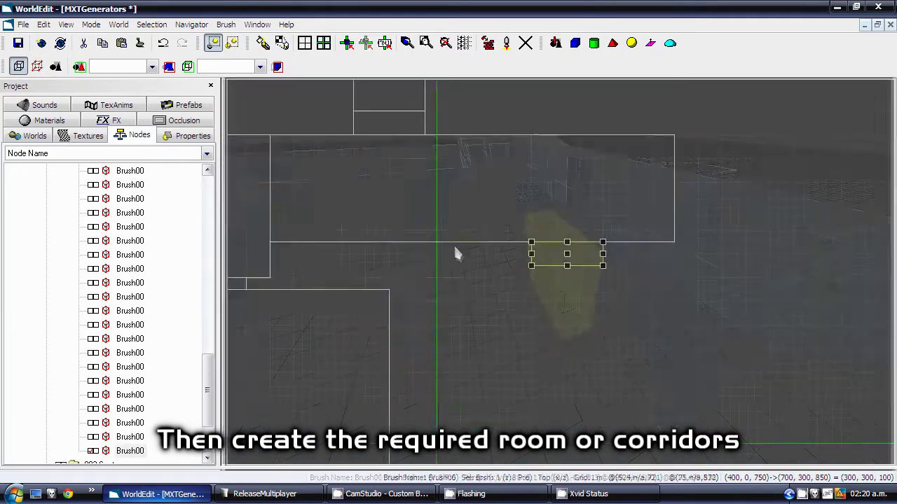
Clone the lower rooms together with the new door passage and rotate the copy 180° about the origin
scroll(456, 253, "down", 5)
right_click_drag(515, 307, 532, 286)
left_click_drag(538, 395, 382, 205)
key("p")
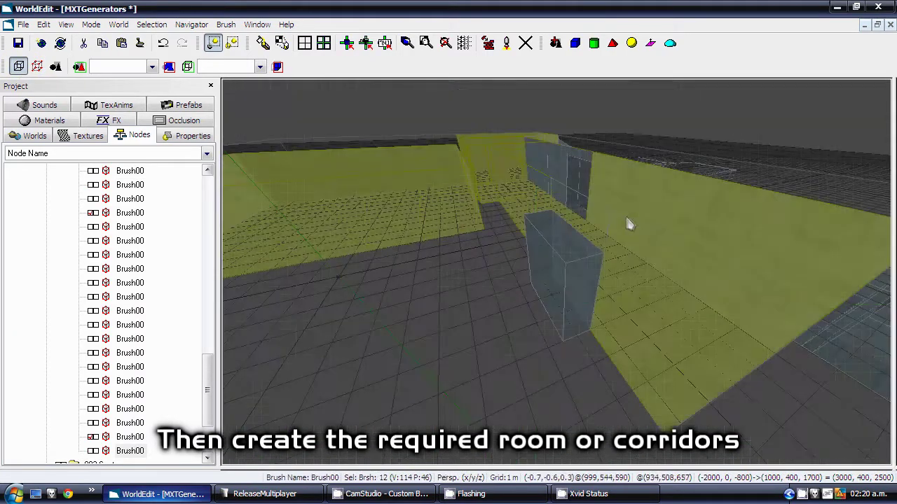
mouse_move(629, 218)
right_mouse_down()
mouse_move(654, 216)
mouse_move(473, 280)
mouse_move(438, 245)
right_mouse_up()
left_click(424, 235)
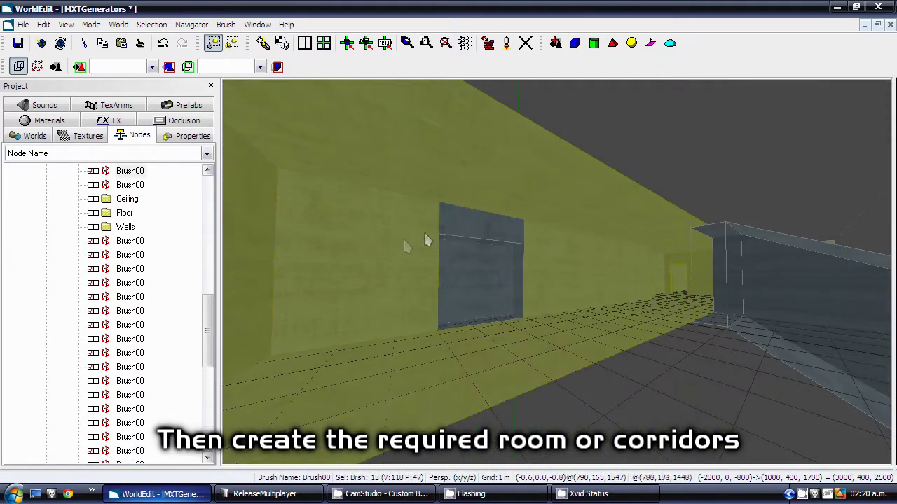
left_click(488, 278)
key("t")
scroll(500, 288, "down", 3)
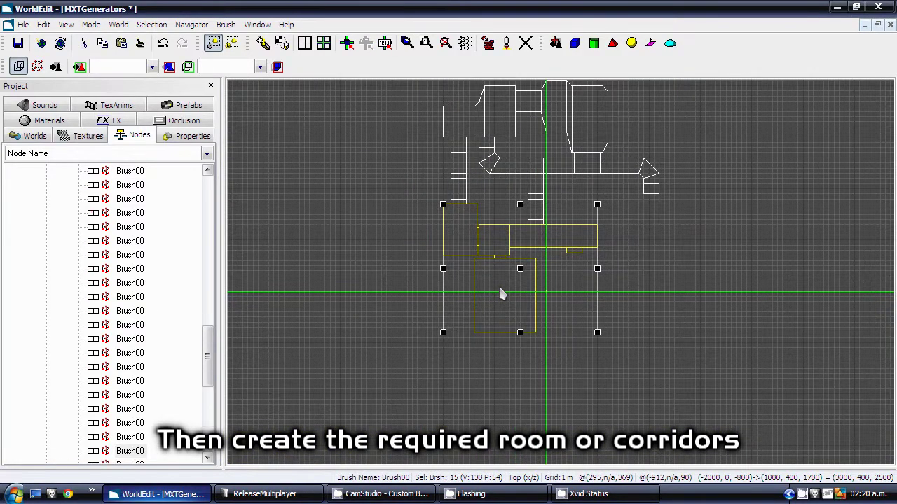
key("ctrl+v")
key("r")
key("r")
Set the grid to 50 cm and shorten the new door passage so it ends at z = 800
scroll(499, 288, "up", 4)
right_click_drag(607, 202, 550, 252)
left_click(577, 199)
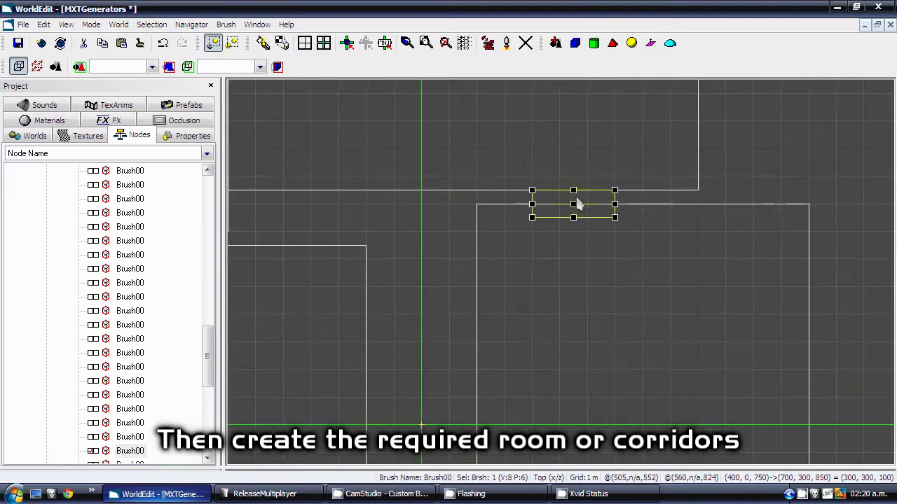
key("minus")
left_click_drag(573, 218, 573, 204)
Shorten the cloned door passage below the large lower room to span z = -850 to z = -800
scroll(449, 345, "down", 3)
right_click_drag(449, 345, 538, 271)
left_click(528, 356)
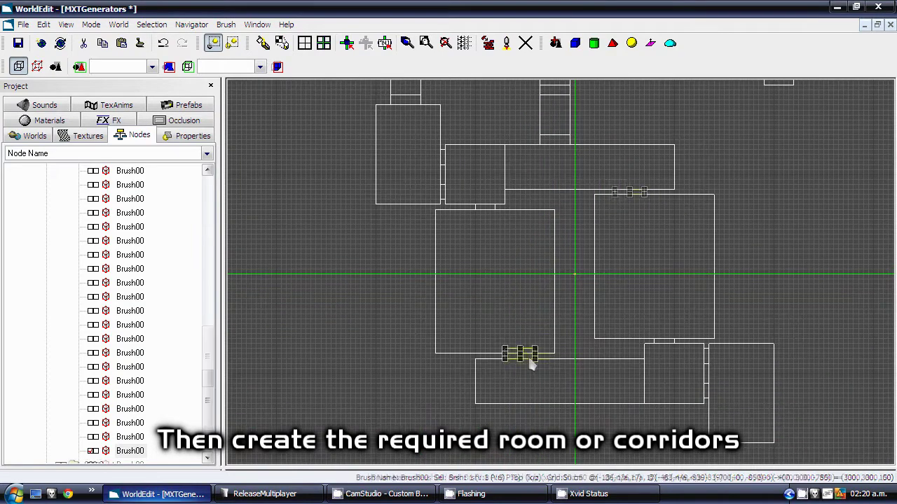
scroll(528, 357, "up", 4)
right_click_drag(528, 356, 577, 189)
scroll(492, 373, "down", 4)
mouse_move(492, 373)
right_mouse_down()
mouse_move(550, 299)
mouse_move(544, 279)
mouse_move(534, 278)
mouse_move(555, 303)
mouse_move(548, 321)
mouse_move(570, 324)
mouse_move(563, 319)
right_mouse_up()
Unjoin the original large lower room and rejoin all faces except its wall at z = -800
key("p")
key("c")
left_click(553, 279)
right_click_drag(553, 279, 541, 318)
key("t")
scroll(568, 293, "up", 3)
scroll(568, 291, "up", 1)
key("p")
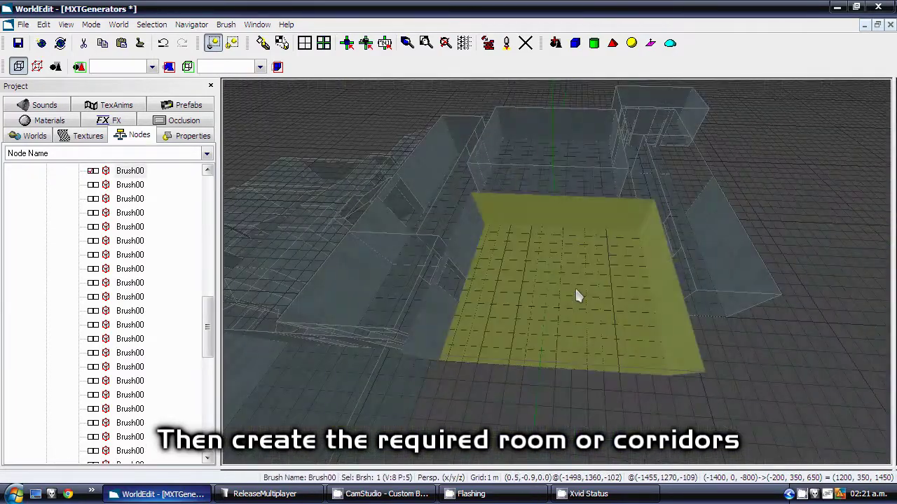
right_click_drag(576, 288, 562, 291)
scroll(561, 299, "up", 8)
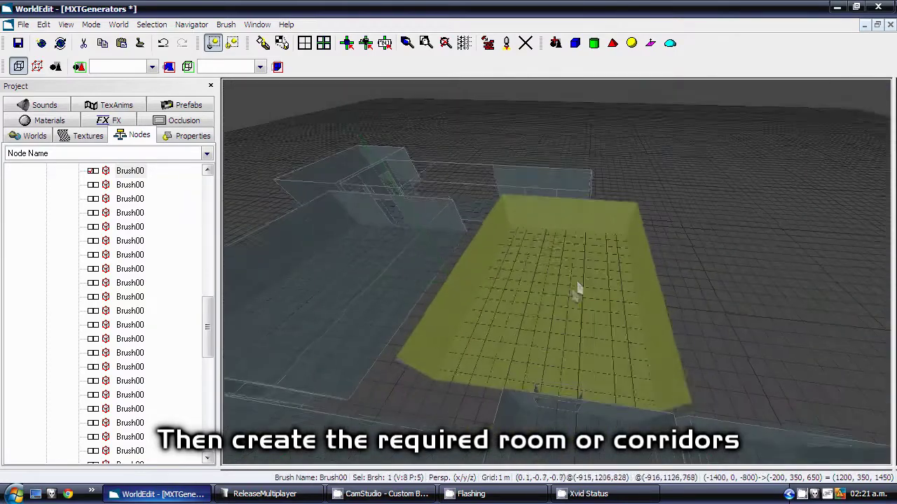
left_click(230, 26)
left_click(254, 87)
left_click(561, 202, "ctrl")
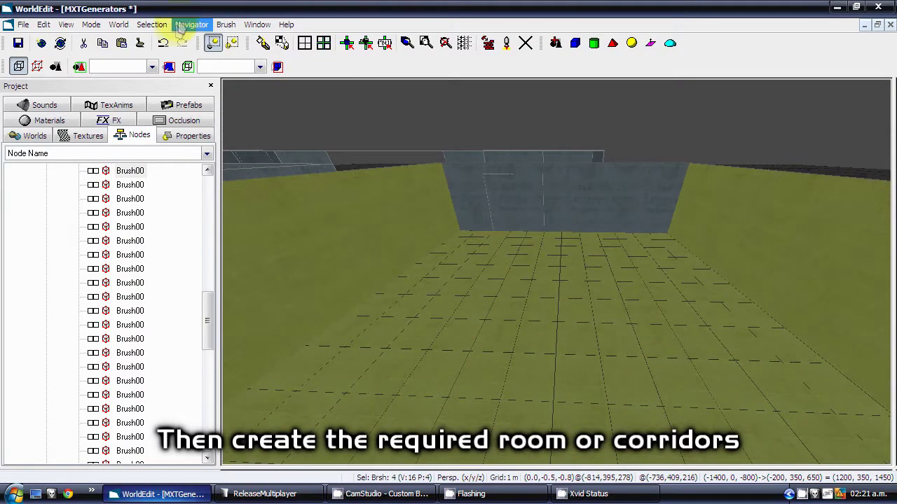
left_click(225, 25)
left_click(244, 76)
Split the z = -800 wall at x = -700 and x = -400, and the middle panel at the passage height
left_click(562, 207)
key("space")
key("f")
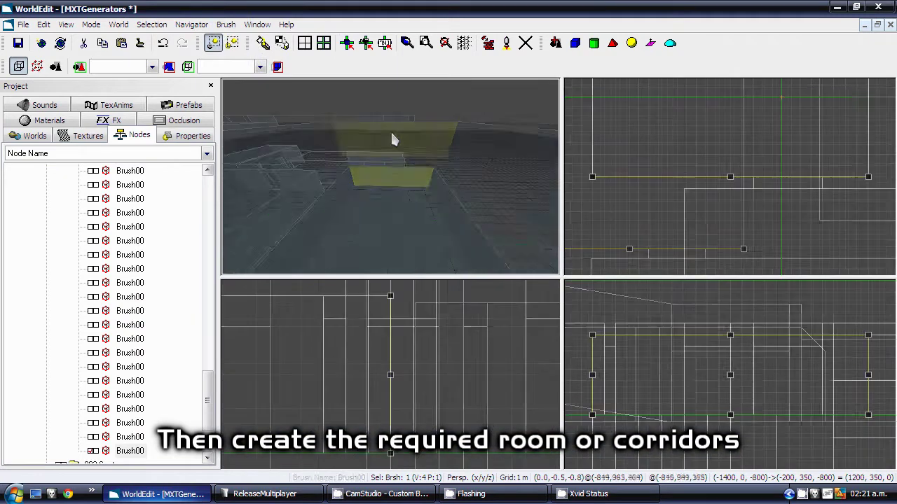
scroll(394, 146, "up", 4)
key("k")
left_click(754, 144)
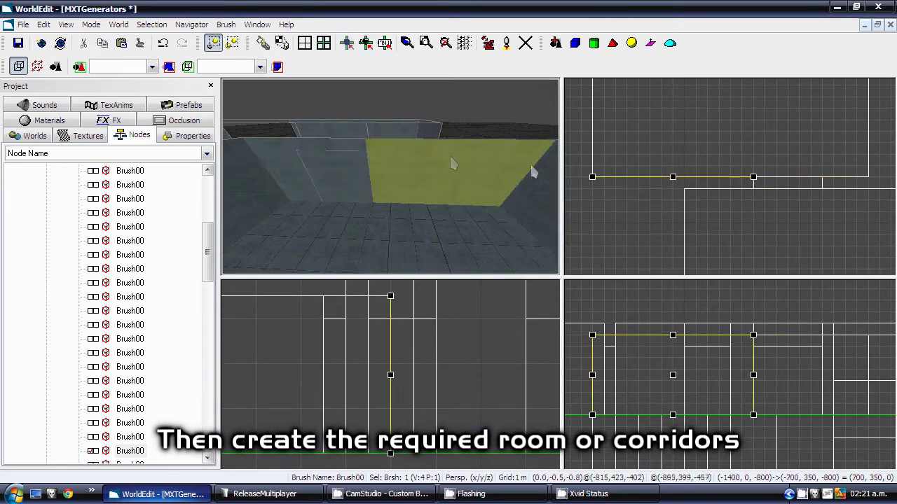
left_click(346, 180)
key("k")
left_click(822, 190)
left_click(339, 173)
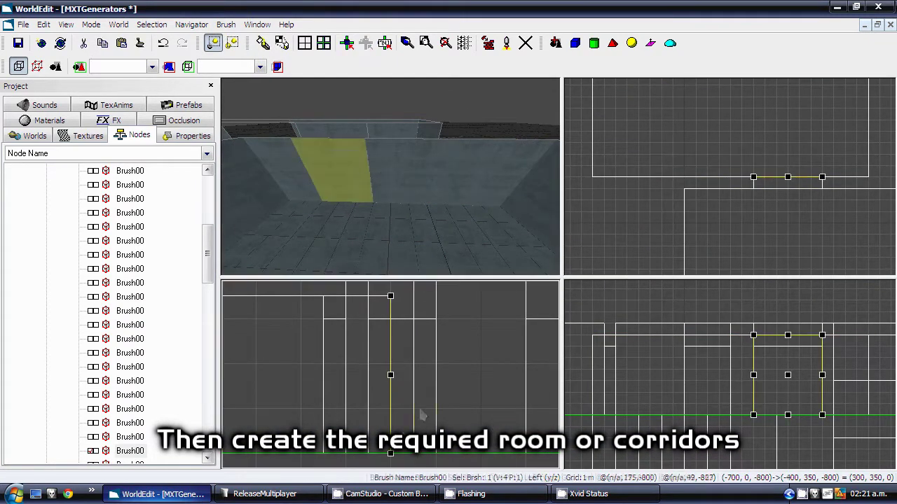
left_click(390, 335)
Unjoin the door passage at z = -800, rejoin its four side faces, and delete the two end faces
left_click(354, 175)
key("f")
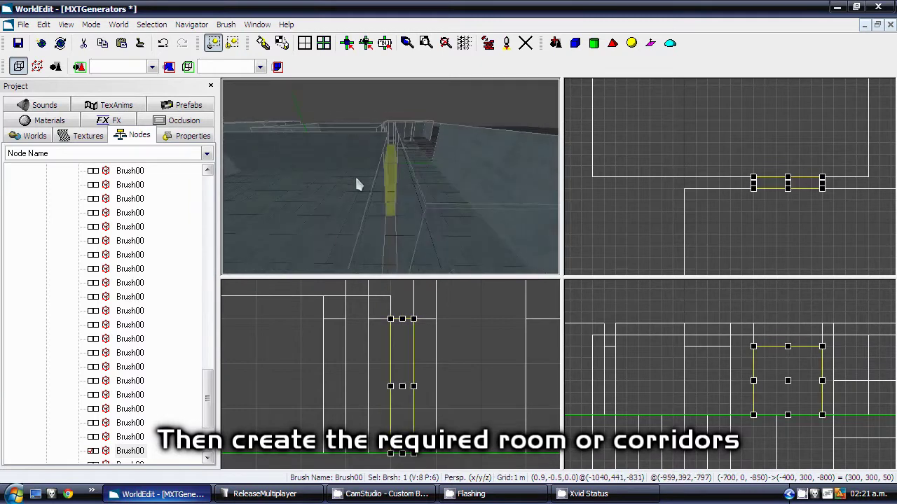
left_click(227, 25)
left_click(240, 75)
left_click(349, 170, "ctrl")
left_click(463, 168, "ctrl")
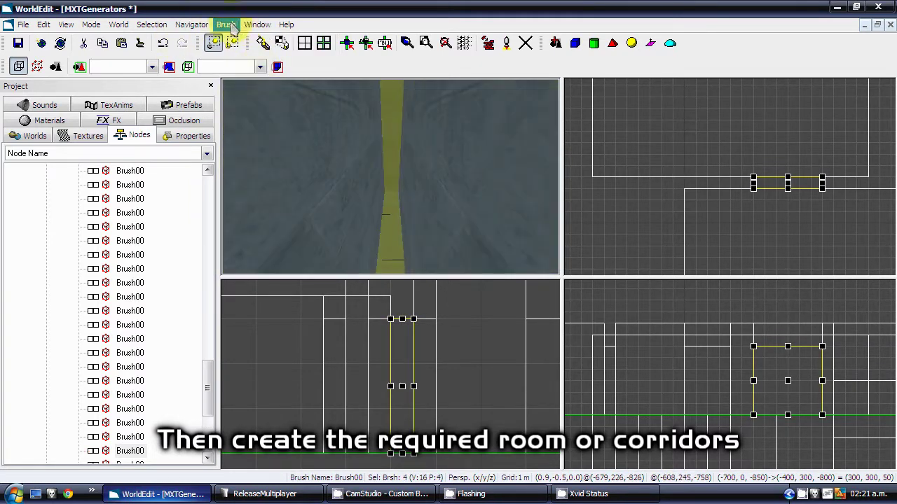
left_click(228, 26)
left_click(236, 51)
left_click(313, 156)
left_click(453, 161, "ctrl")
key("Delete")
Delete the rotated clone rooms, keeping the door passage attached to the original large lower room
key("b")
mouse_move(387, 220)
middle_mouse_down()
mouse_move(378, 229)
mouse_move(452, 216)
middle_mouse_up()
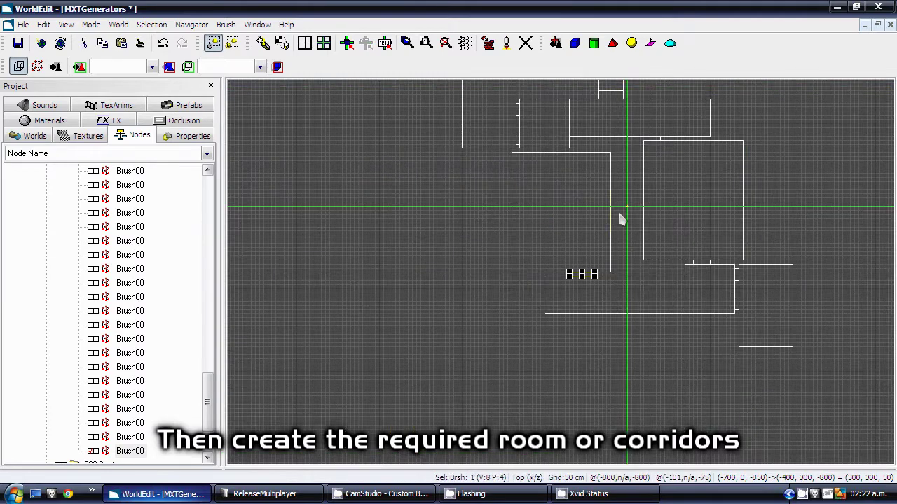
left_click_drag(621, 217, 509, 273)
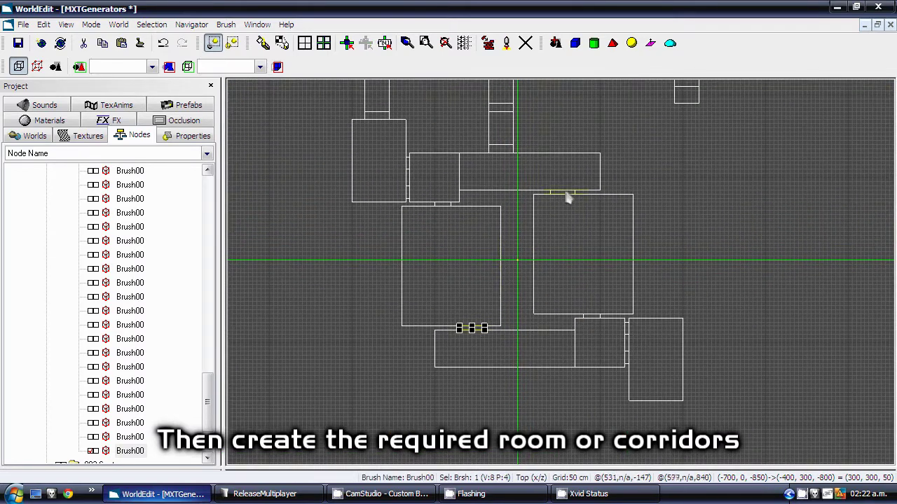
left_click_drag(671, 272, 546, 406)
key("Delete")
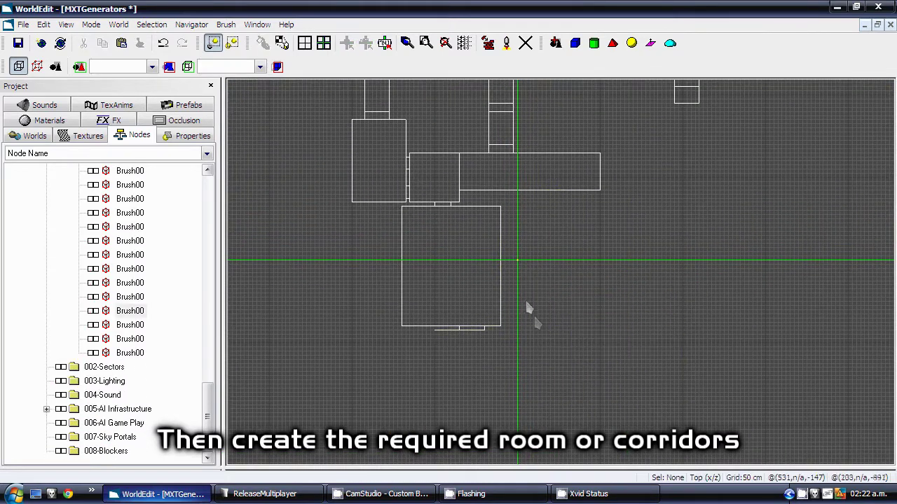
Delete the two leftover wall panels of the rotated clone at z = -850
key("Tab")
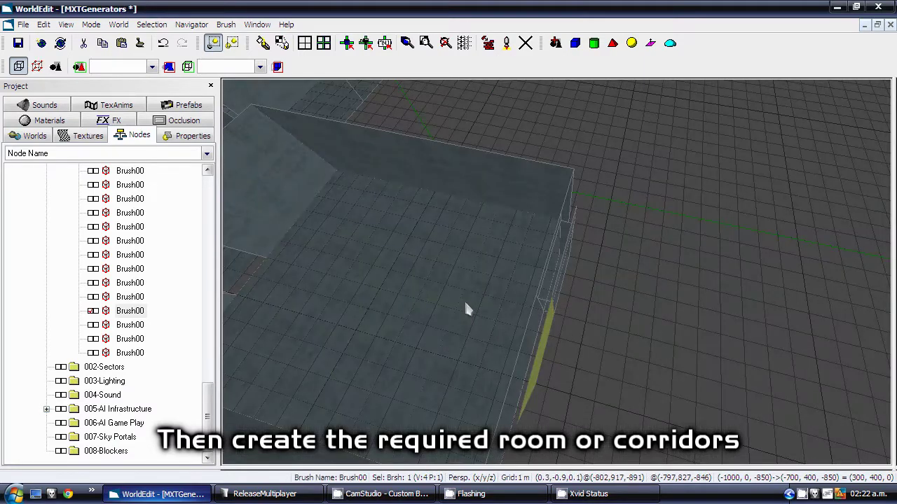
mouse_move(464, 300)
middle_mouse_down()
mouse_move(474, 296)
mouse_move(460, 298)
middle_mouse_up()
key("Delete")
left_click(641, 239)
key("Delete")
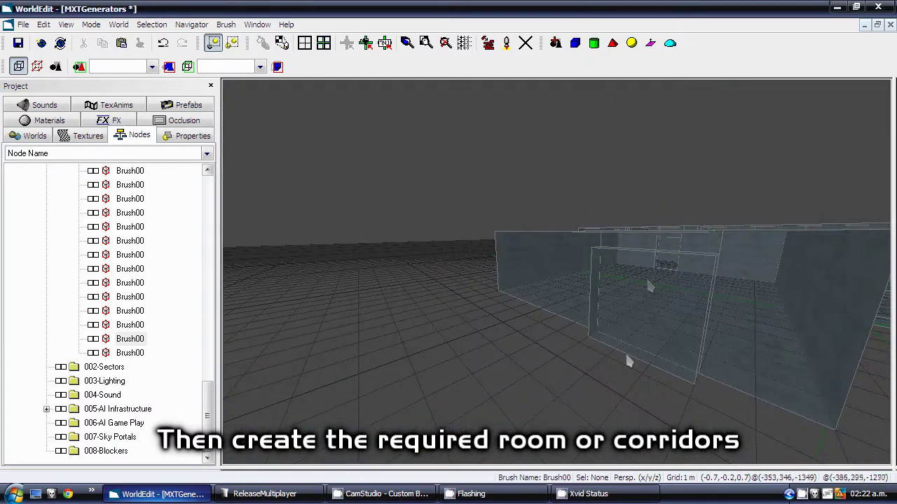
Examine the long room at z = 850 to 1300 and the corridor end at x = 1900 to 2200
left_click(625, 351)
mouse_move(641, 350)
middle_mouse_down()
mouse_move(630, 359)
mouse_move(641, 351)
mouse_move(559, 345)
mouse_move(521, 304)
middle_mouse_up()
key("Tab")
scroll(636, 356, "up", 3)
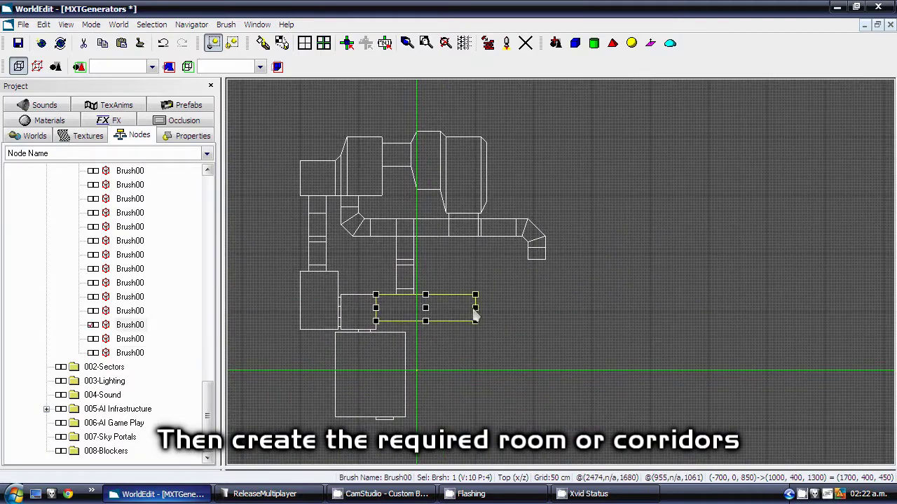
key("Tab")
mouse_move(510, 265)
middle_mouse_down()
mouse_move(543, 264)
mouse_move(532, 265)
middle_mouse_up()
key("ctrl+Tab")
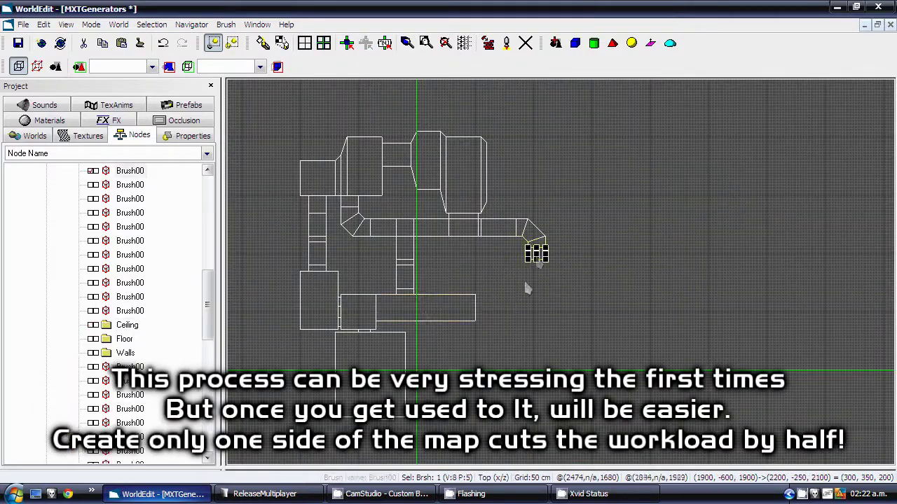
scroll(470, 313, "up", 2)
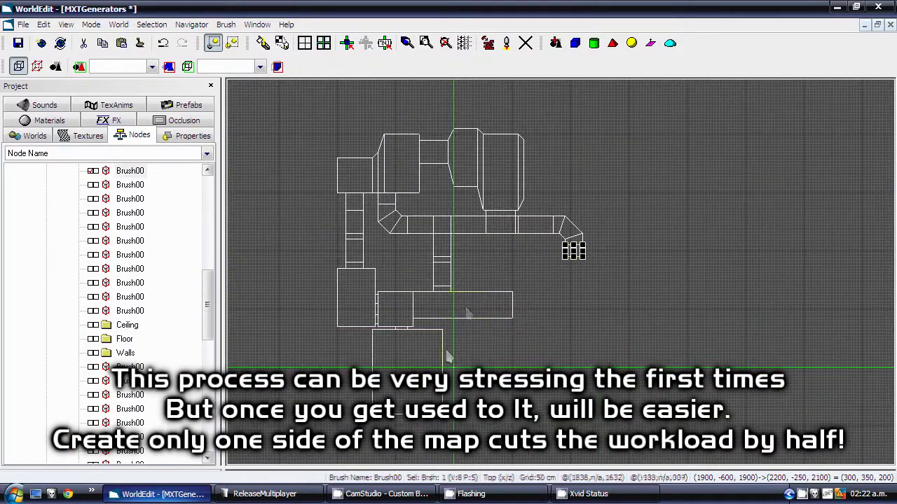
Clone the lower rooms, rotate the copy 180° about the map origin, and join the cloned brushes into one
mouse_move(499, 445)
left_mouse_down()
mouse_move(341, 323)
mouse_move(325, 298)
left_mouse_up()
mouse_move(556, 450)
left_mouse_down()
mouse_move(271, 284)
mouse_move(240, 296)
mouse_move(249, 302)
left_mouse_up()
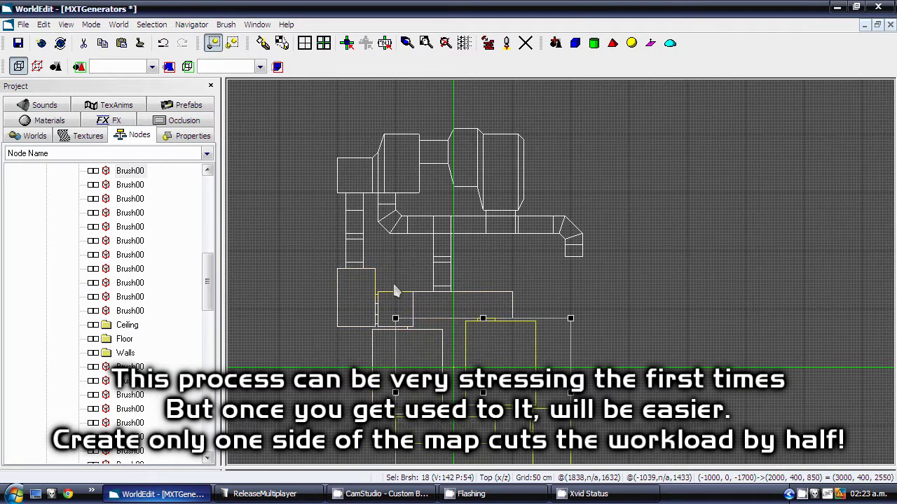
left_click(237, 26)
left_click(256, 53)
middle_click_drag(590, 379, 572, 269)
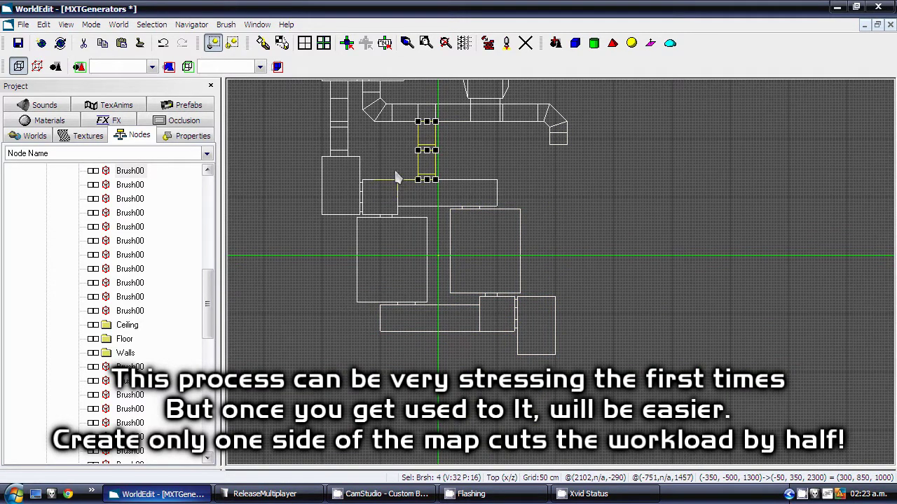
Place a copy of the middle ramp corridor at the open corridor end, spanning x = 1900 to 2200 and z = 900 to 1900
left_click_drag(559, 175, 559, 175)
key("p")
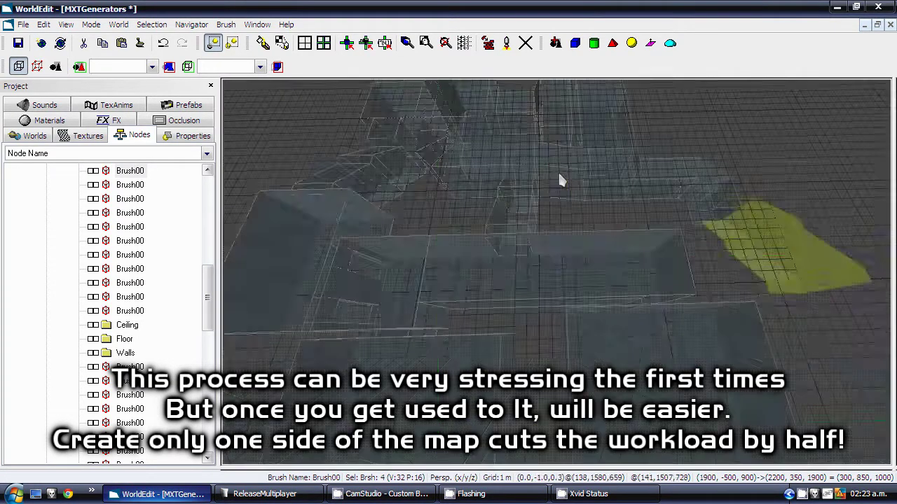
middle_click_drag(560, 175, 562, 180)
mouse_move(609, 392)
middle_mouse_down()
mouse_move(664, 382)
mouse_move(669, 371)
middle_mouse_up()
Lower the copied ramp corridor 100 units so it spans y = -600 to 250
key("l")
key("z")
scroll(552, 364, "down", 2)
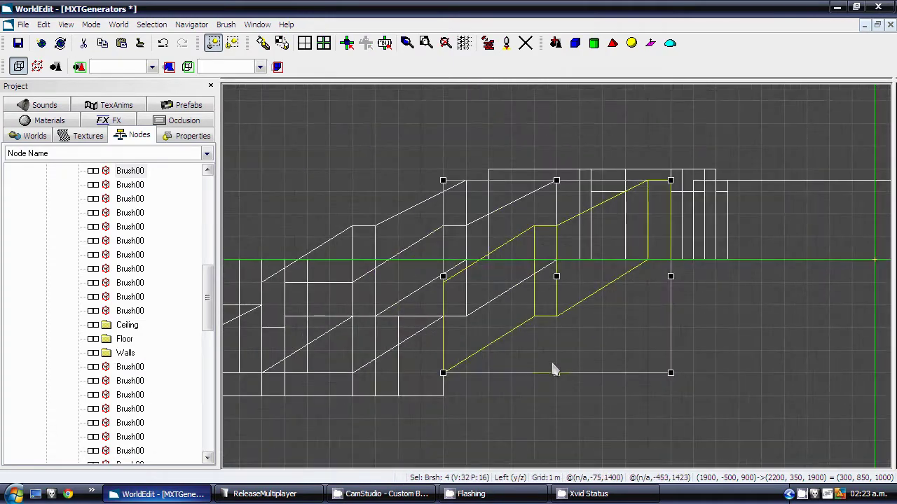
key("F4")
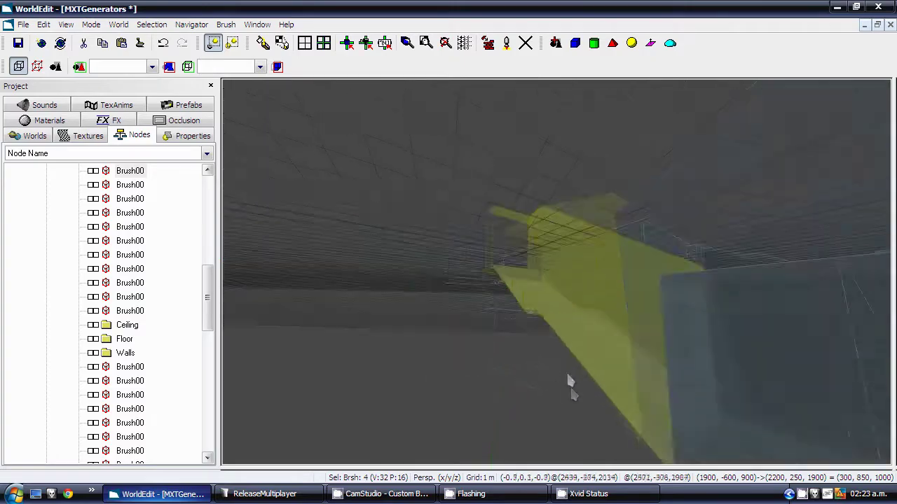
mouse_move(539, 366)
middle_mouse_down()
mouse_move(669, 390)
mouse_move(672, 371)
middle_mouse_up()
key("t")
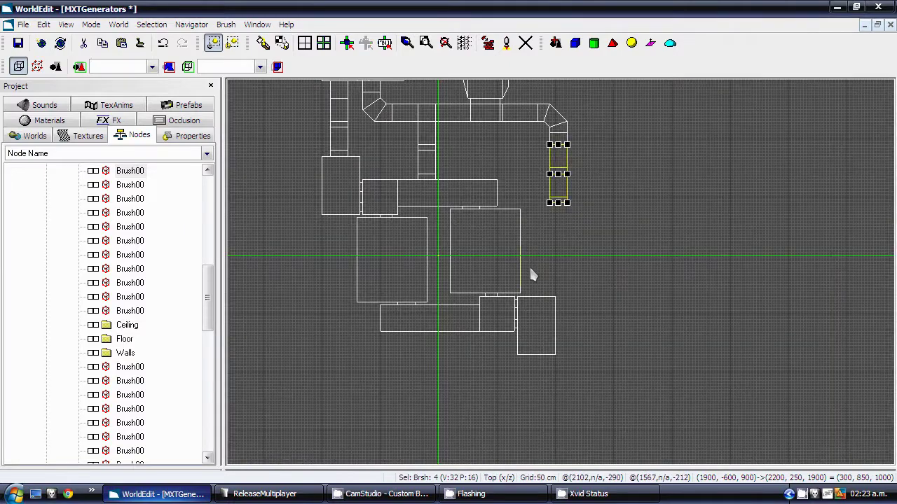
mouse_move(529, 164)
middle_mouse_down()
mouse_move(558, 323)
mouse_move(554, 253)
middle_mouse_up()
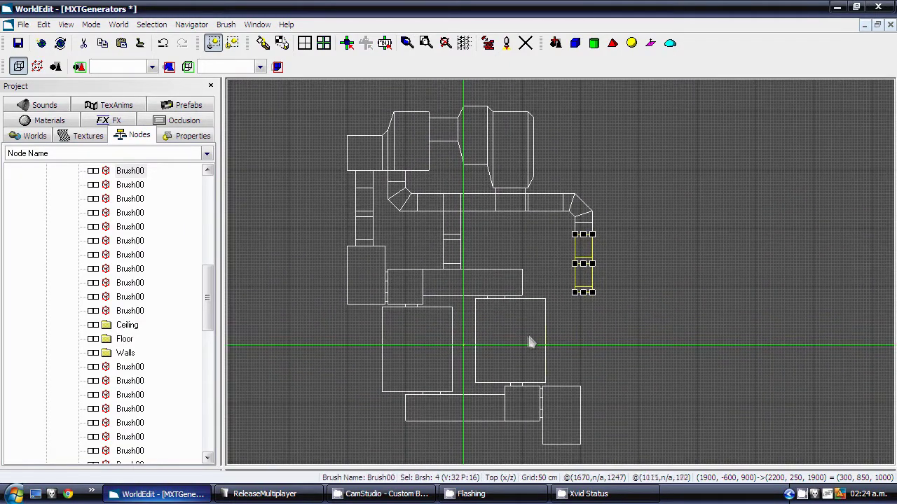
Draw a room brush 500 high at the copied ramp's end, from x = 1700 to 2500 and z = -600 to 900
left_click(569, 399)
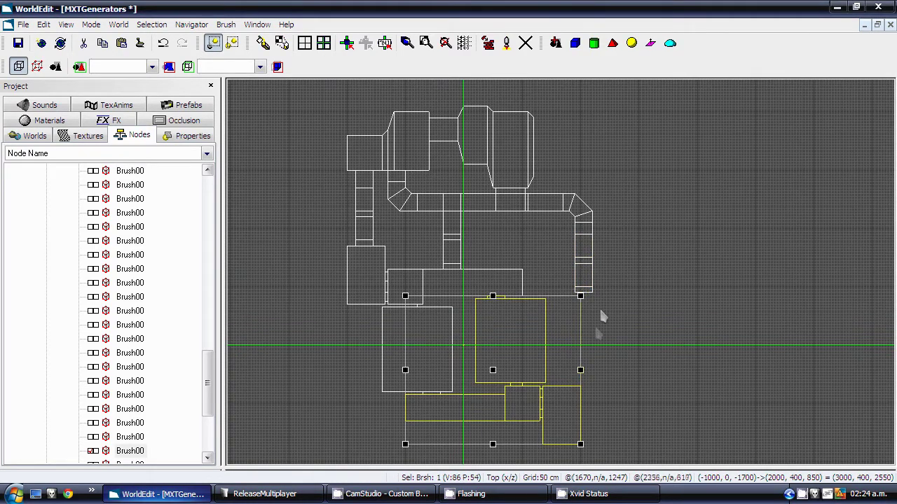
scroll(589, 305, "up", 5)
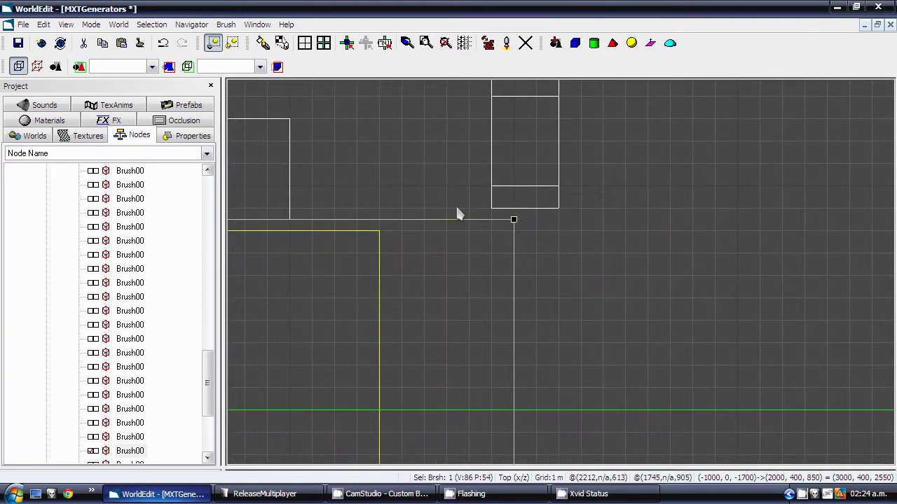
left_click(622, 208)
scroll(623, 360, "down", 3)
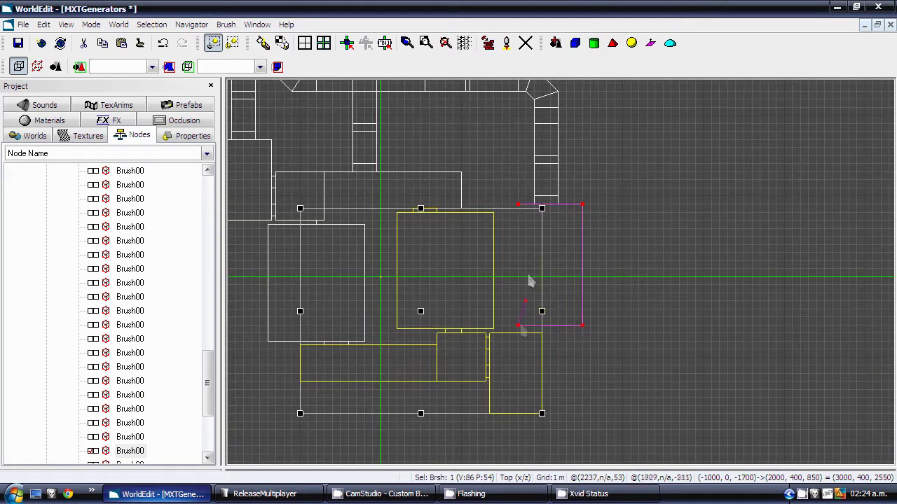
left_click(519, 206)
left_click(353, 289)
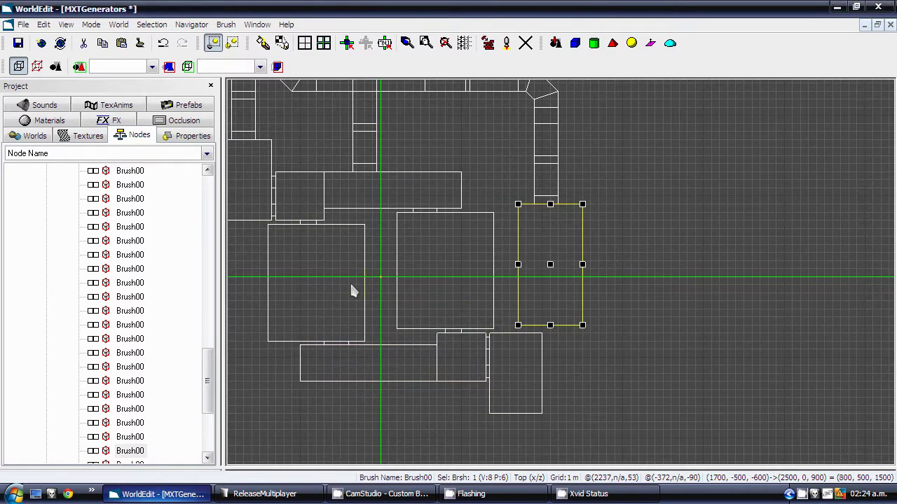
Flip the new room's faces inward and raise it to span y = -100 to 400
key("p")
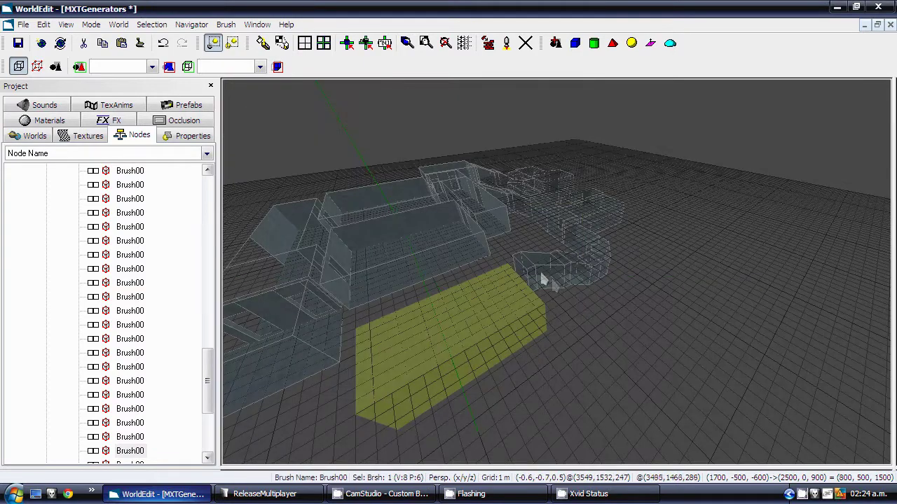
middle_click_drag(541, 278, 552, 280)
key("l")
key("Up")
key("Up")
key("Up")
key("Up")
key("p")
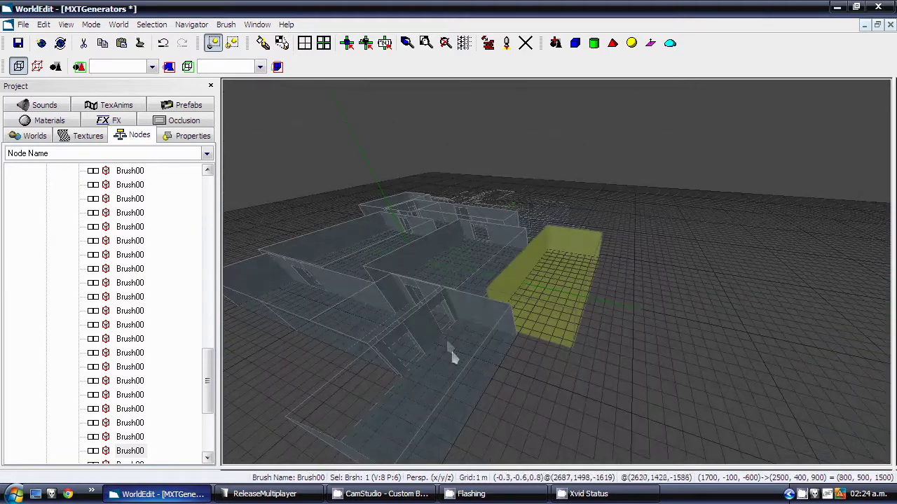
Try deleting the joined rotated clone rooms, and undo the deletion
left_click(423, 314)
key("Delete")
key("ctrl+z")
Unjoin the new room and rejoin all its faces except the wall at z = 900
scroll(423, 314, "down", 5)
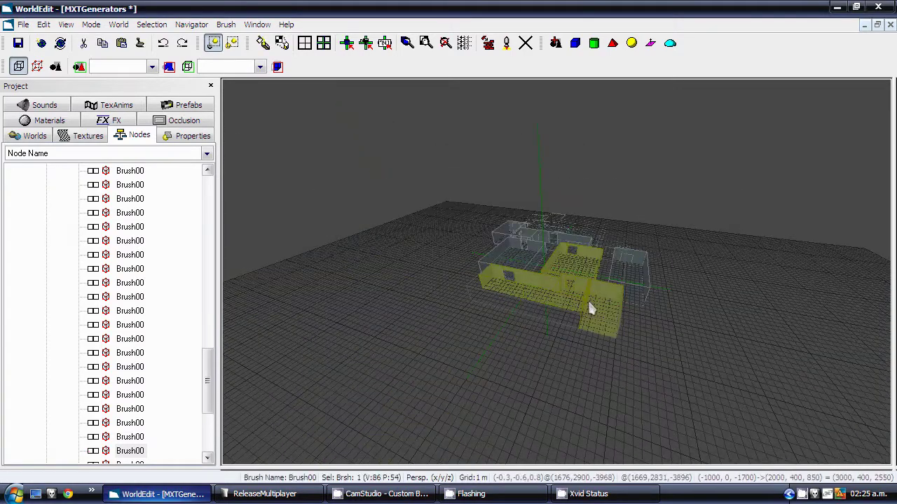
scroll(590, 304, "up", 5)
scroll(283, 337, "up", 3)
scroll(615, 293, "up", 5)
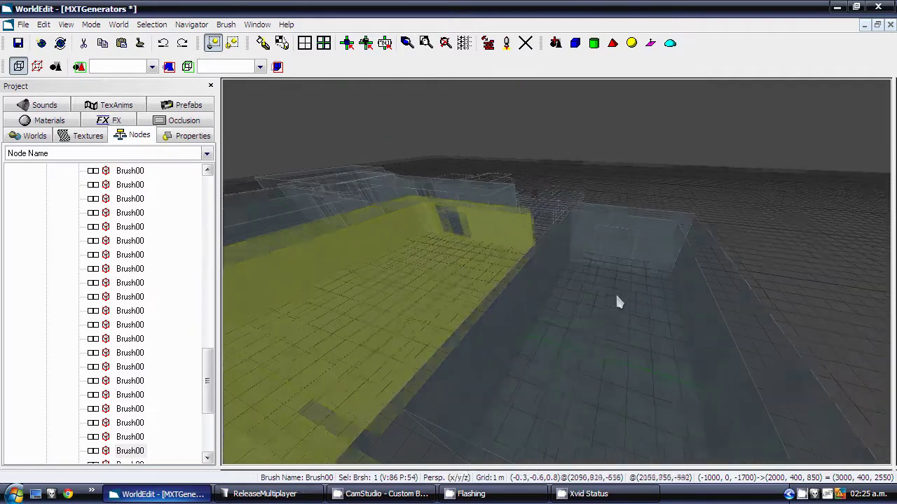
left_click(543, 303)
middle_click_drag(609, 226, 510, 172)
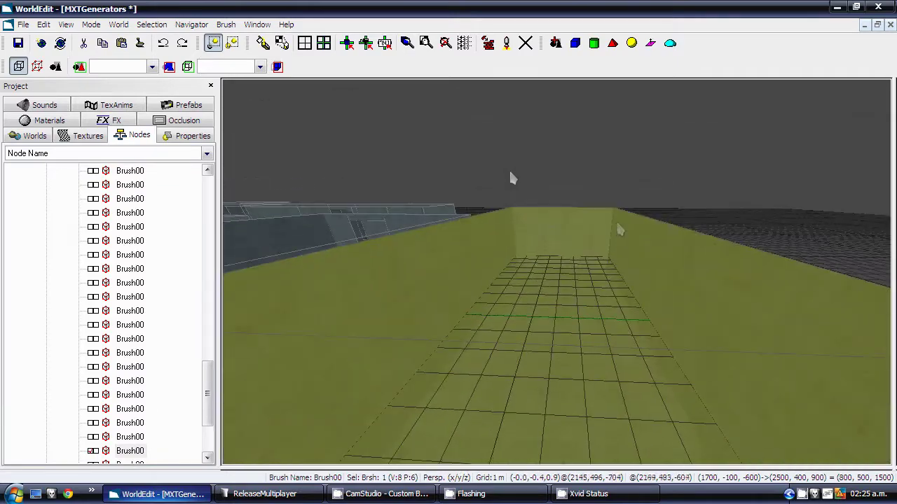
left_click(227, 25)
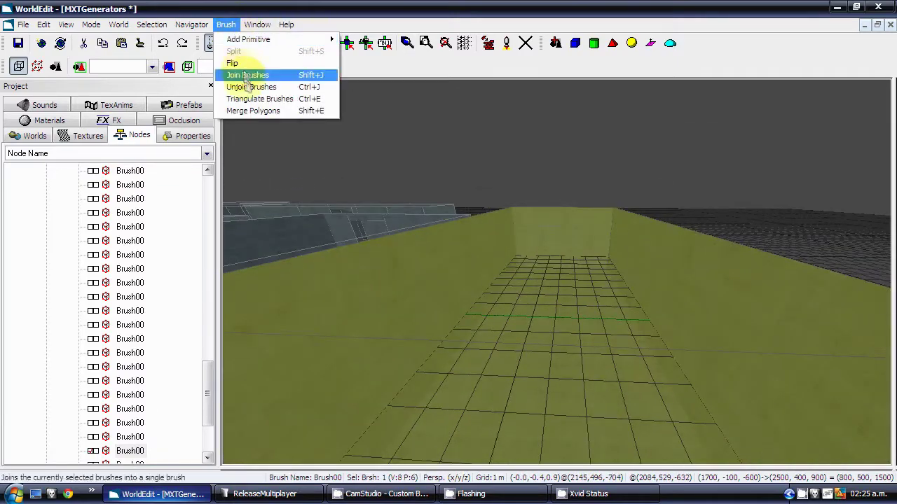
left_click(248, 86)
left_click(586, 241, "ctrl")
left_click(247, 27)
mouse_move(228, 26)
left_click(236, 77)
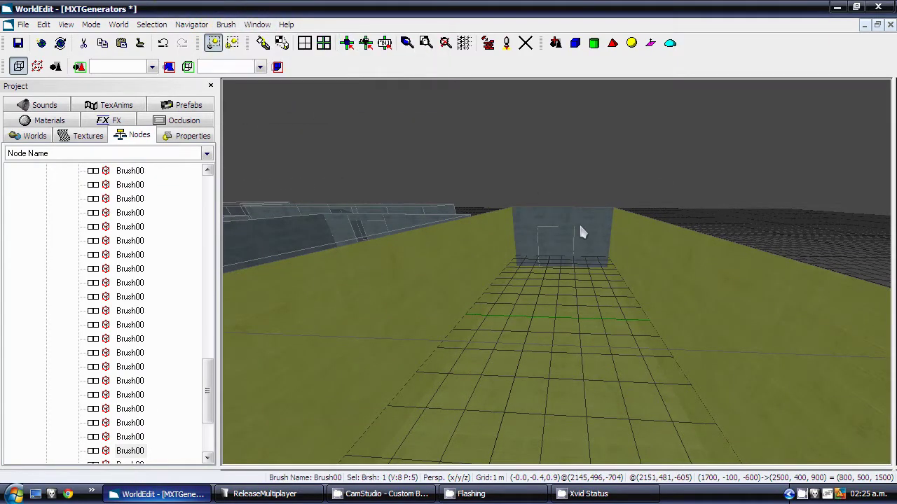
Split the new room's z = 900 wall at x = 1900 and x = 2200 to match the ramp corridor
left_click(579, 223)
key("t")
scroll(579, 222, "up", 5)
middle_click_drag(534, 228, 559, 314)
key("Delete")
key("p")
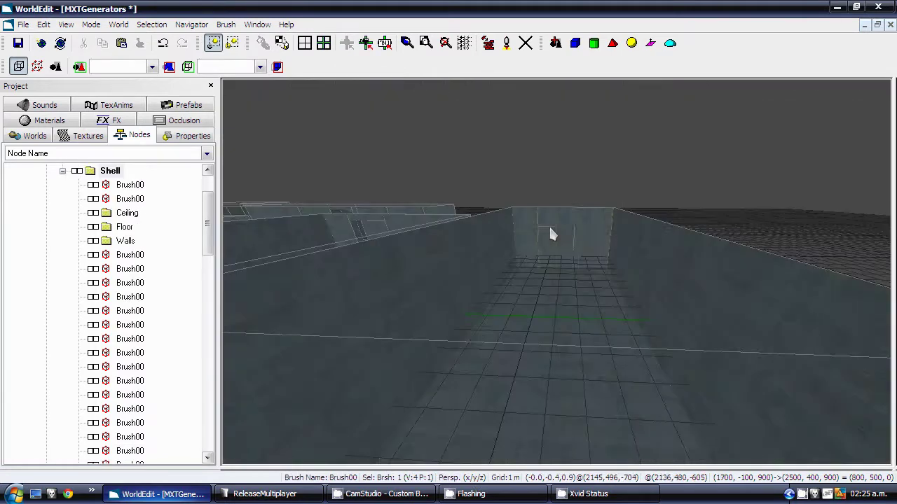
left_click(549, 225)
key("t")
left_click_drag(578, 213, 578, 148)
key("1")
Cut the middle panel of the z = 900 wall away up to the passage height and join the three wall panels
left_click(560, 221)
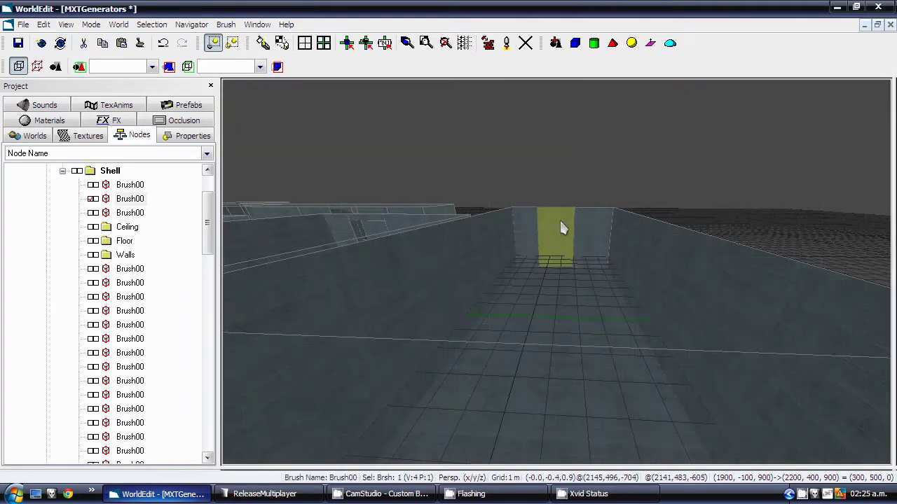
key("3")
left_click_drag(671, 282, 670, 209)
key("bracketleft")
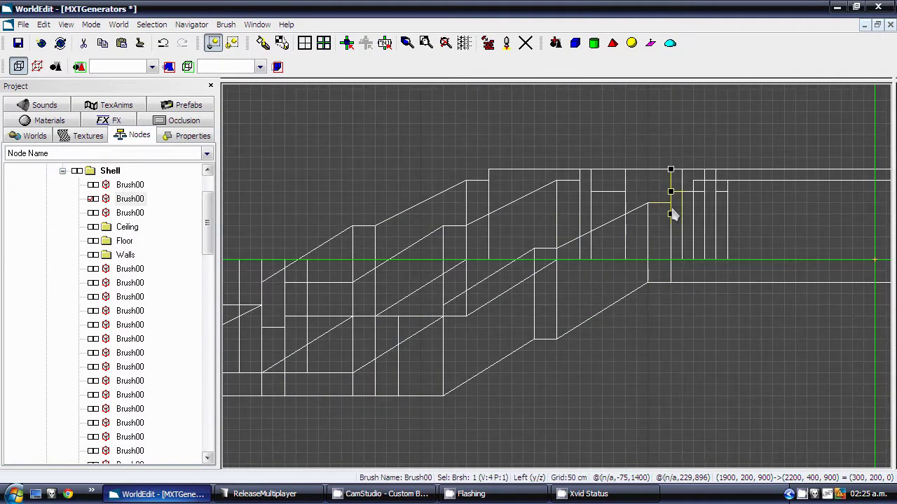
key("1")
left_click(595, 226, "ctrl")
left_click(225, 25)
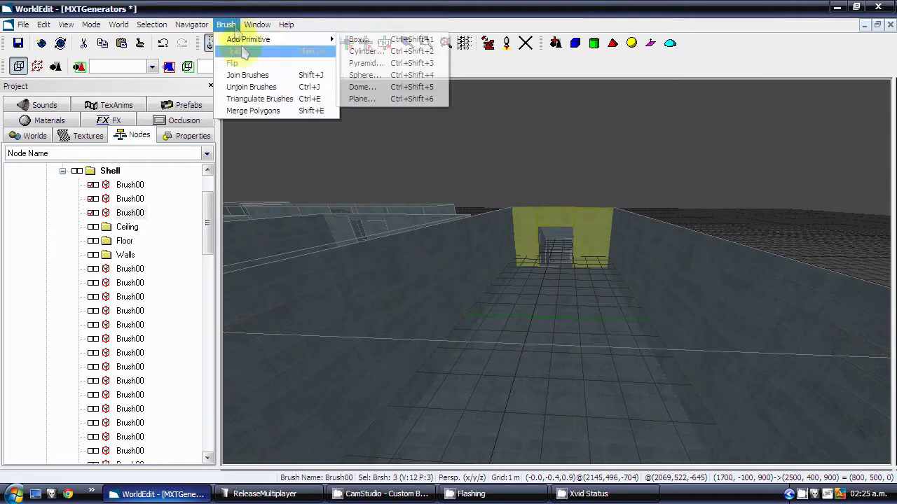
left_click(245, 74)
Unjoin the corridor end piece at z = 1900 to 2100 and rejoin its side faces without the end cap
scroll(558, 261, "down", 2)
middle_click_drag(558, 261, 444, 293)
left_click(513, 258)
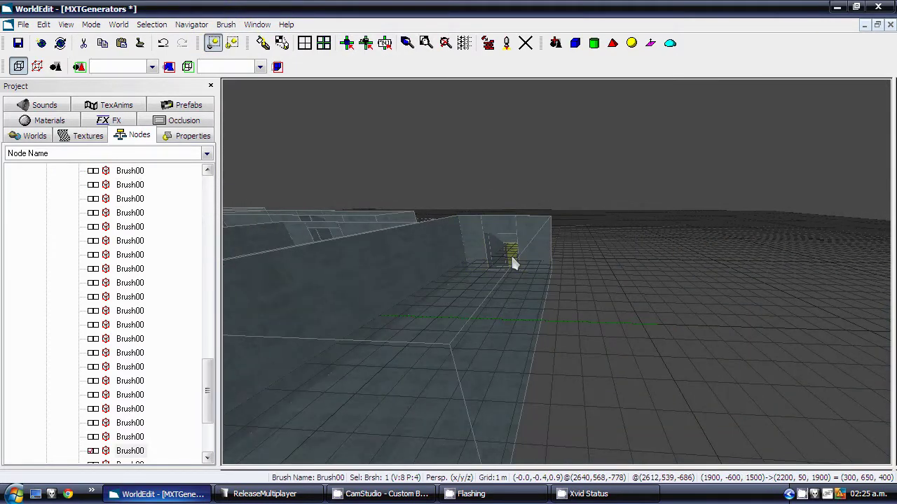
mouse_move(512, 258)
middle_mouse_down()
mouse_move(529, 269)
mouse_move(513, 263)
middle_mouse_up()
scroll(681, 313, "up", 5)
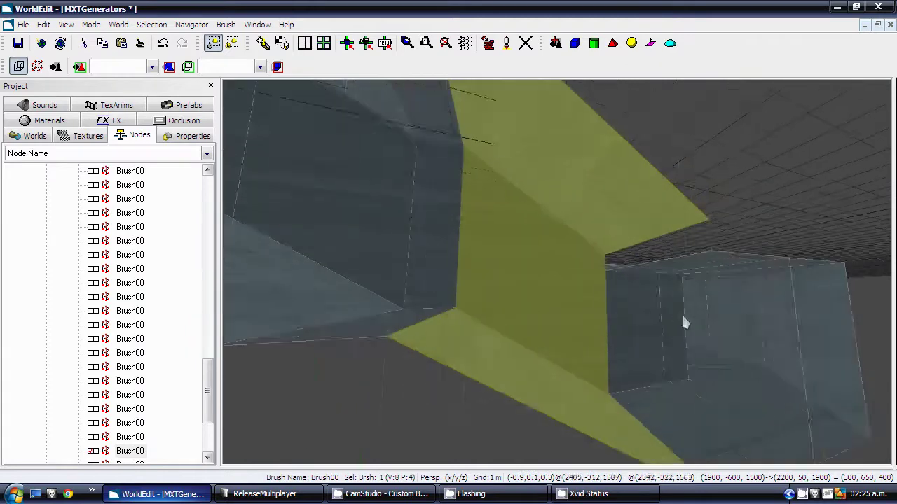
middle_click_drag(696, 246, 392, 300)
left_click(393, 302)
left_click(226, 24)
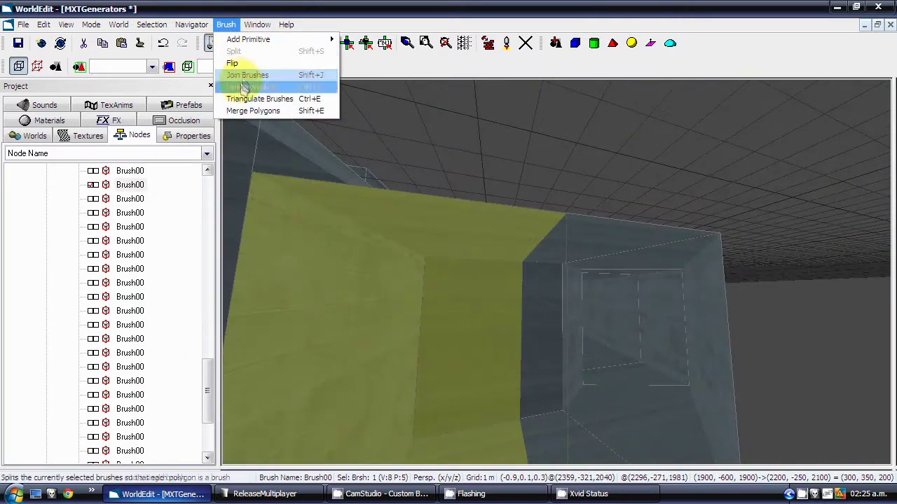
left_click(235, 74)
left_click(226, 23)
left_click(234, 75)
Resize the end cap at z = 1900 into a filler strip spanning y = -250 to -200
middle_click_drag(351, 284, 361, 284)
key("l")
scroll(428, 330, "up", 2)
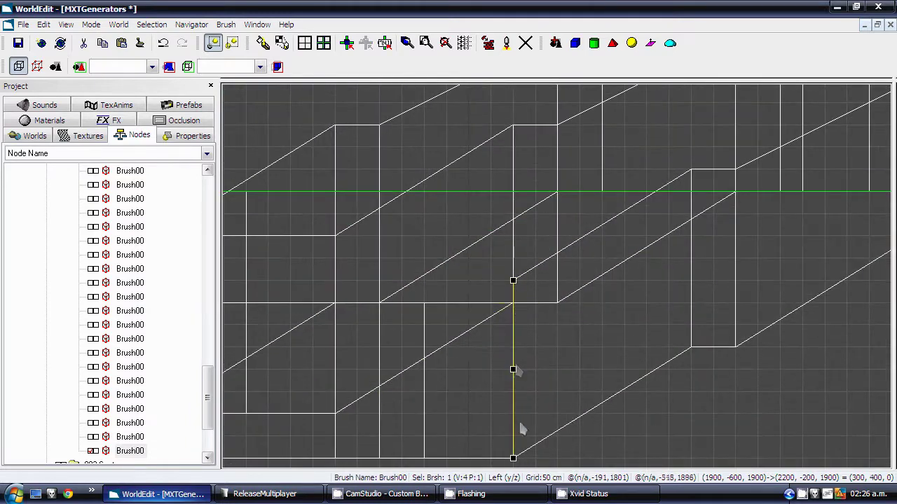
left_click_drag(513, 307, 513, 306)
key("p")
middle_click_drag(510, 310, 537, 301)
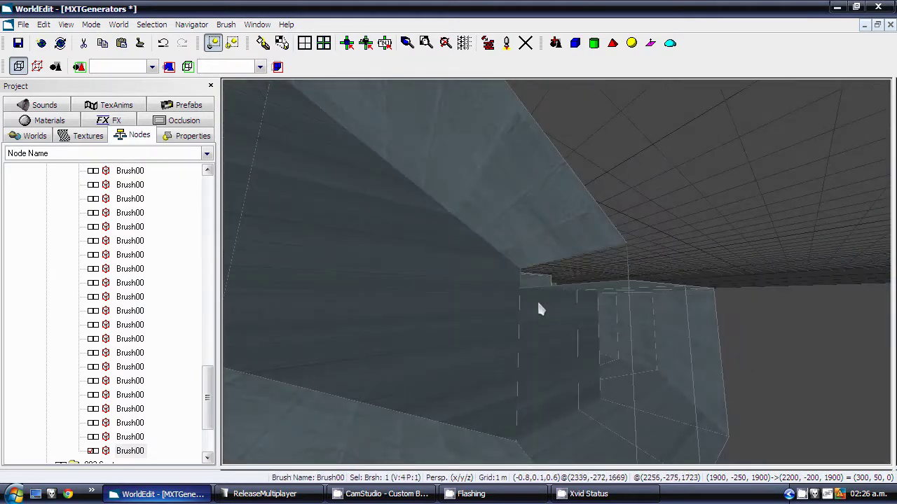
middle_click_drag(566, 337, 569, 334)
Join the filler strip to the adjoining ramp brush at z = 1500 to 1900
left_click(432, 336)
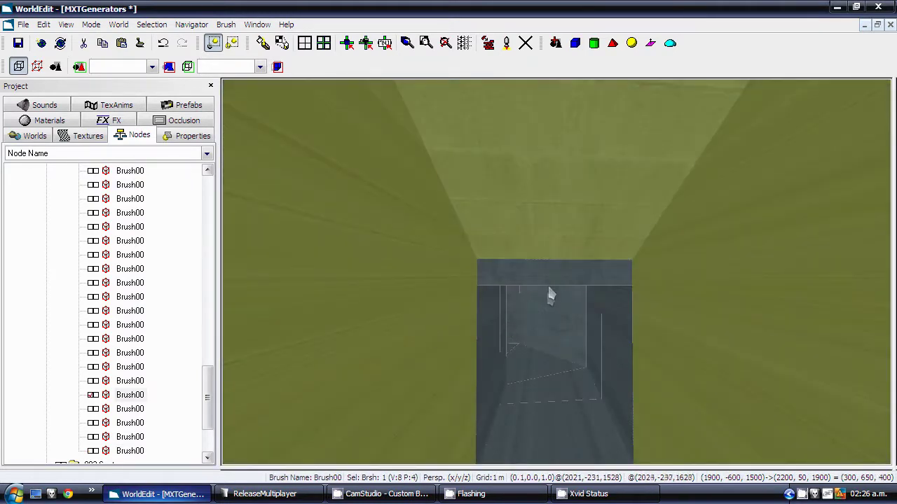
left_click(537, 273, "ctrl")
left_click(227, 25)
left_click(244, 64)
Clone the new room together with its ramp and bent corridor, and rotate the copy 180° about the map origin
scroll(558, 252, "down", 4)
mouse_move(563, 256)
middle_mouse_down()
mouse_move(547, 257)
mouse_move(628, 365)
mouse_move(623, 356)
middle_mouse_up()
left_click(563, 347)
middle_click_drag(563, 347, 566, 346)
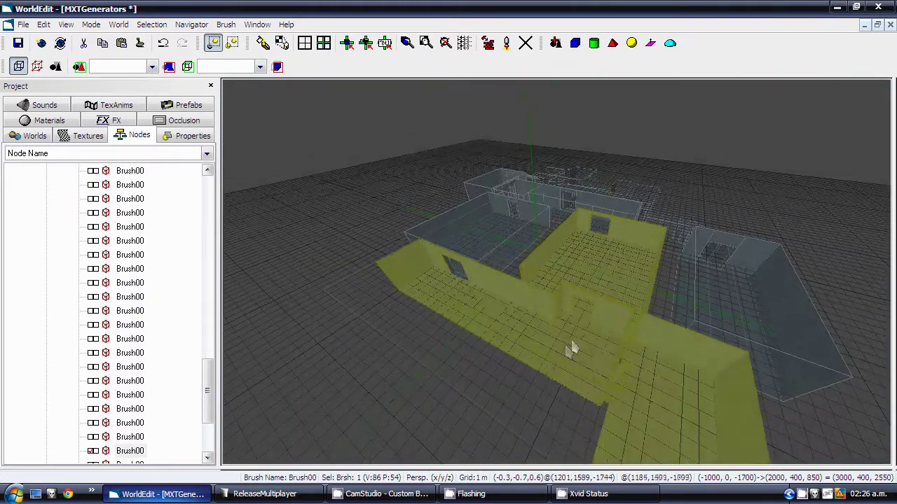
left_click(722, 258)
key("t")
scroll(723, 258, "down", 3)
left_click_drag(602, 103, 524, 239)
mouse_move(465, 258)
middle_mouse_down()
mouse_move(597, 297)
mouse_move(578, 283)
middle_mouse_up()
mouse_move(714, 127)
left_mouse_down()
mouse_move(633, 336)
mouse_move(638, 318)
left_mouse_up()
key("ctrl+c")
key("ctrl+v")
key("bracketleft")
key("bracketleft")
key("bracketleft")
key("bracketleft")
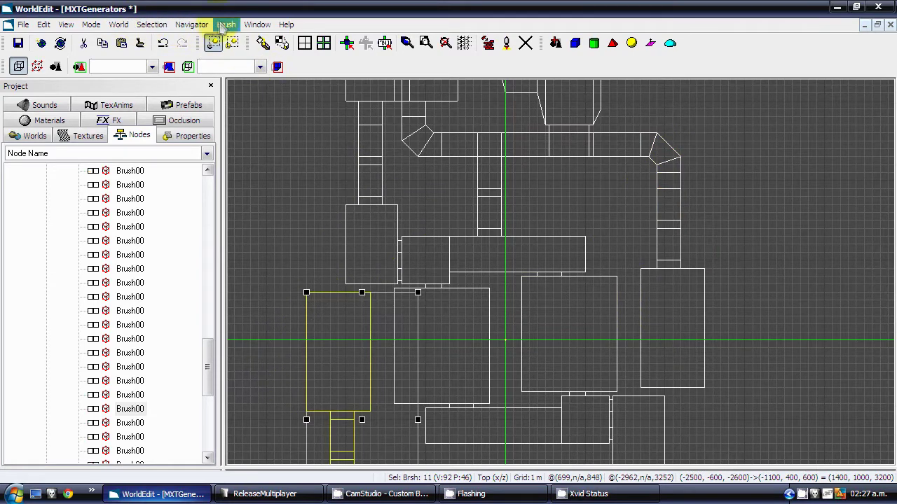
Unjoin the room at x = -2000 to -1350, z = 700 to 1700 and rejoin its faces without the wall at z = 700
mouse_move(419, 335)
middle_mouse_down()
mouse_move(501, 194)
mouse_move(434, 230)
middle_mouse_up()
middle_click_drag(413, 301, 443, 410)
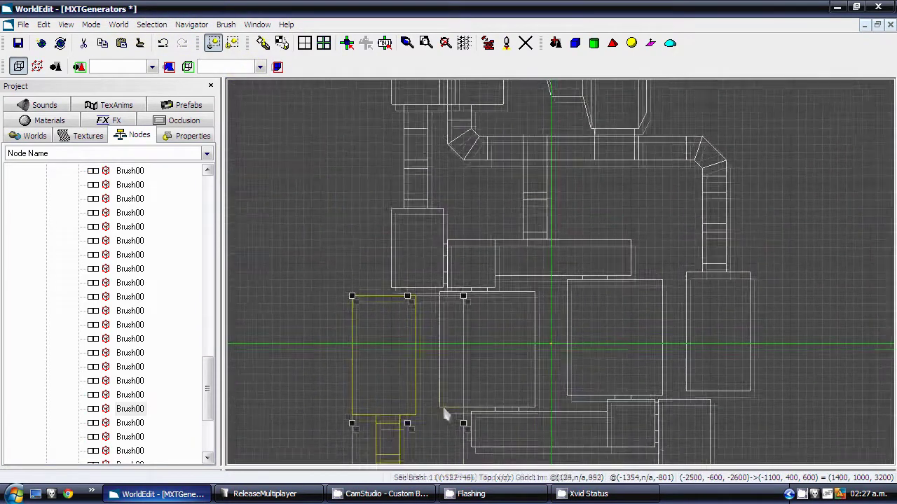
left_click_drag(443, 414, 421, 391)
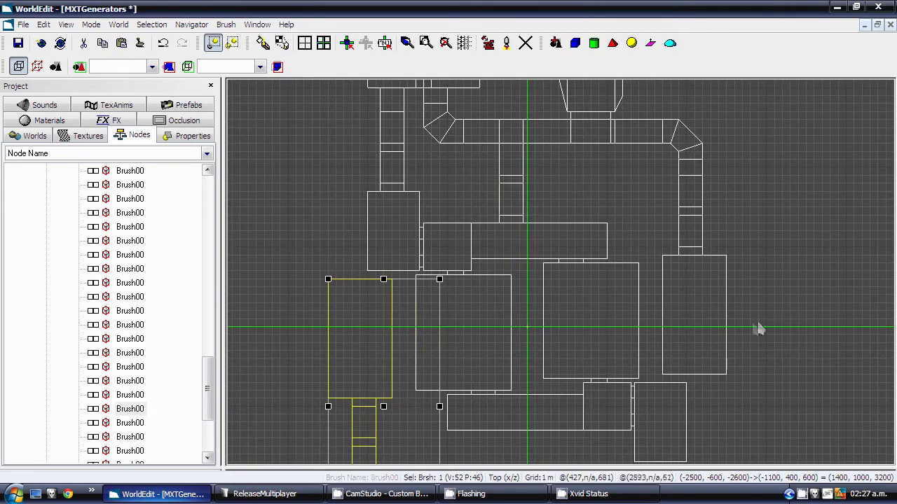
left_click_drag(364, 315, 458, 316)
left_click(398, 245)
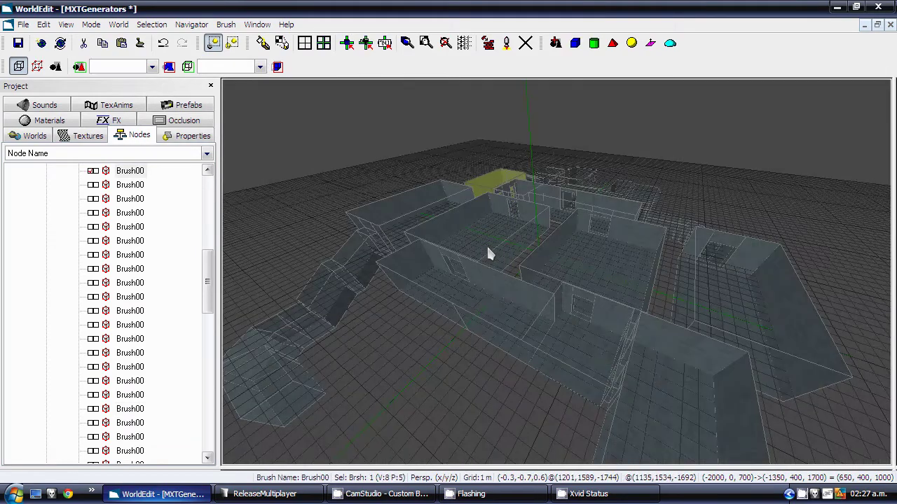
key("f")
middle_click_drag(536, 266, 526, 248)
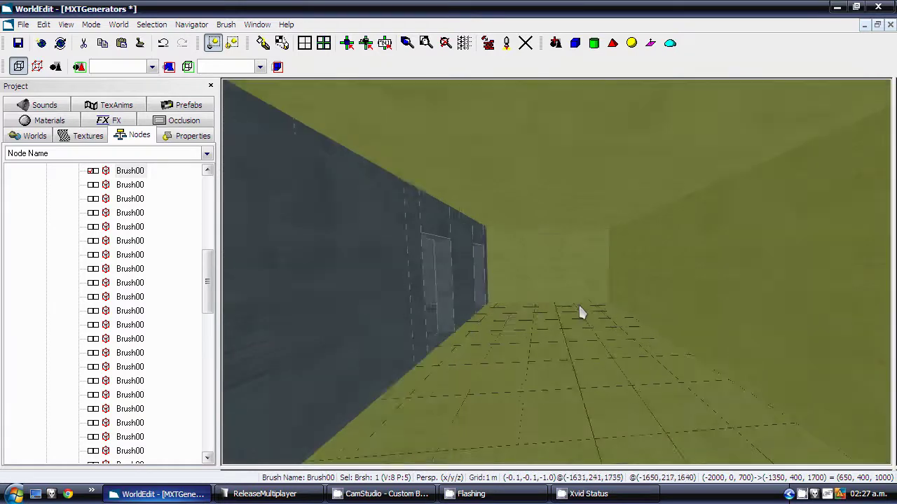
left_click(226, 25)
left_click(509, 210)
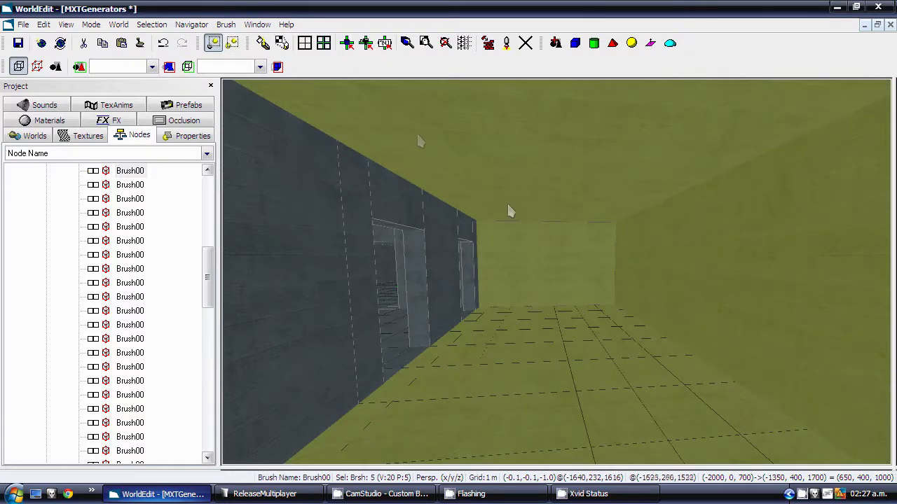
left_click(225, 25)
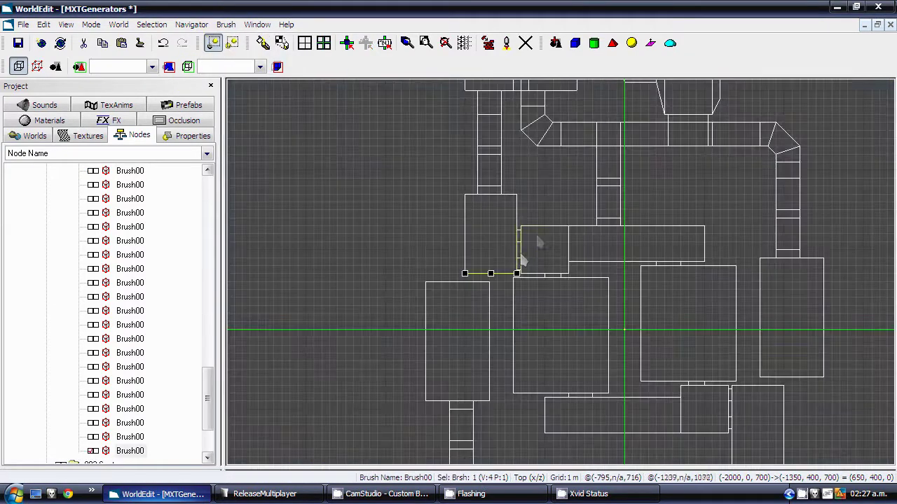
Set the grid to 50 cm and join the side faces of the doorway passage at z = 600 to 700 without its end faces
scroll(536, 241, "up", 5)
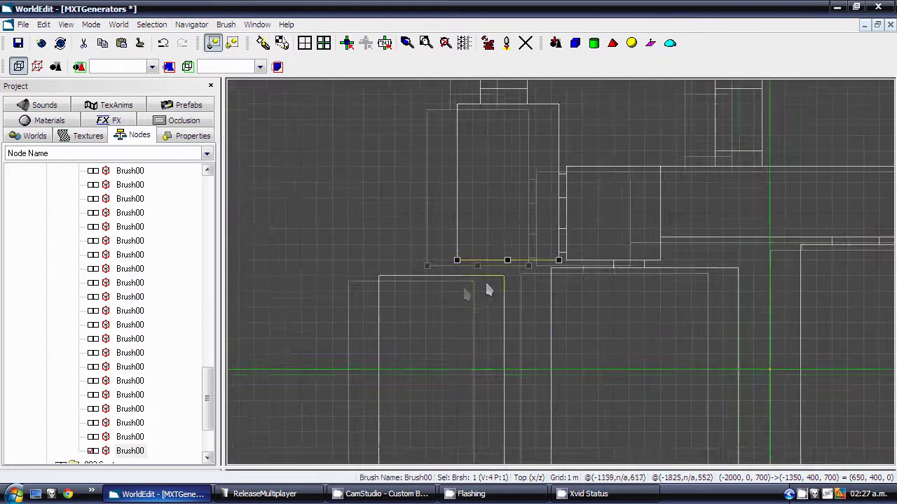
key("minus")
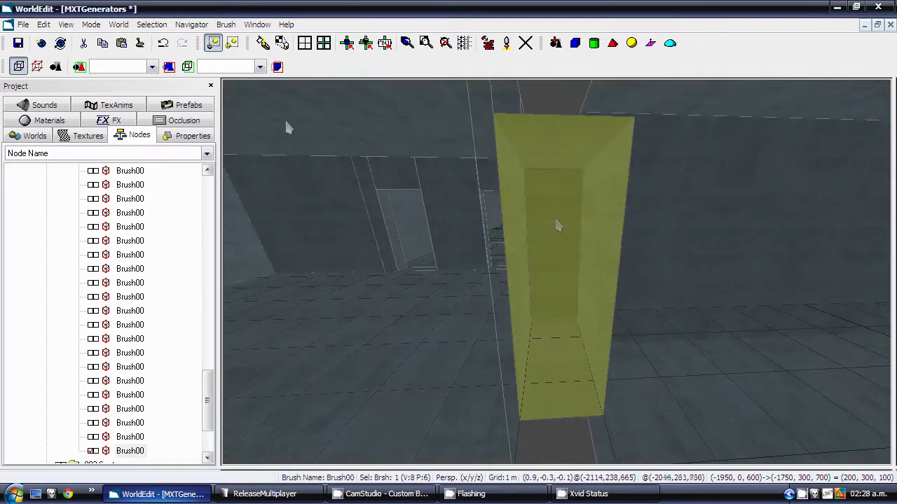
left_click(225, 24)
left_click(242, 75)
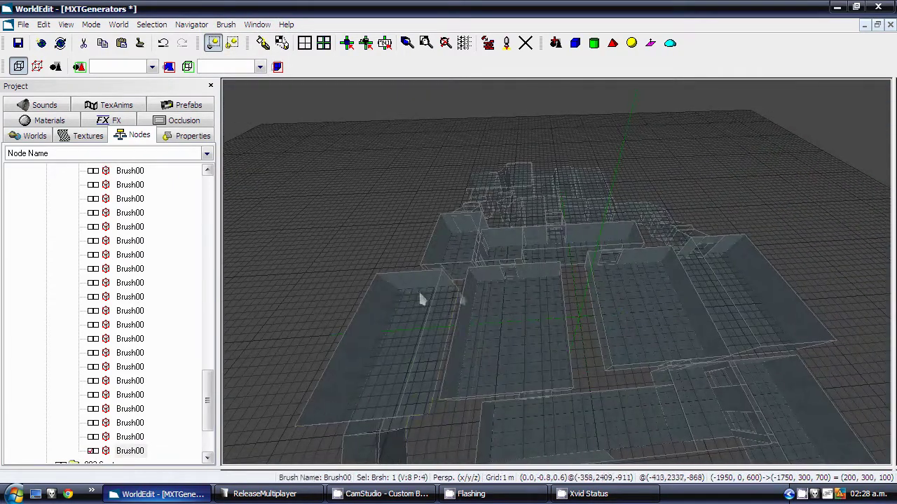
Delete the rotated room-and-corridor clone, and clone the doorway passage with the copy rotated 180° about the map origin
left_click(424, 321)
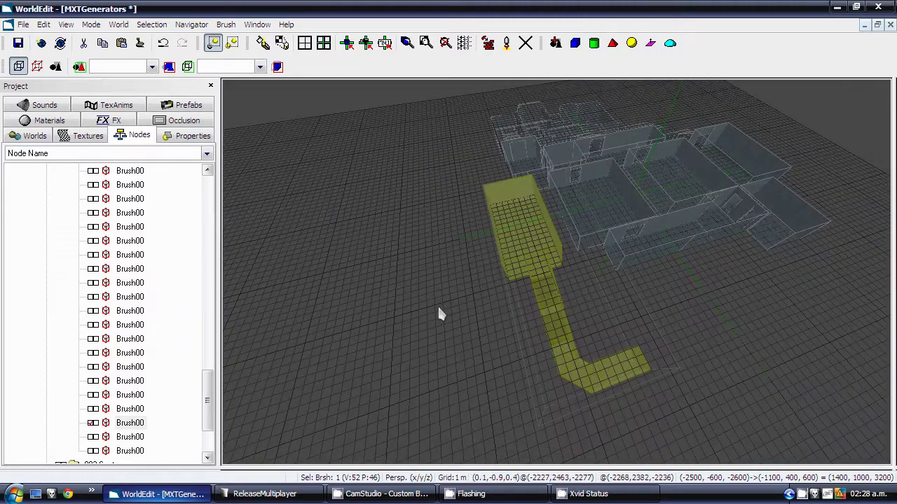
key("F2")
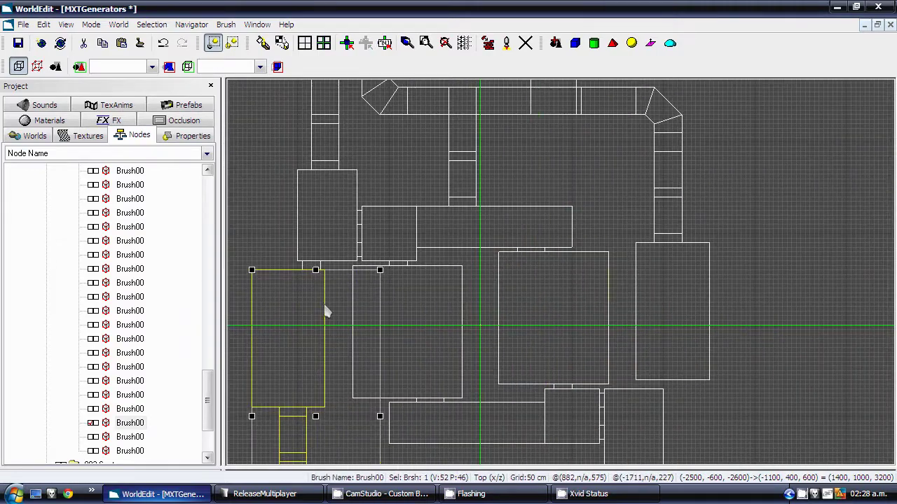
key("Delete")
middle_click_drag(311, 268, 386, 255)
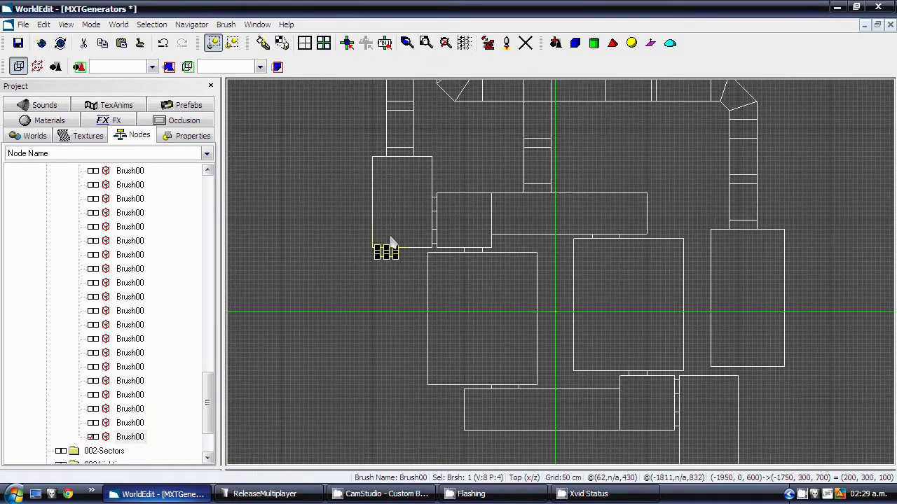
middle_click_drag(800, 286, 646, 256)
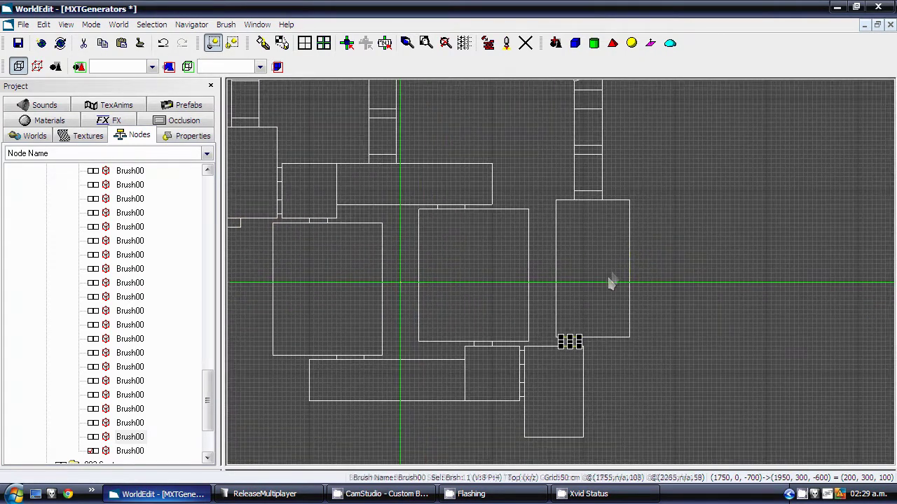
Unjoin the room at x = 1700 to 2500 and rejoin its faces without the wall at z = -600
key("p")
mouse_move(595, 307)
middle_mouse_down()
mouse_move(587, 293)
mouse_move(597, 297)
mouse_move(577, 297)
mouse_move(653, 321)
mouse_move(642, 323)
mouse_move(581, 212)
mouse_move(779, 444)
middle_mouse_up()
left_click(702, 342)
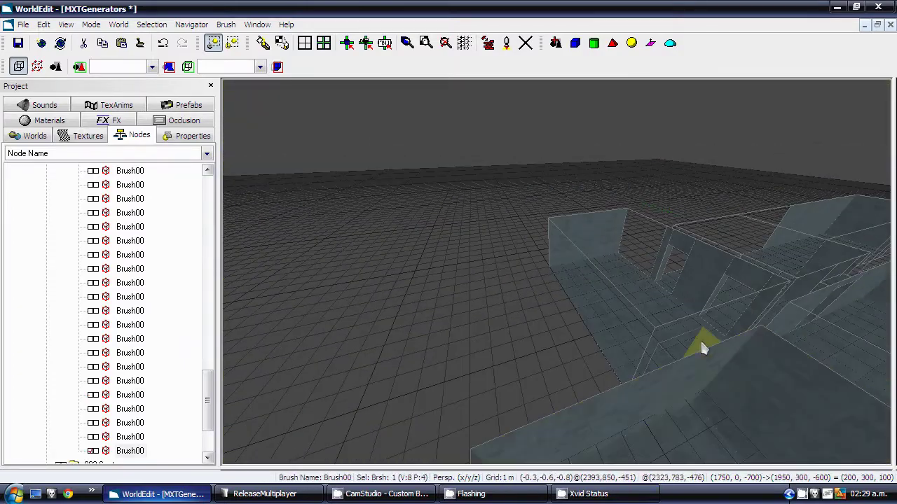
middle_click_drag(701, 342, 697, 346)
left_click(486, 284)
left_click(226, 24)
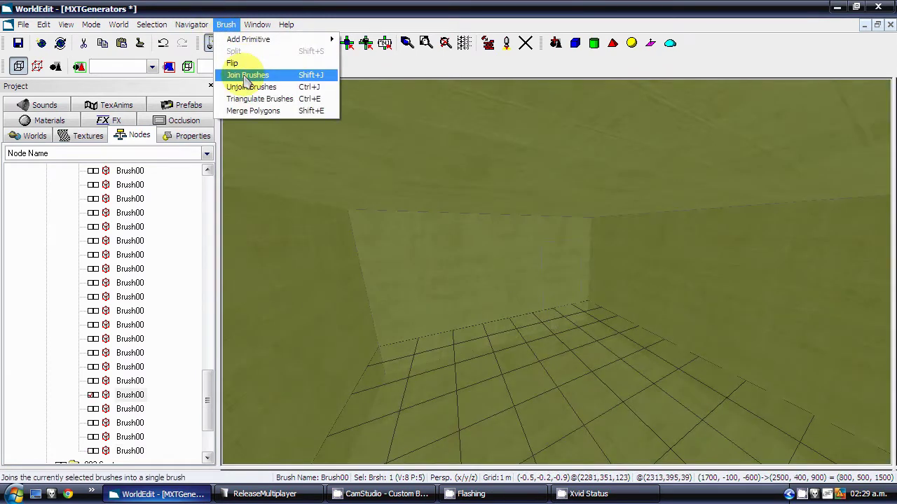
left_click(251, 87)
left_click(547, 252)
left_click(226, 25)
left_click(252, 75)
left_click(566, 263, "ctrl")
left_click(562, 267)
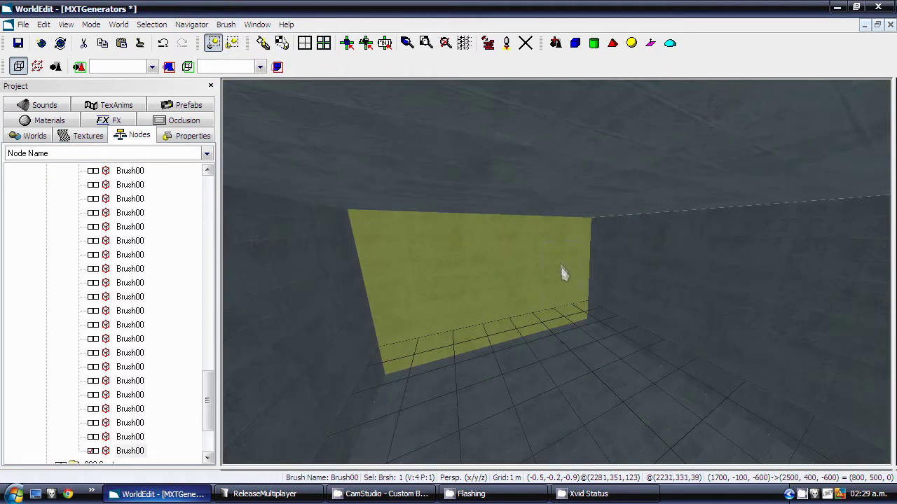
Split the separated wall at z = -600 vertically at x = 1750 and x = 1950 to match the doorway passage
key("z")
key("z")
scroll(536, 389, "up", 5)
key("s")
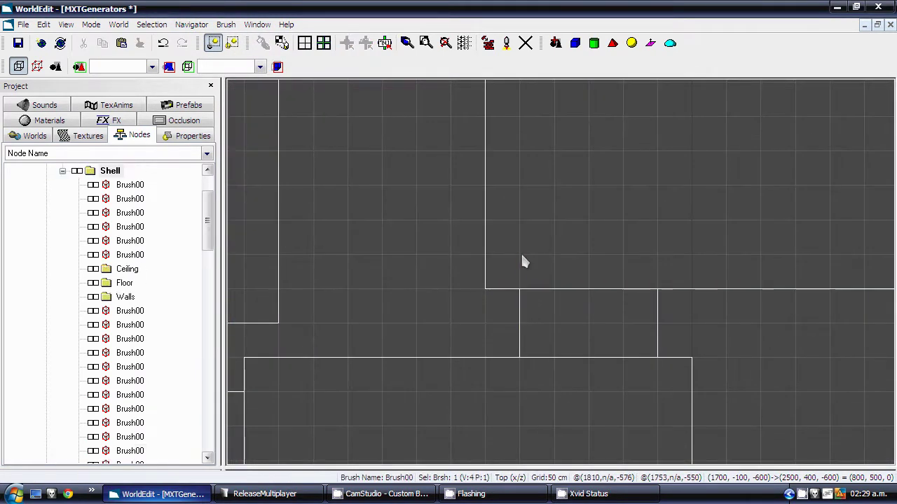
key("p")
left_click(545, 255)
key("t")
key("Tab")
key("Tab")
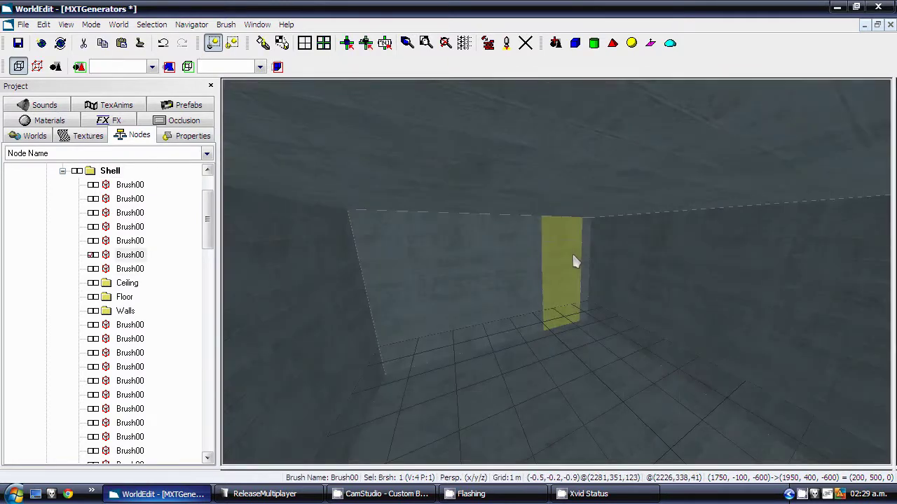
Split the middle wall piece at y = 0 and y = 300 and remove the section between them to open the doorway
key("p")
middle_click_drag(558, 429, 559, 413)
key("l")
key("s")
left_click(590, 372)
key("p")
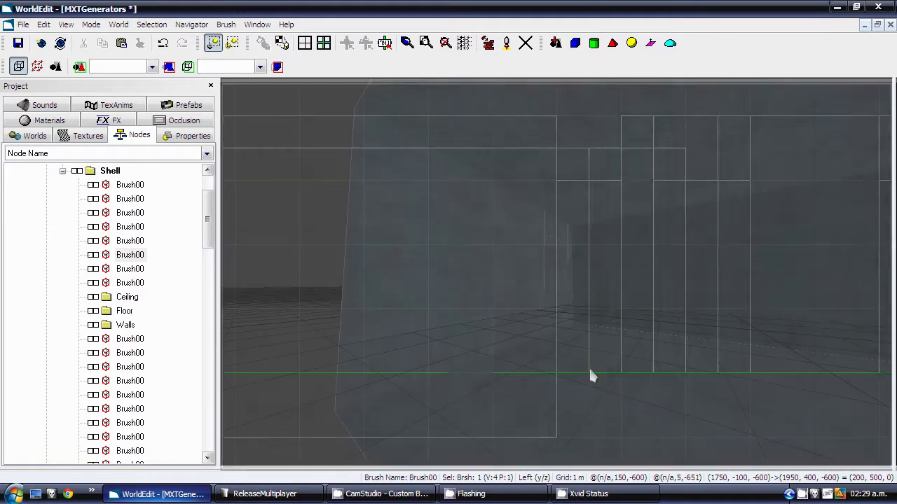
left_click(557, 256)
key("l")
key("p")
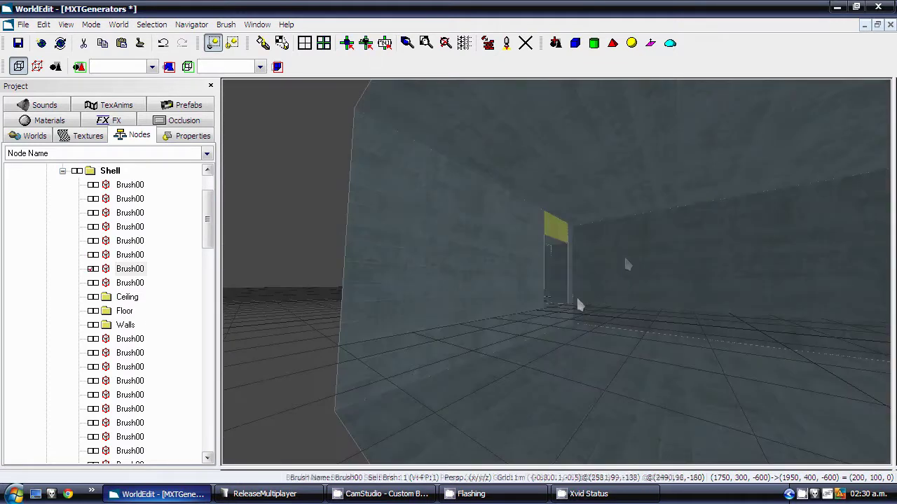
Delete the rotated clone of the central rooms spanning x = -1000 to 2000 and z = -1700 to 850
mouse_move(576, 300)
middle_mouse_down()
mouse_move(563, 296)
mouse_move(558, 312)
middle_mouse_up()
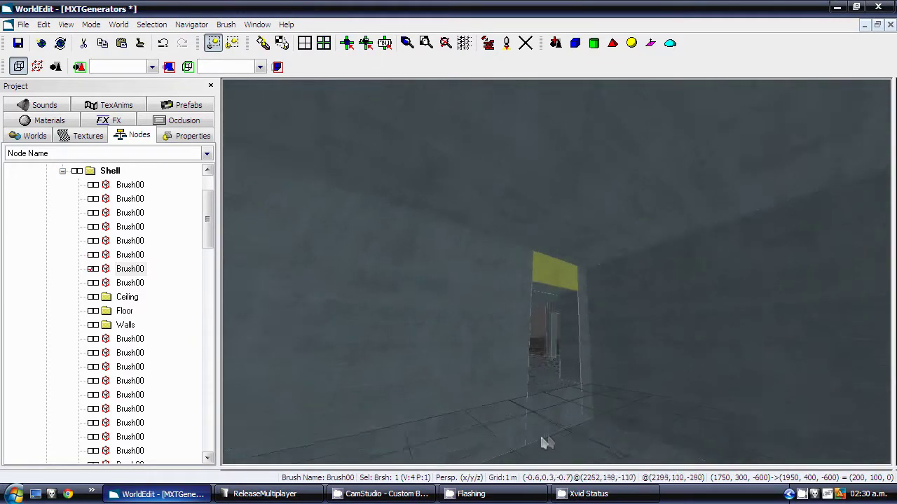
left_click(541, 435)
middle_click_drag(583, 414, 580, 412)
left_click(528, 205)
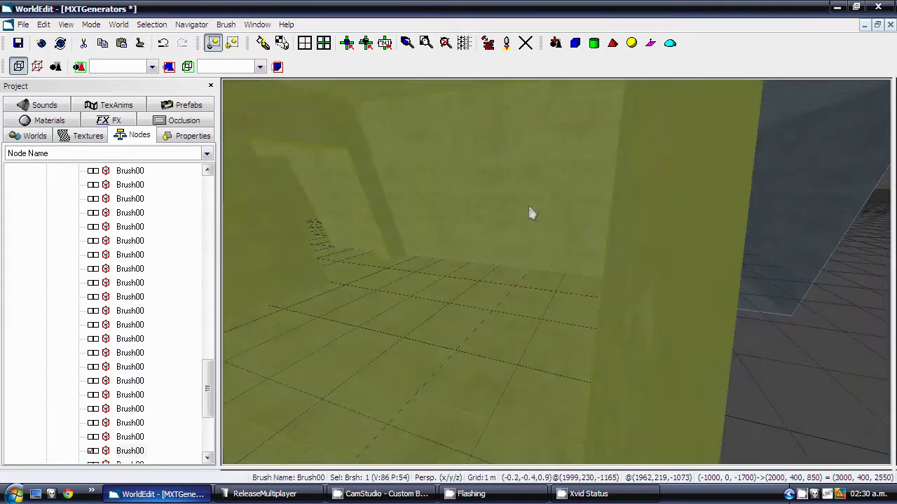
mouse_move(529, 205)
middle_mouse_down()
mouse_move(536, 232)
mouse_move(543, 223)
middle_mouse_up()
key("t")
scroll(545, 233, "up", 2)
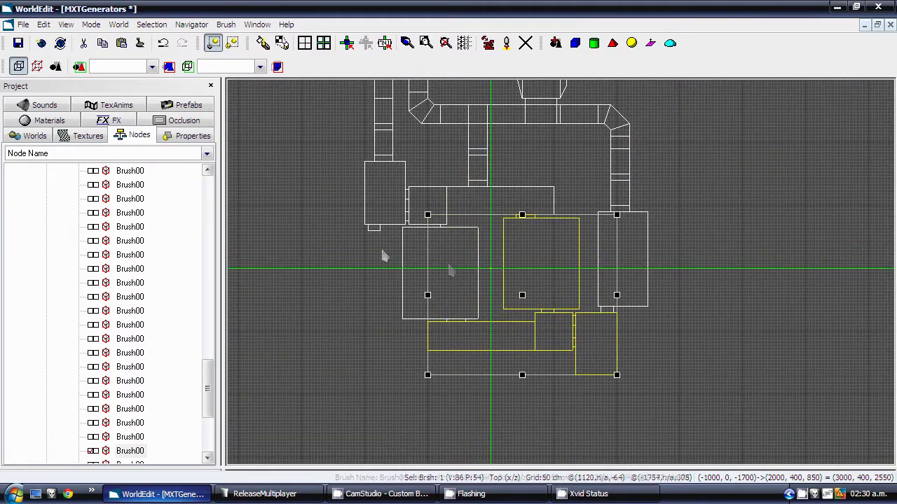
key("Delete")
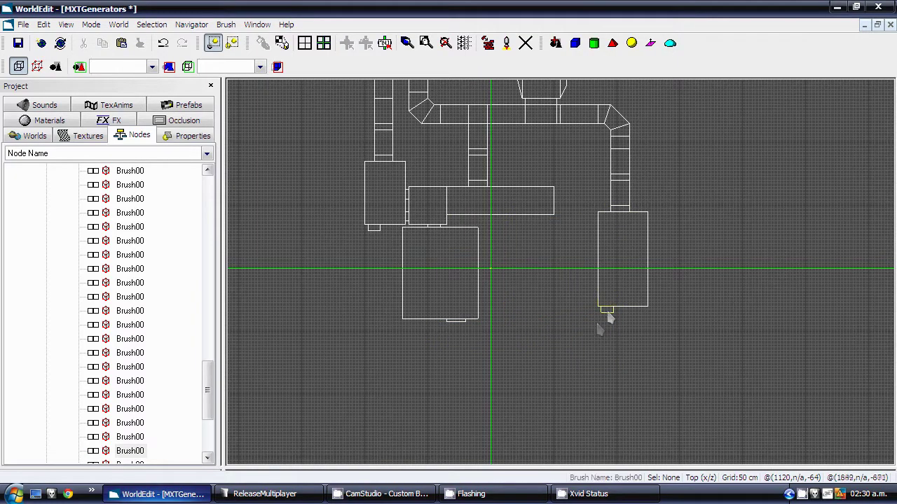
Clone all the geometry of the finished map half and rotate the copy 180° about the map origin
scroll(609, 317, "down", 1)
left_click_drag(646, 115, 376, 350)
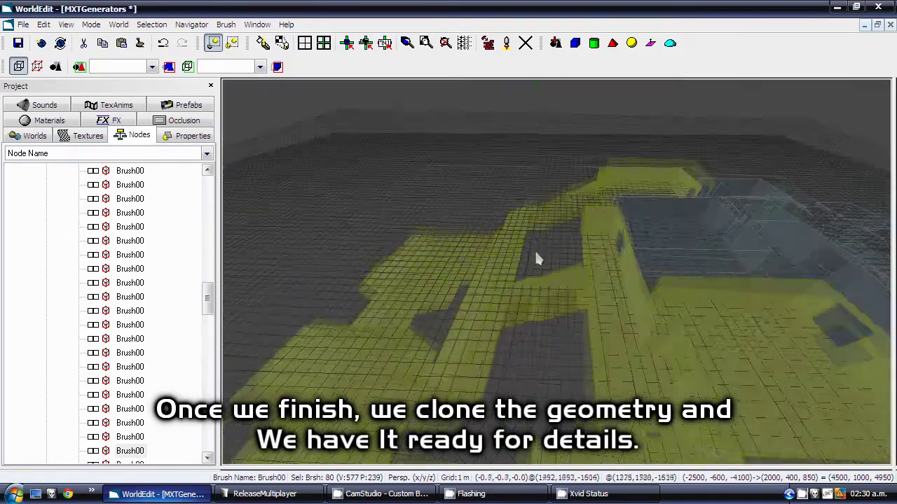
right_click_drag(535, 252, 579, 290)
key("Up")
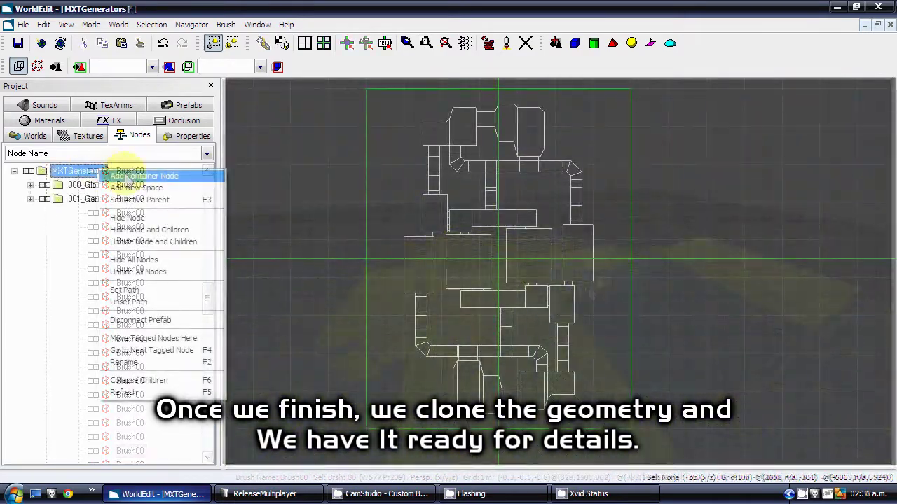
Add a container node named 100_Team0 under MXTGenerators and a SpawnPoints container inside it
left_click(126, 176)
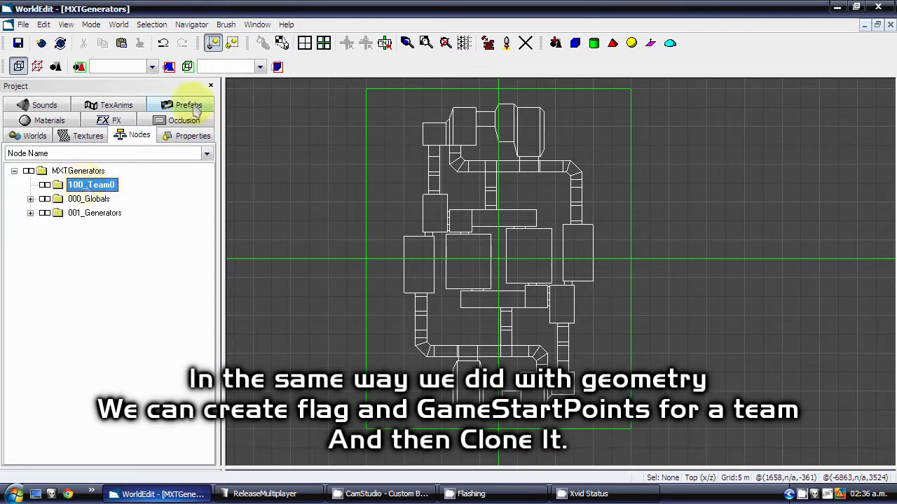
right_click(98, 188)
left_click(138, 192)
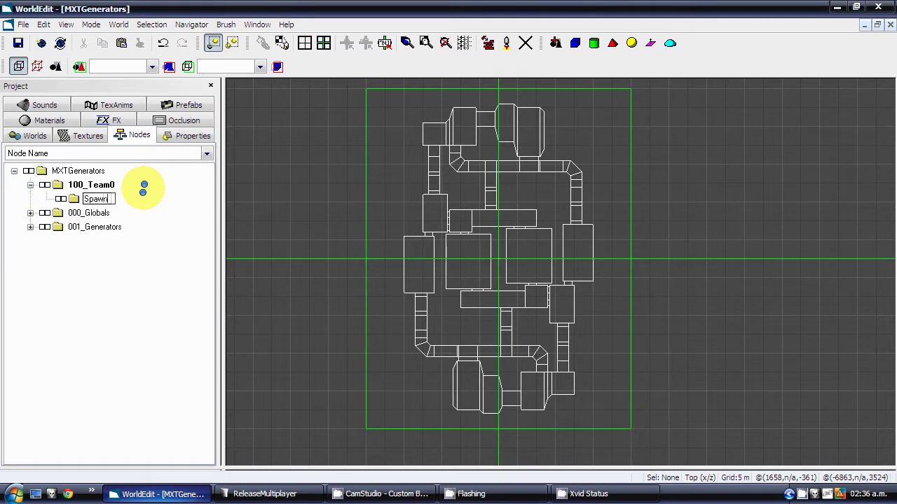
type("SpawnPoints")
key("Return")
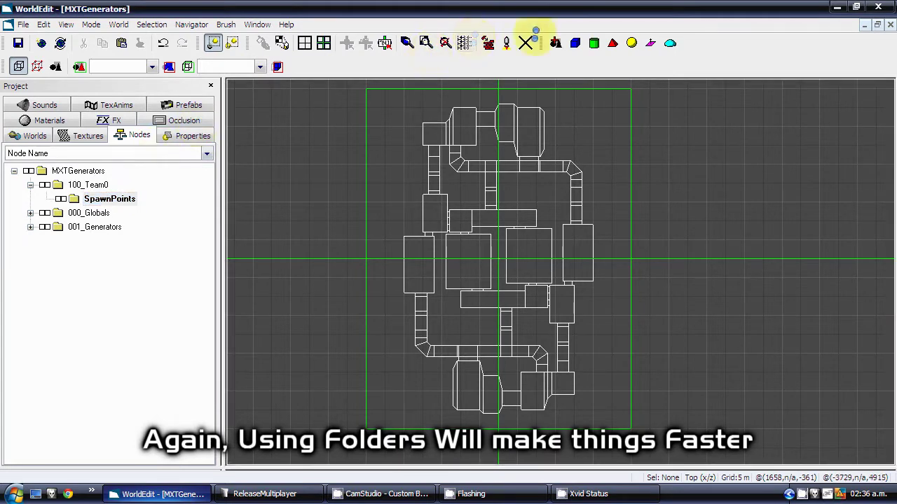
Create a GameStartPoint object in the SpawnPoints container and reveal it in the node tree
left_click(554, 43)
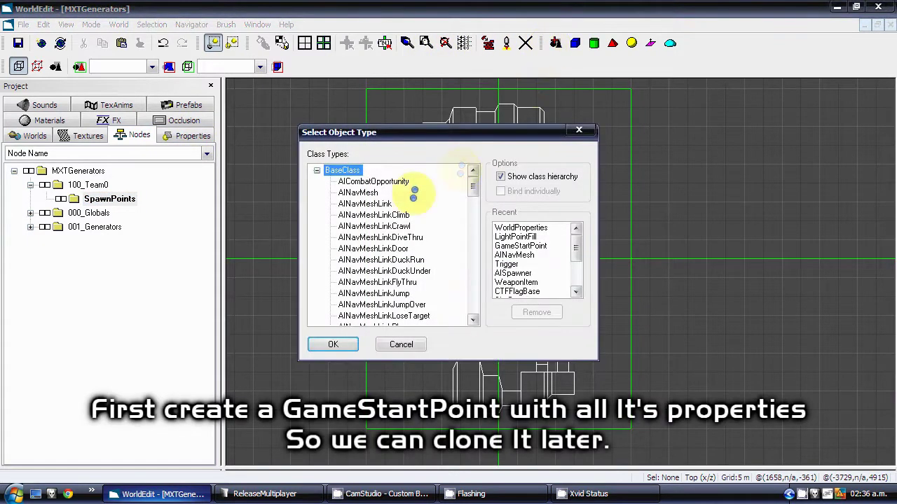
left_click_drag(478, 181, 476, 232)
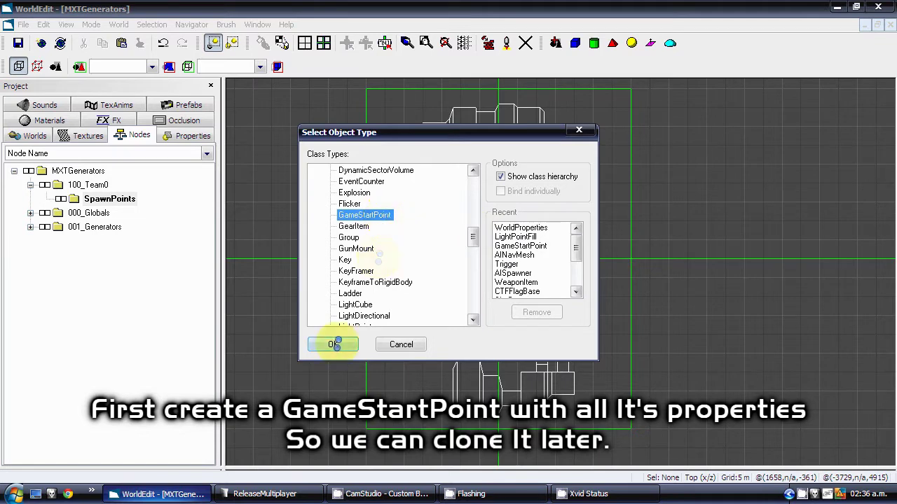
left_click(333, 345)
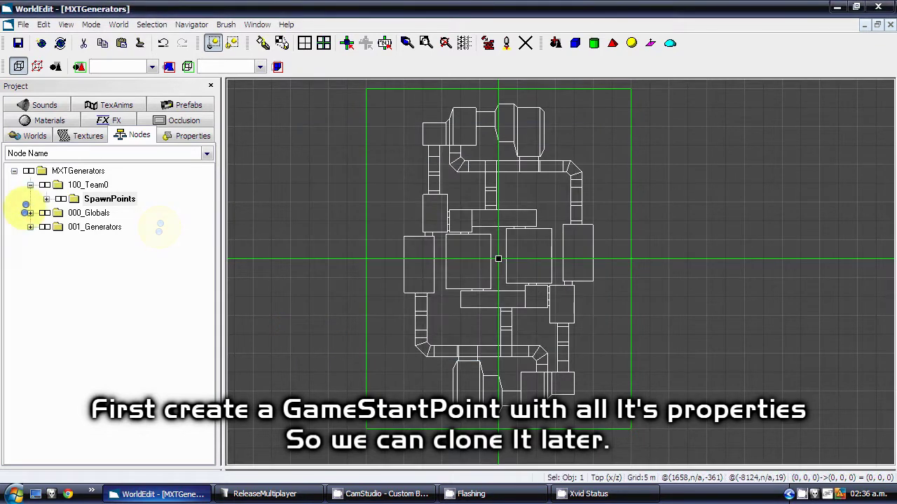
left_click(45, 199)
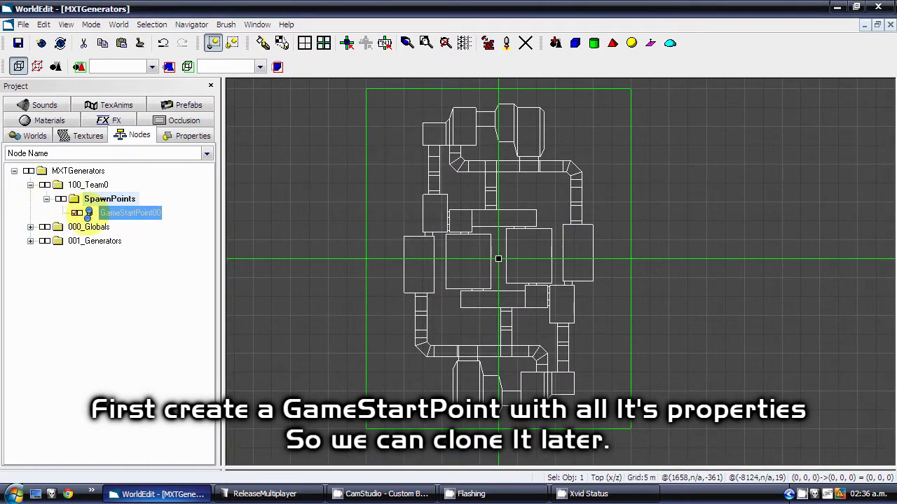
Set the Team property of the GameStartPoint to Team0
left_click(169, 133)
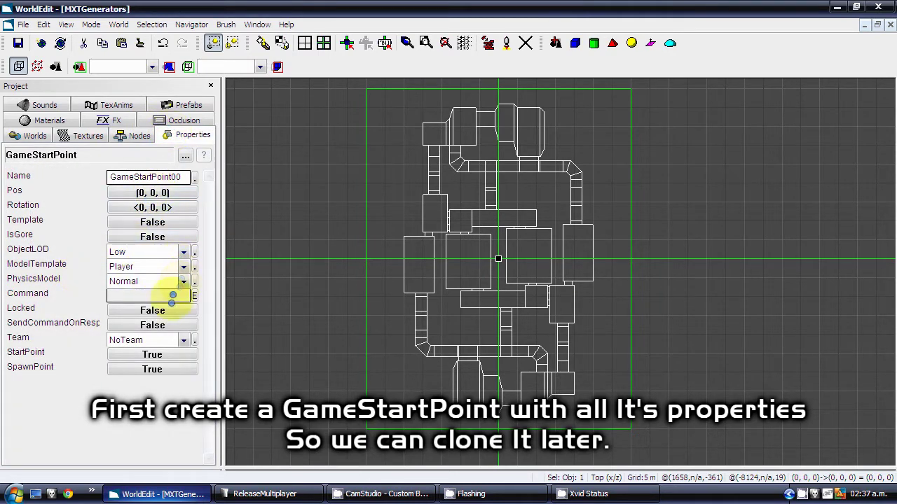
left_click(163, 341)
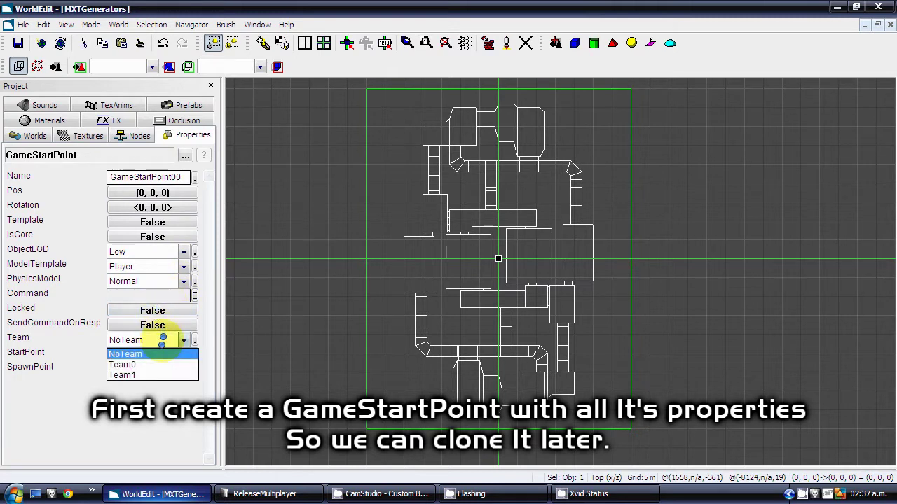
left_click(142, 365)
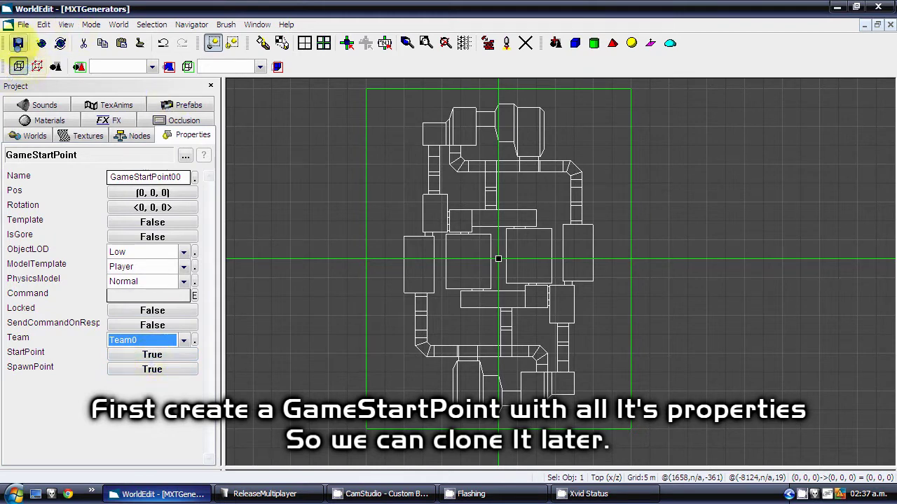
left_click(133, 135)
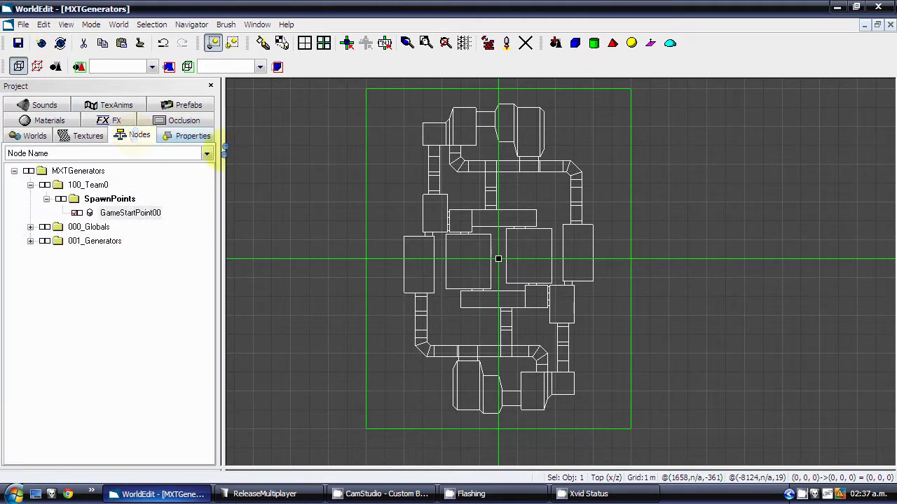
Move the GameStartPoint slightly off the map origin to (20, 0, 10)
scroll(497, 260, "up", 3)
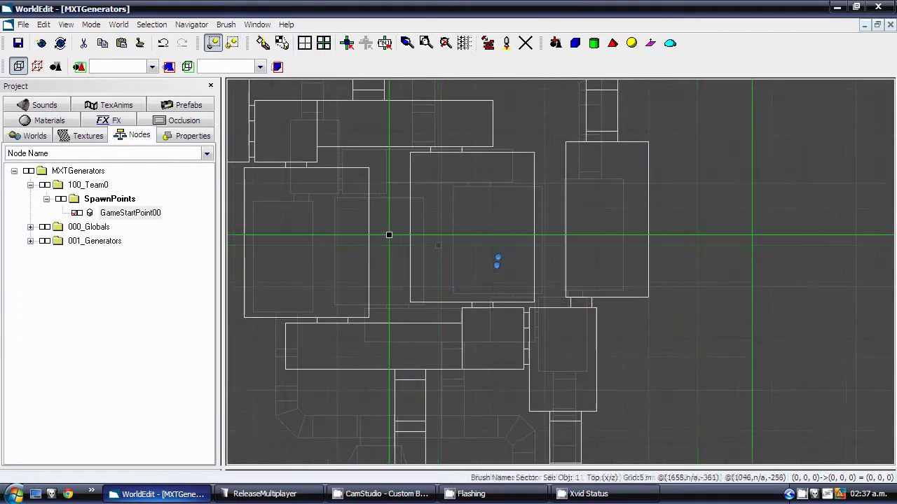
middle_click_drag(438, 301, 517, 316)
scroll(511, 281, "up", 4)
middle_click_drag(460, 260, 528, 269)
scroll(527, 273, "up", 3)
middle_click_drag(284, 196, 516, 282)
scroll(516, 281, "up", 3)
middle_click_drag(299, 214, 535, 290)
scroll(501, 277, "up", 2)
scroll(533, 286, "down", 3)
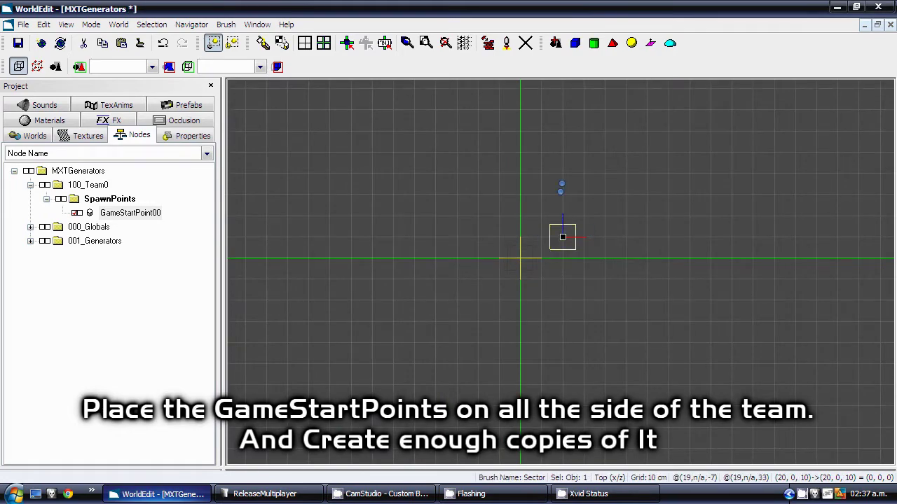
Move the GameStartPoint into the team's southeastern base room at x = 900, z = -3700, aligned to the 1 m grid
scroll(520, 257, "down", 10)
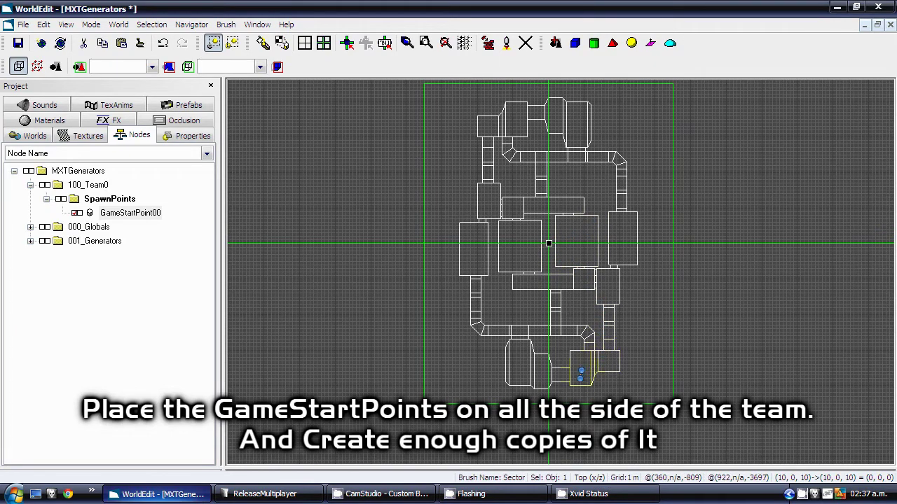
scroll(581, 374, "up", 10)
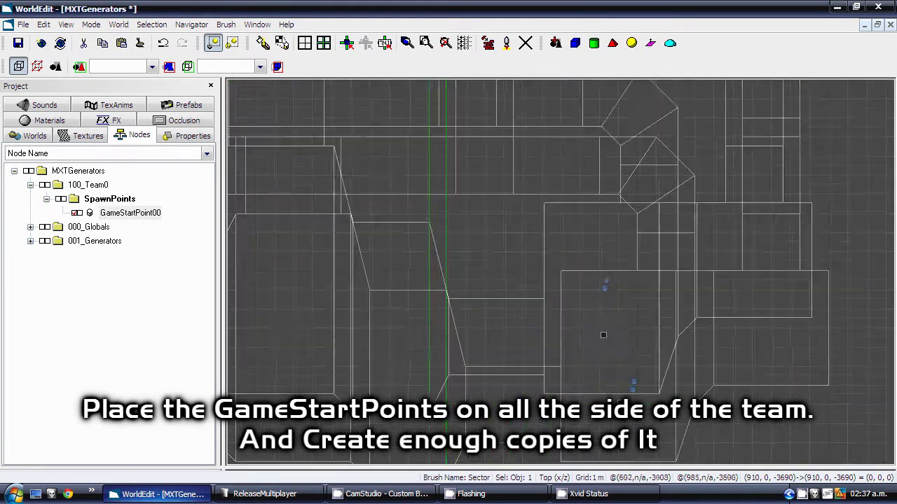
left_click(589, 306)
scroll(606, 300, "up", 5)
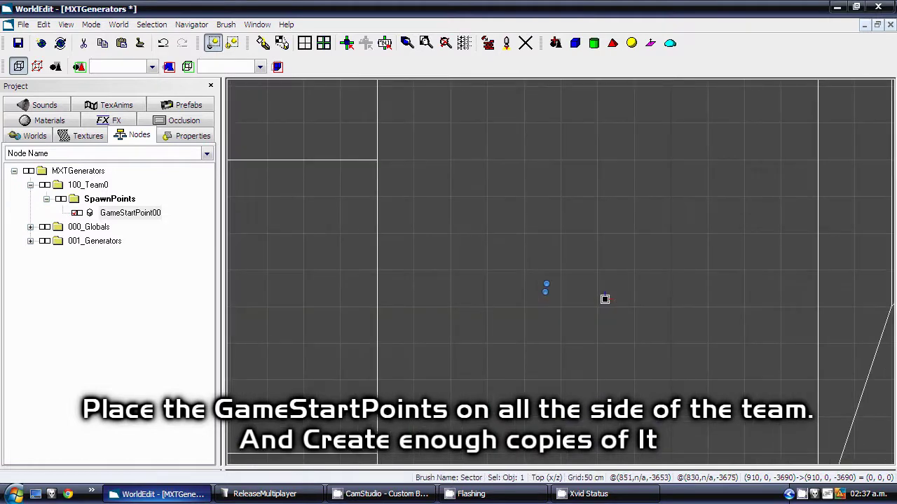
key("plus")
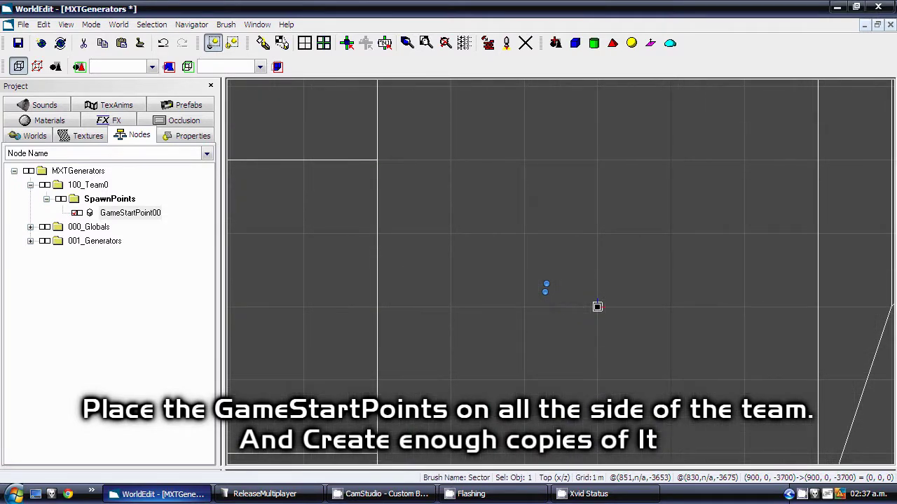
key("minus")
Lower the GameStartPoint to y = -300 in the side view
key("Tab")
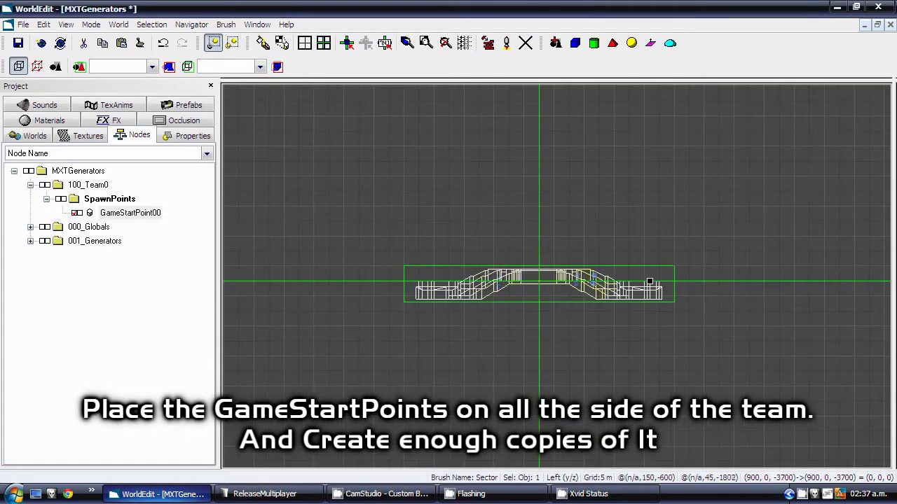
key("f")
scroll(602, 273, "down", 5)
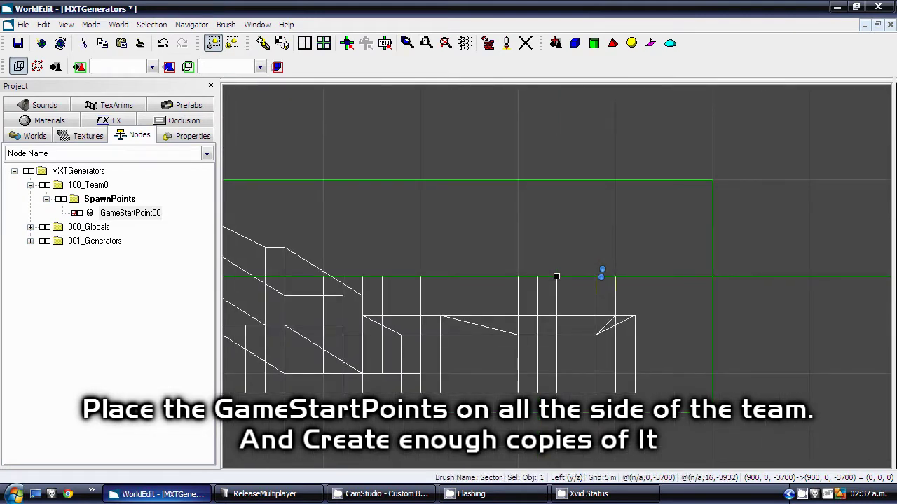
key("m")
key("minus")
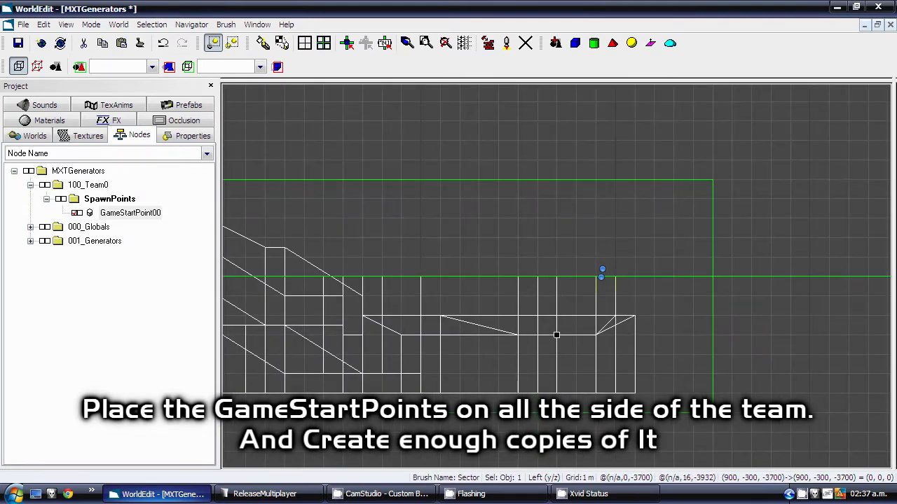
Examine the GameStartPoint's placement inside the base room in the perspective view
key("Tab")
key("f")
scroll(602, 271, "down", 5)
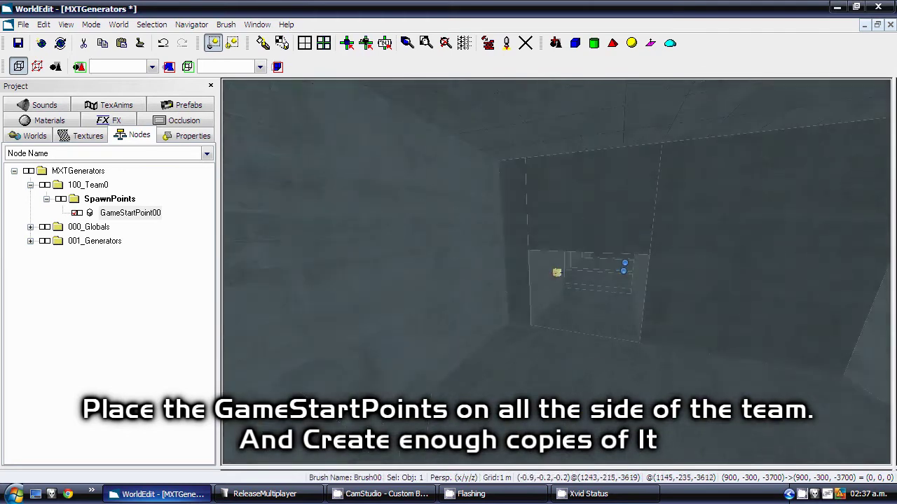
mouse_move(624, 266)
middle_mouse_down()
mouse_move(637, 265)
mouse_move(613, 271)
mouse_move(627, 265)
mouse_move(618, 265)
middle_mouse_up()
scroll(616, 266, "up", 5)
scroll(617, 266, "down", 1)
scroll(618, 267, "up", 1)
scroll(616, 262, "down", 3)
scroll(619, 267, "down", 3)
Move the GameStartPoint toward the base room's southeast corner at x = 1050, z = -3900
key("Tab")
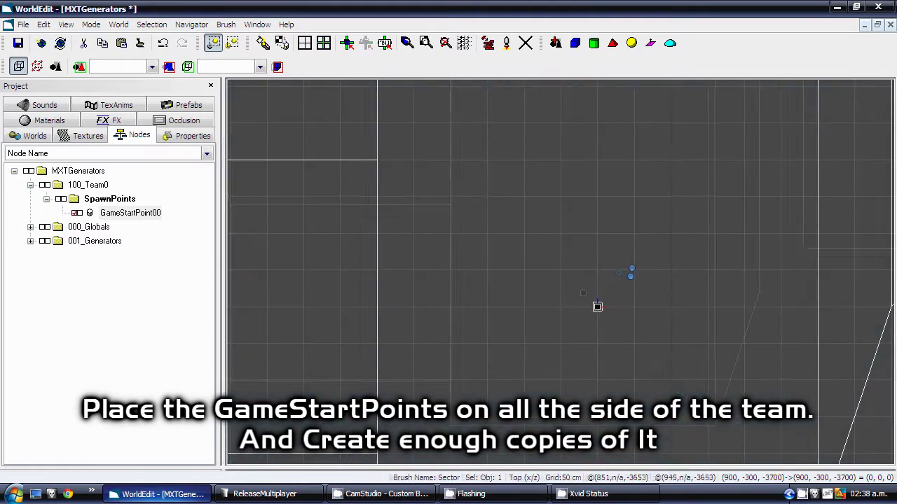
scroll(631, 272, "down", 4)
left_click_drag(608, 342, 614, 338)
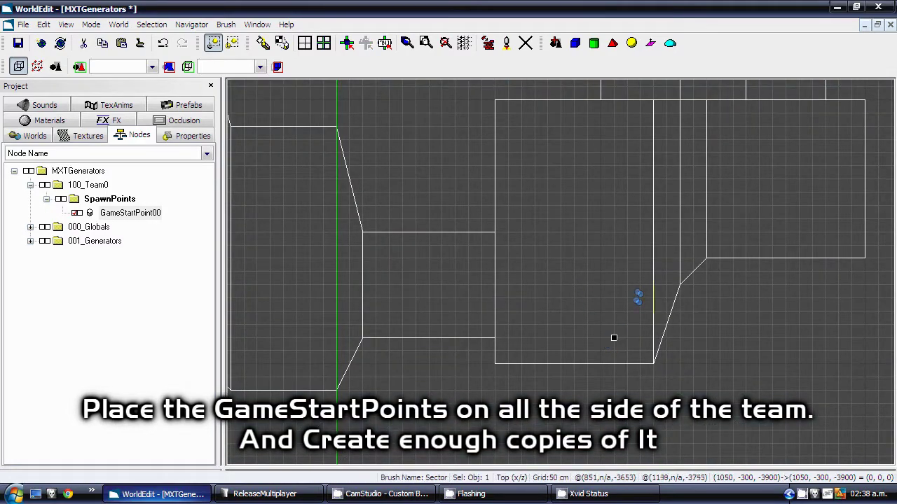
Copy the GameStartPoint and paste four duplicates in a row along z = -3900, spaced 100 units apart down to x = 650
scroll(550, 268, "down", 3)
middle_click_drag(511, 269, 616, 348)
mouse_move(567, 288)
middle_mouse_down()
mouse_move(557, 322)
mouse_move(652, 363)
mouse_move(538, 266)
middle_mouse_up()
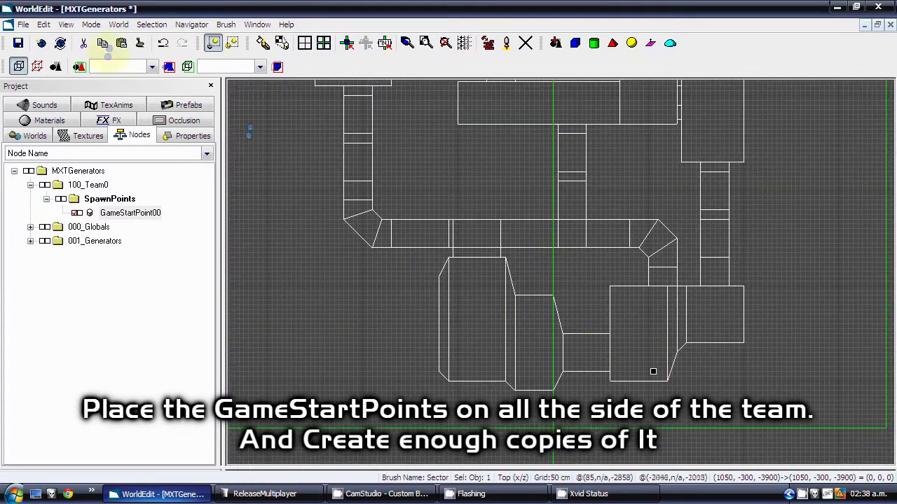
left_click(45, 25)
left_click(58, 51)
middle_click_drag(644, 367, 566, 304)
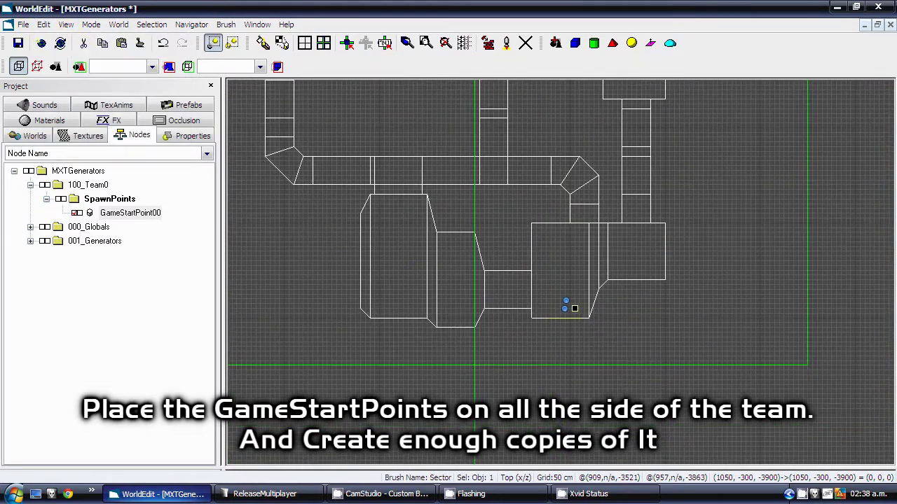
left_click(44, 25)
left_click(78, 74)
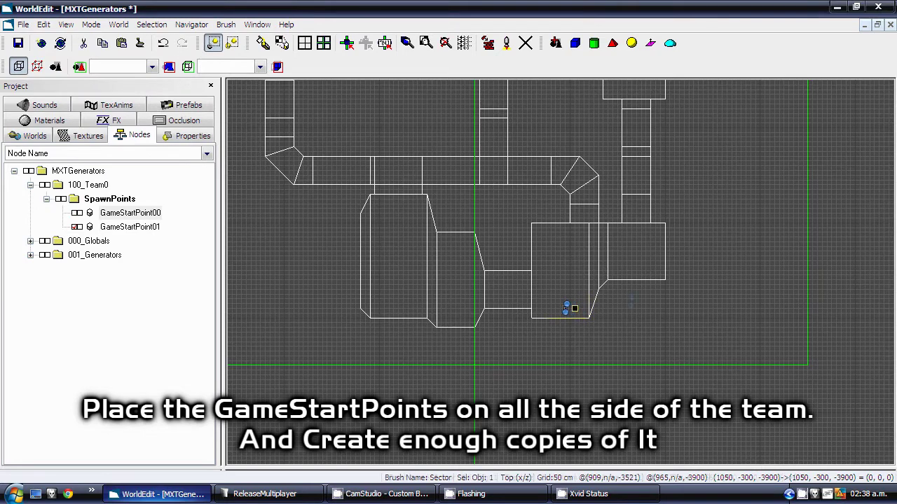
scroll(574, 308, "up", 4)
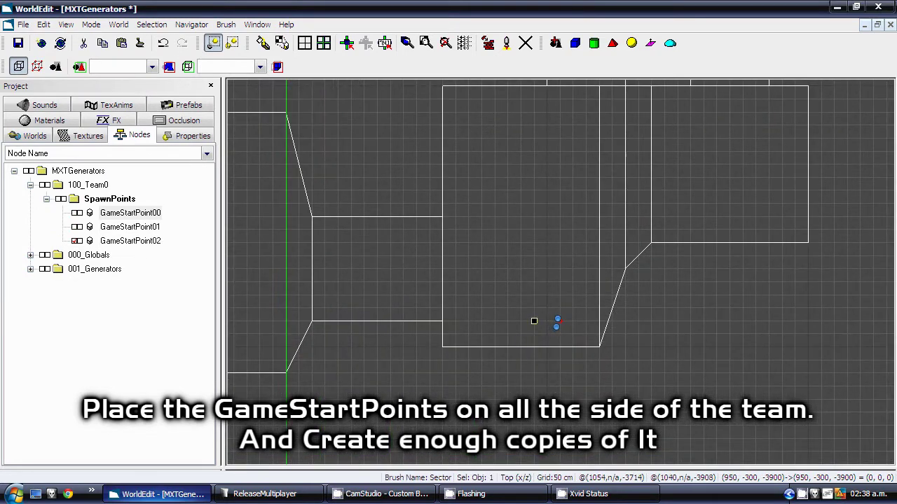
key("ctrl+v")
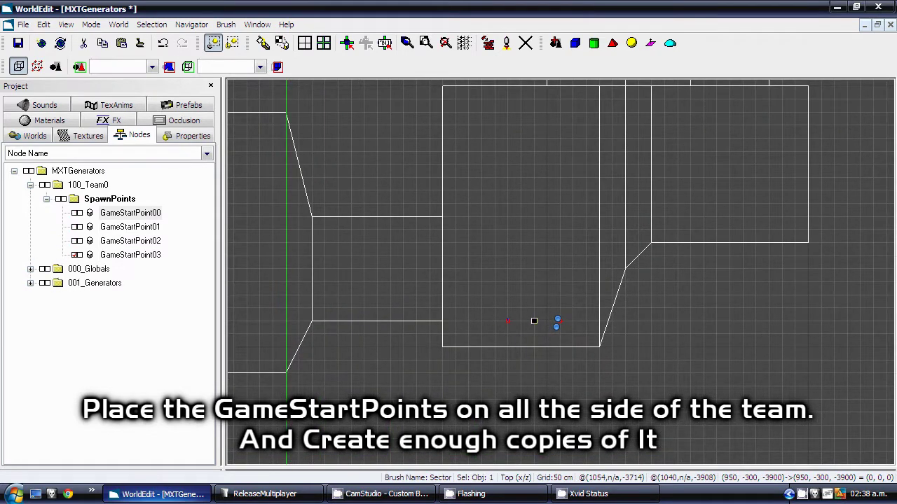
key("ctrl+v")
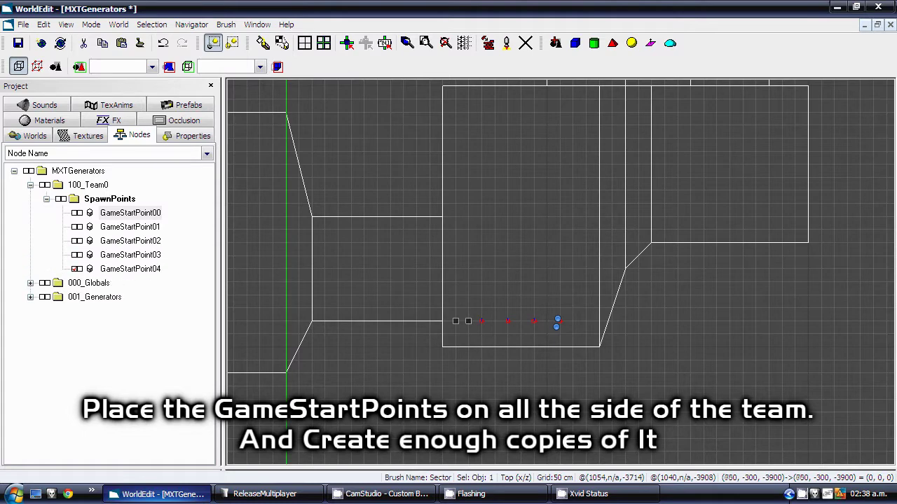
Inspect the row of GameStartPoints in the perspective view and save the map
key("p")
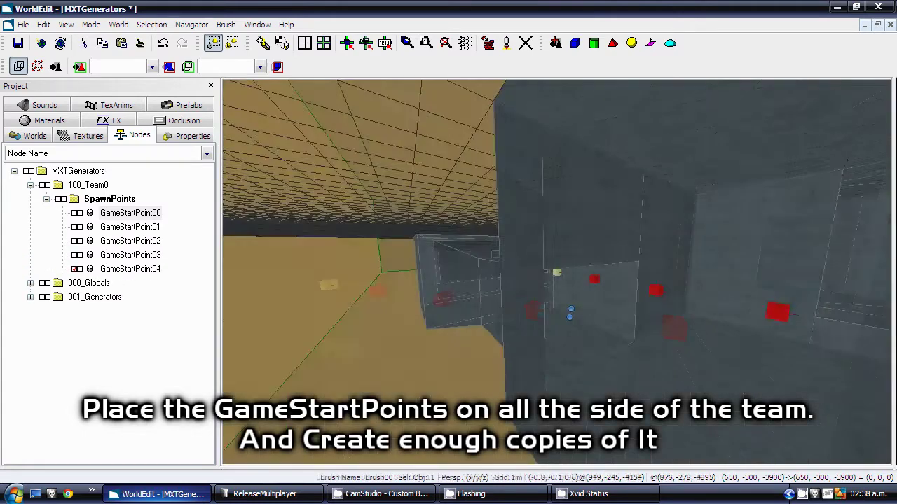
right_click_drag(569, 312, 536, 314)
left_click(17, 42)
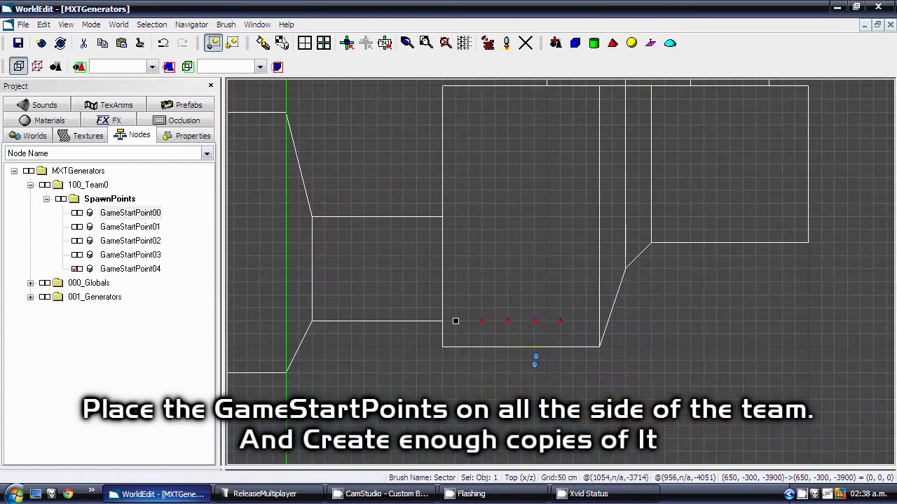
Create a CTFFlagBase object in the 100_Team0 container
right_click_drag(539, 318, 677, 370)
scroll(607, 361, "down", 3)
right_click_drag(606, 358, 604, 362)
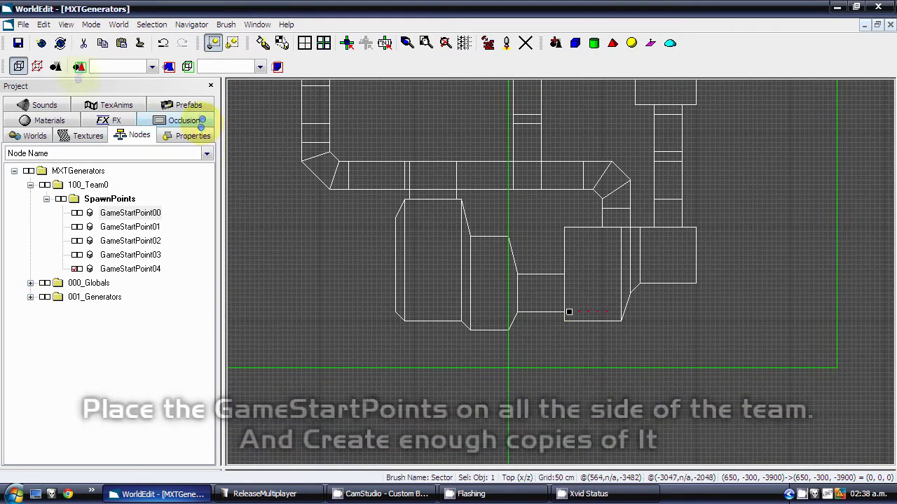
left_click(556, 43)
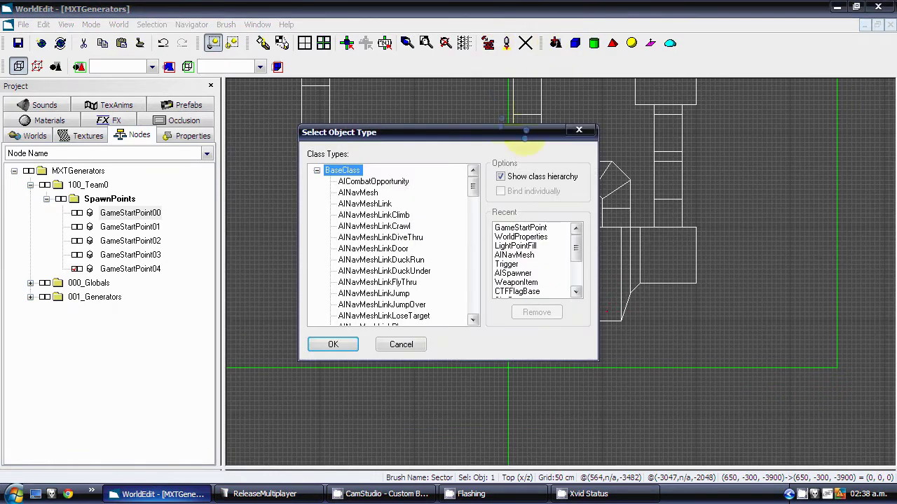
left_click(579, 129)
left_click(89, 185)
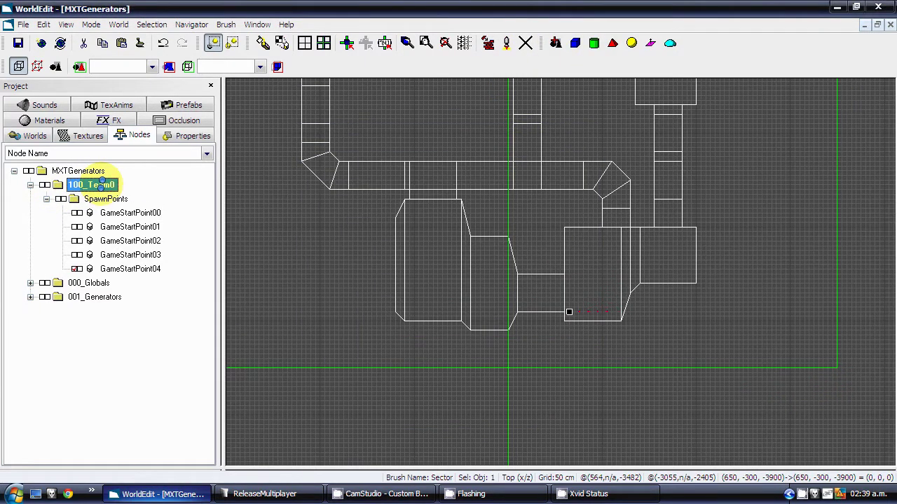
left_click(555, 43)
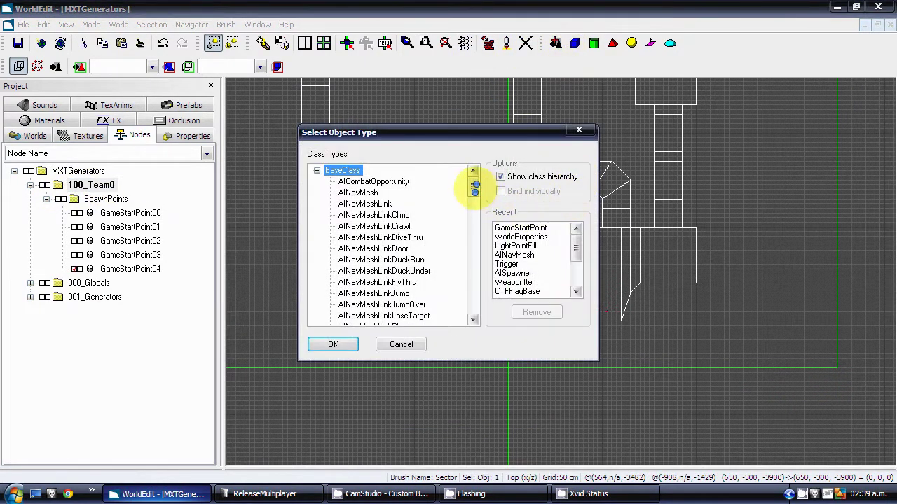
left_click_drag(475, 188, 474, 214)
left_click(372, 294)
left_click(342, 345)
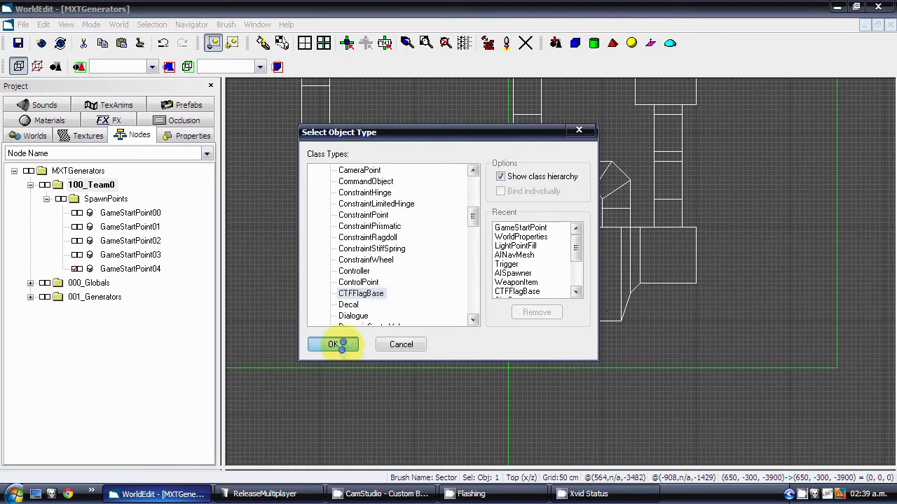
Place the CTFFlagBase in the short corridor west of the spawn room at (350, -500, -3750)
scroll(472, 283, "down", 3)
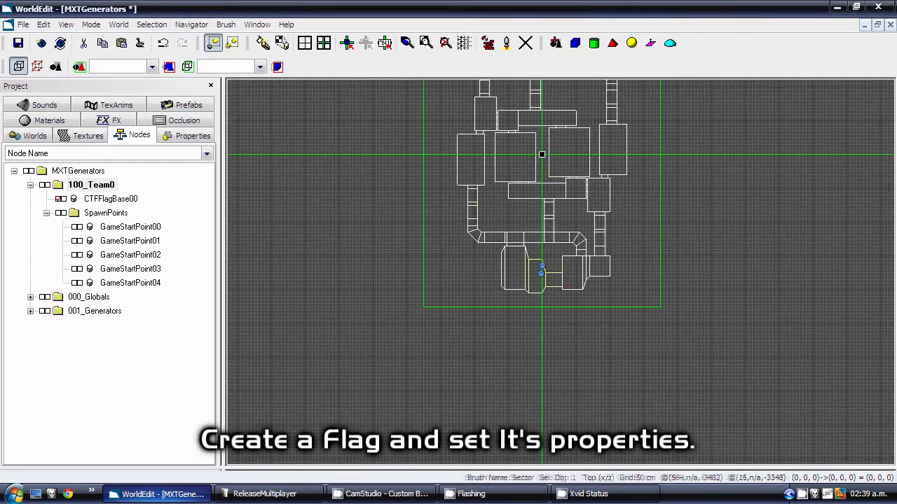
left_click_drag(553, 281, 577, 268)
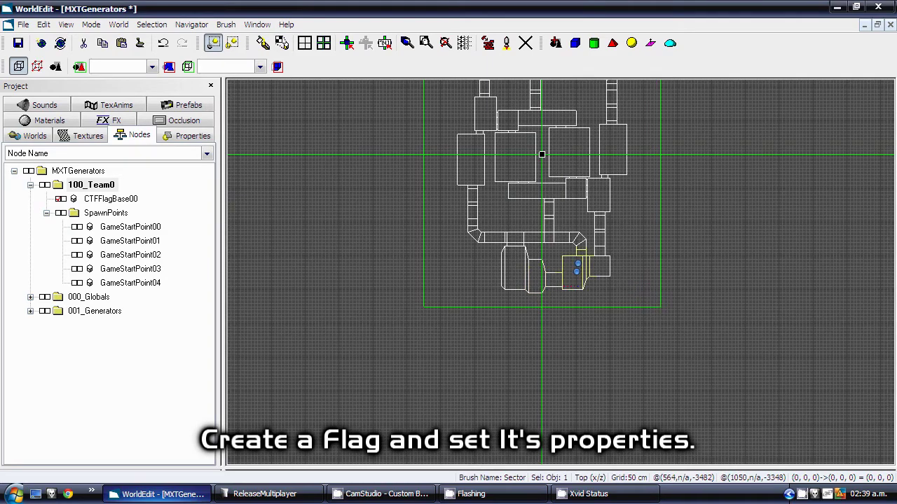
left_click(583, 272)
scroll(581, 274, "up", 5)
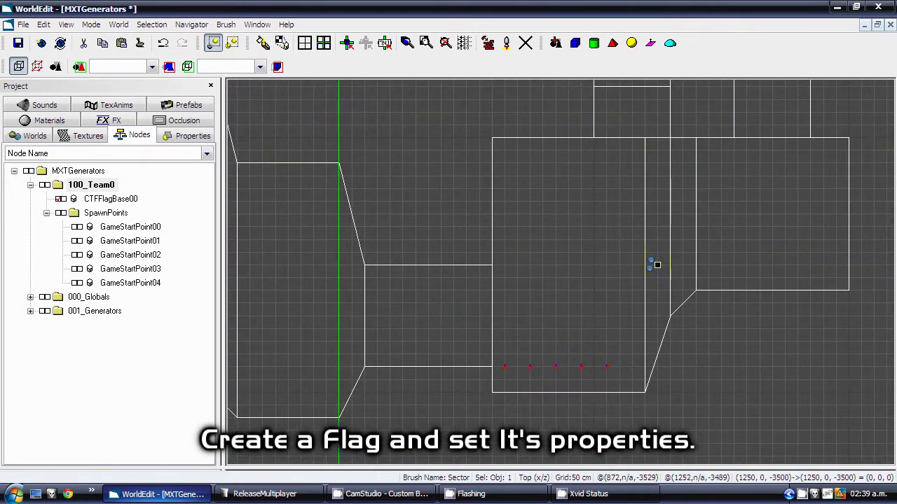
left_click(425, 327)
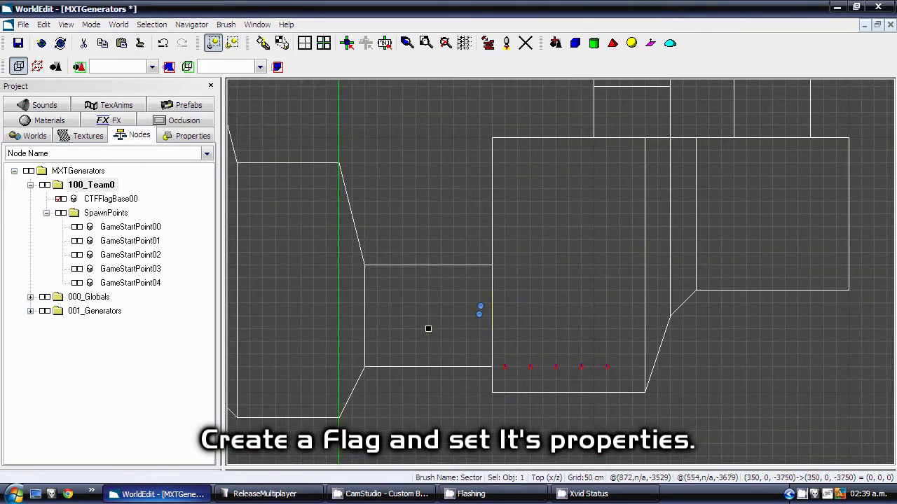
key("Tab")
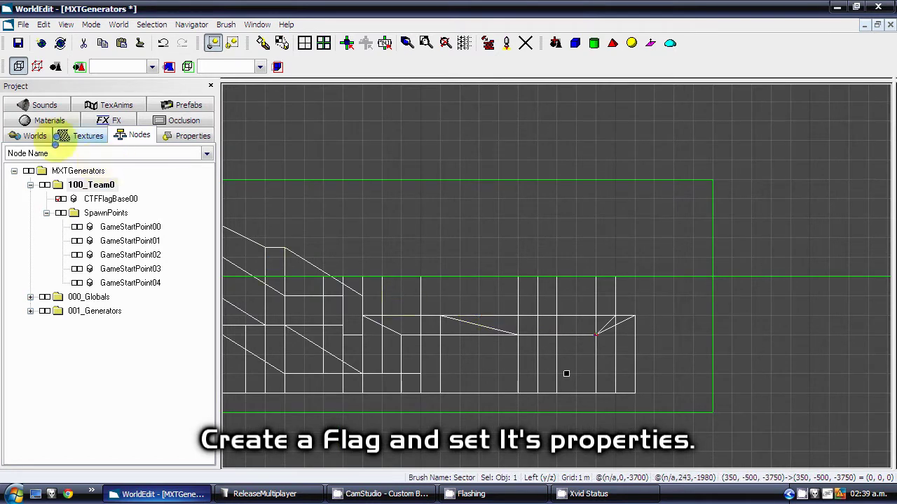
Set the CTFFlagBase's FlagBase property to Default and its Team to Team0
left_click(190, 133)
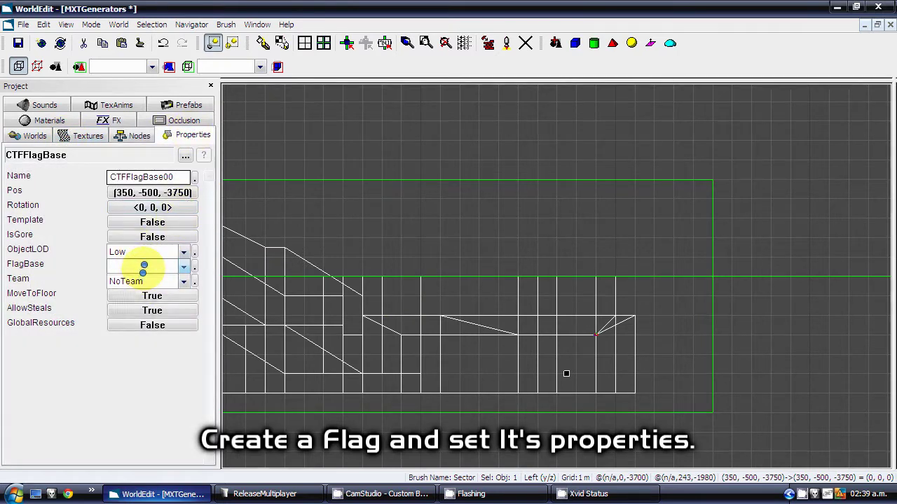
left_click(145, 267)
left_click(140, 290)
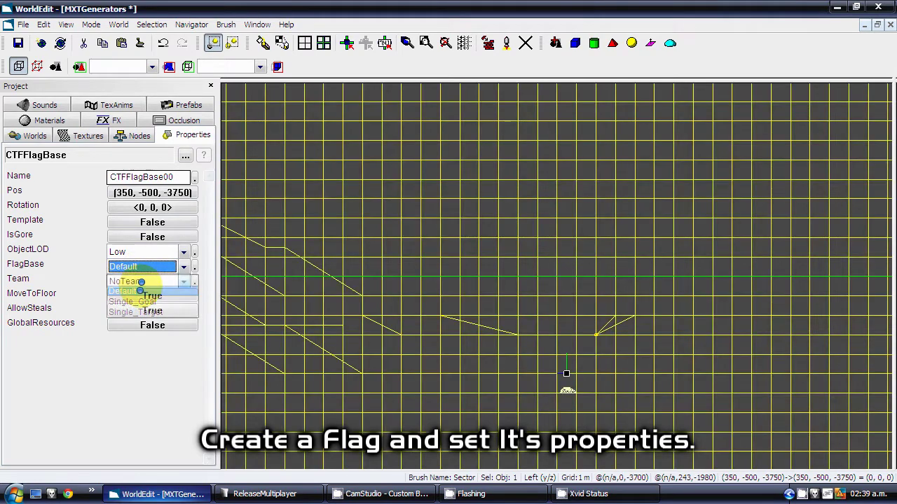
left_click(142, 281)
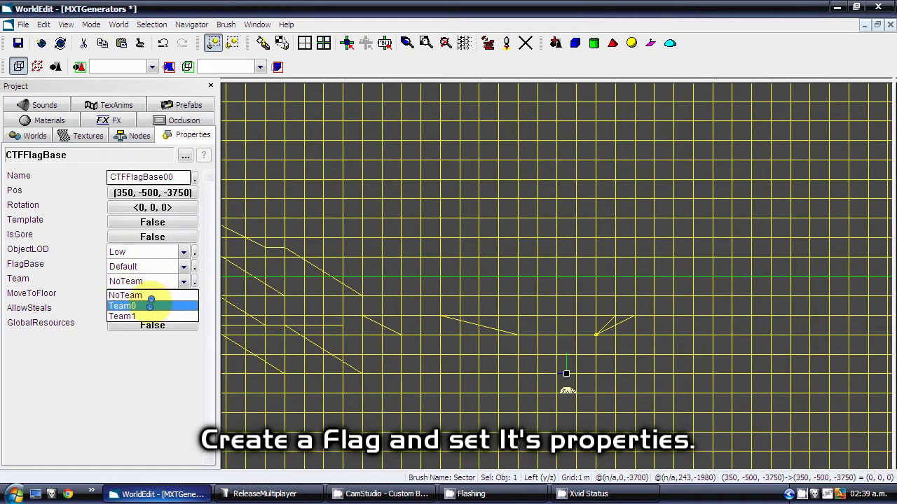
left_click(150, 306)
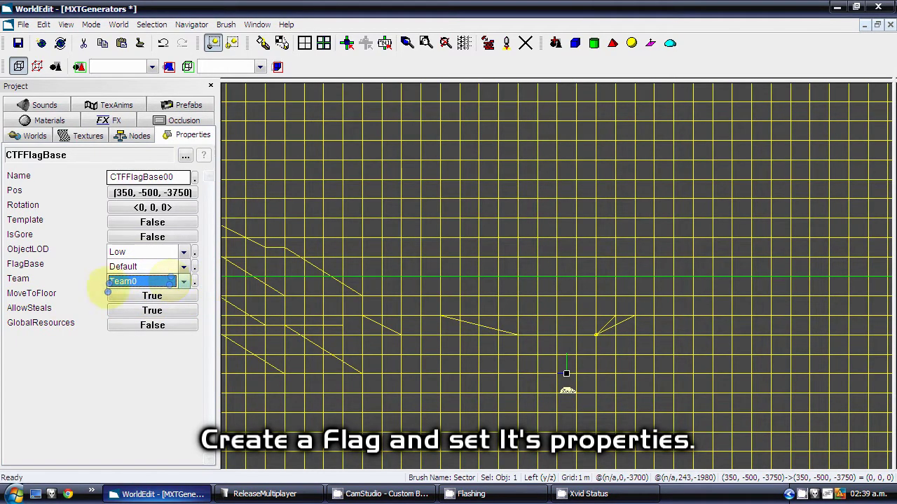
Copy three GameStartPoints from the spawn room's row and paste them along z = -4050, from x = -300 to -100
scroll(480, 326, "down", 2)
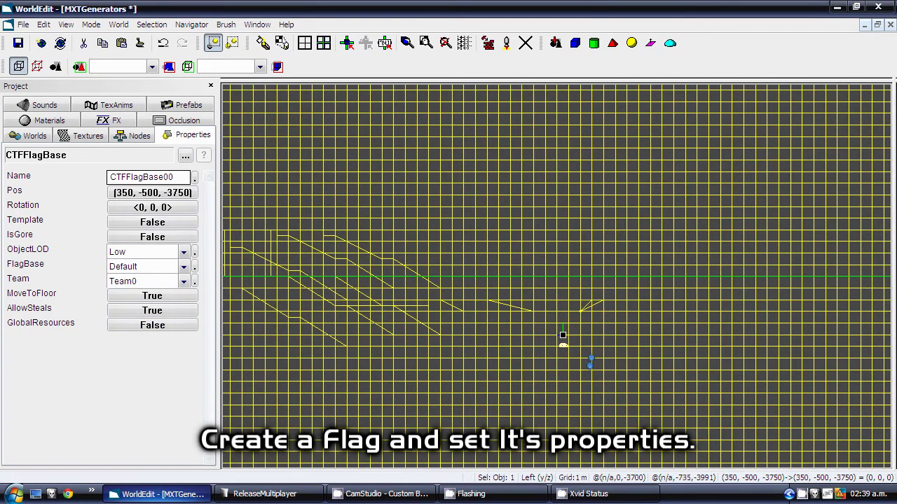
key("p")
key("shift+v")
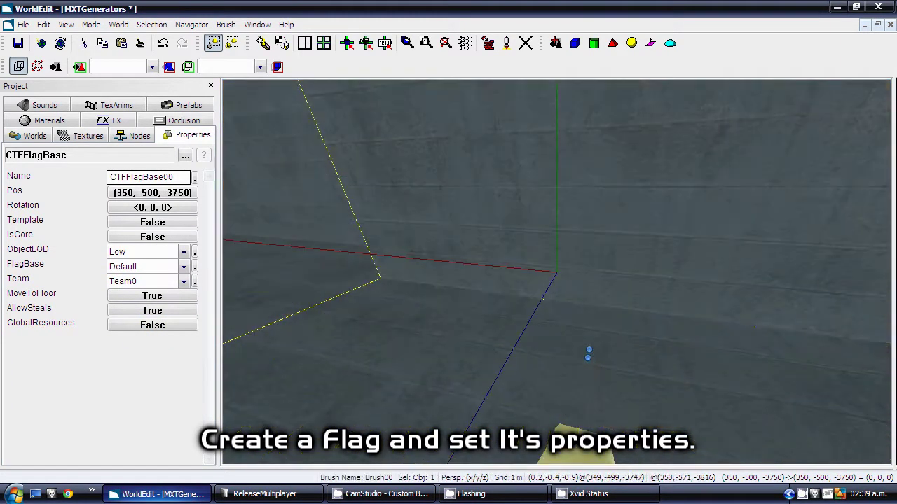
mouse_move(589, 354)
middle_mouse_down()
mouse_move(586, 363)
mouse_move(606, 356)
mouse_move(584, 358)
mouse_move(603, 356)
mouse_move(594, 355)
middle_mouse_up()
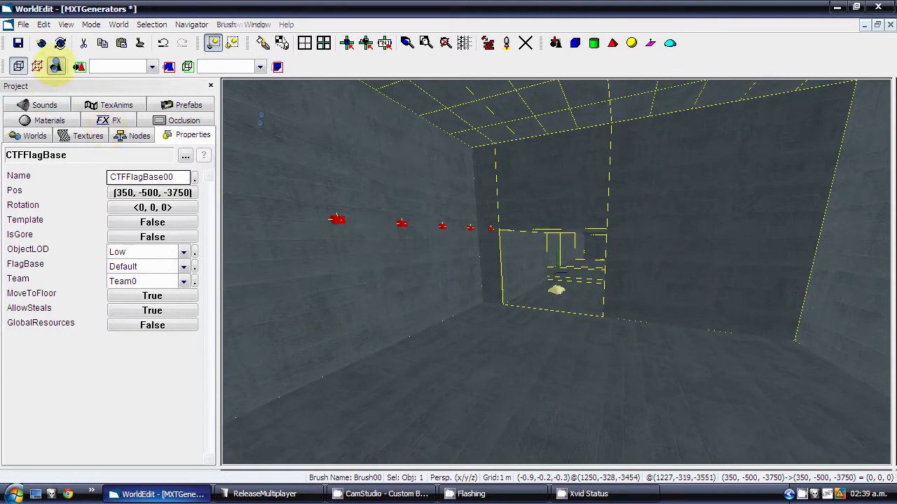
left_click(57, 65)
left_click_drag(452, 206, 294, 297)
key("t")
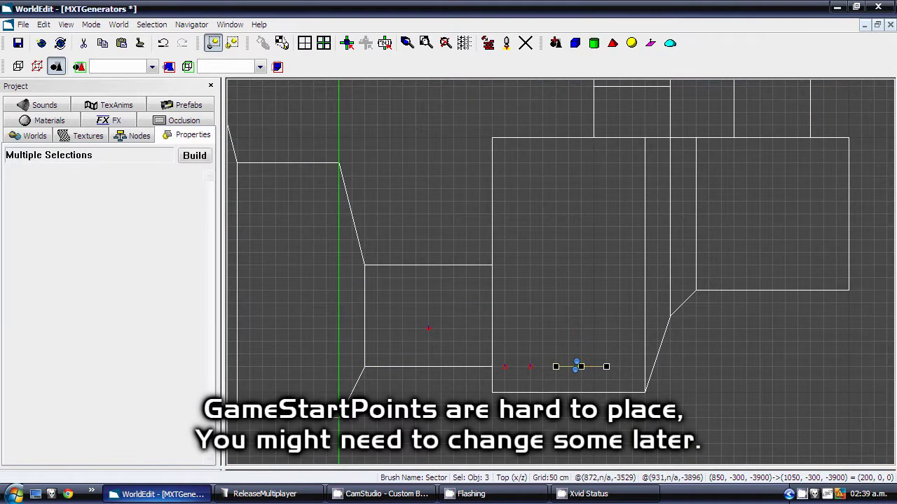
left_click_drag(355, 370, 288, 400)
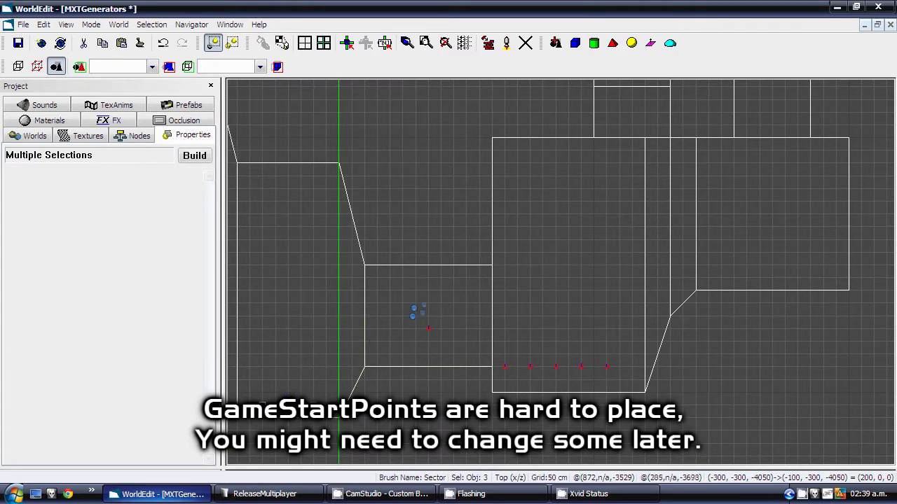
Paste two more GameStartPoint trios: x = -1000 to -800 along z = -3900, and x = 1650 to 1850 along z = -3500
key("Tab")
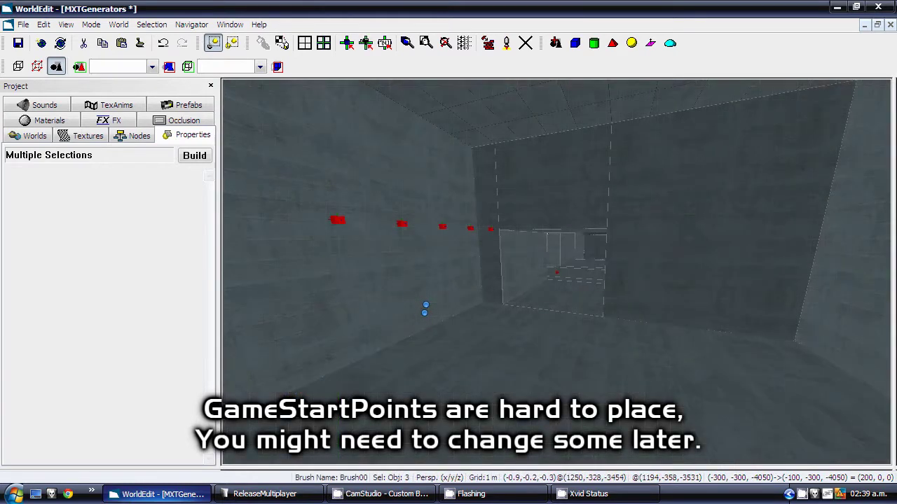
middle_click_drag(425, 308, 580, 335)
key("t")
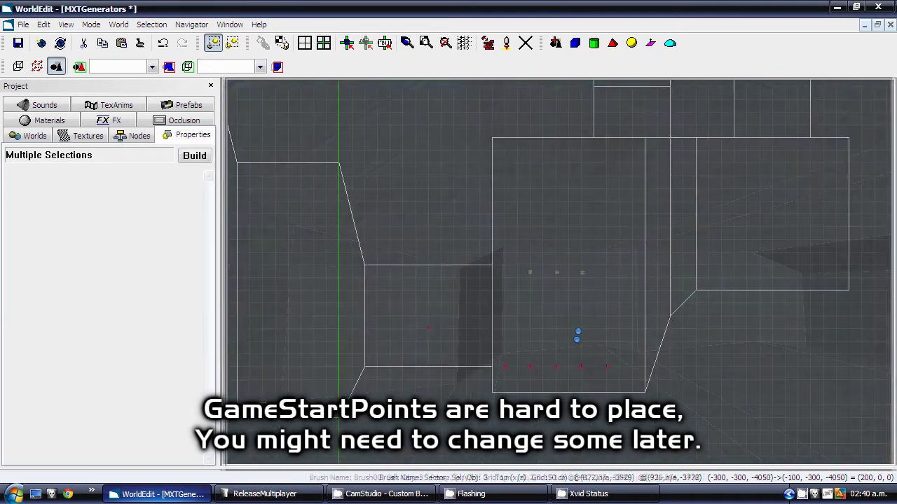
scroll(576, 336, "down", 3)
middle_click_drag(461, 309, 588, 374)
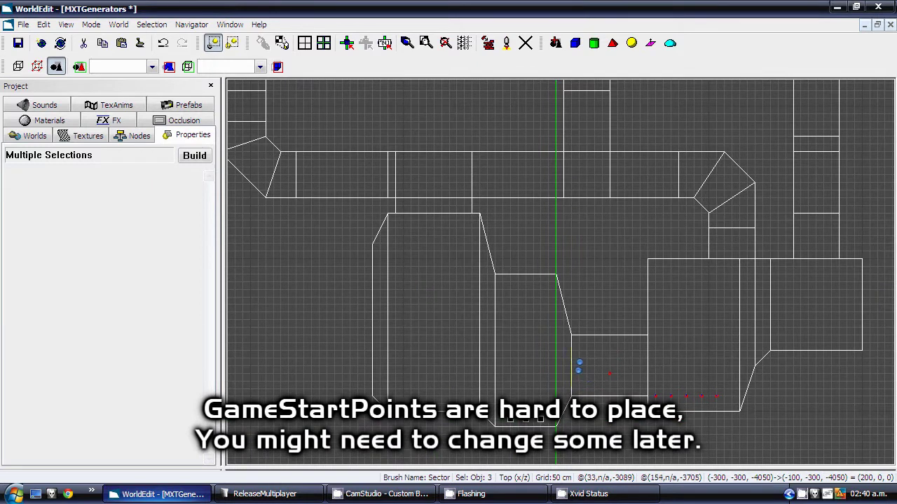
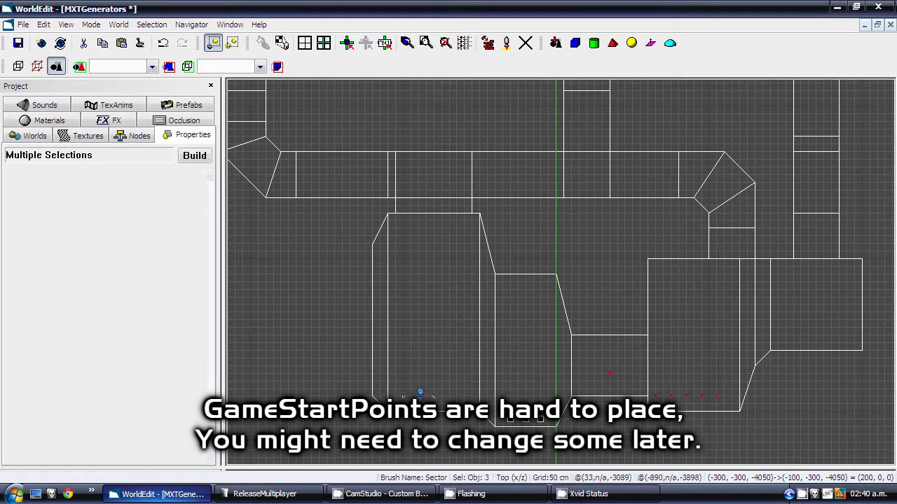
key("ctrl+v")
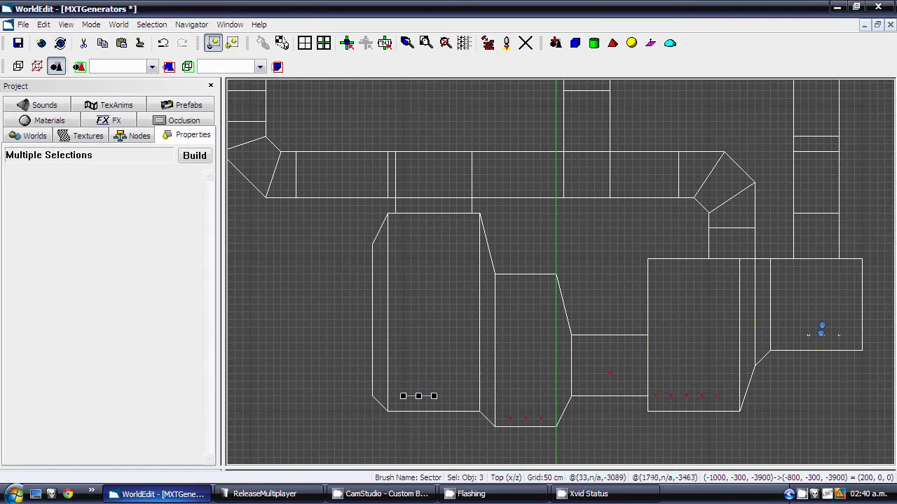
key("ctrl+v")
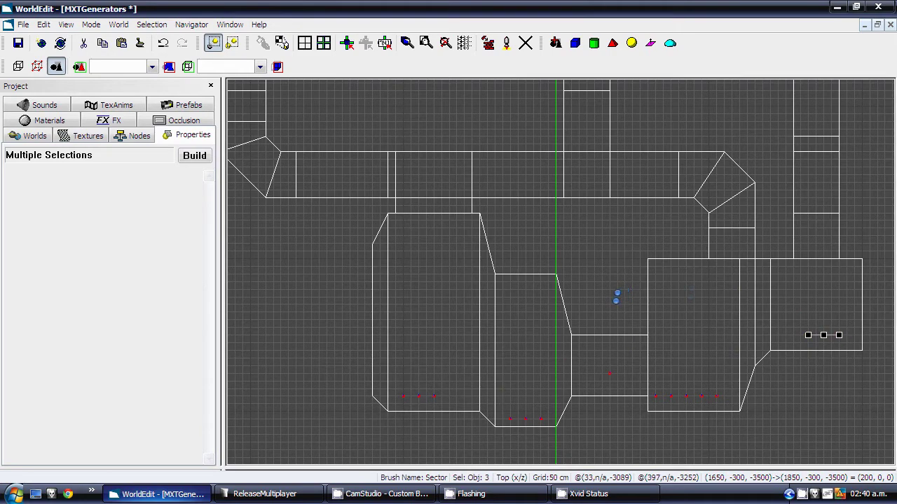
Place a further trio of GameStartPoints at the north side of the spawn room, along z = -3100 from x = 650 to 850
scroll(616, 297, "down", 6)
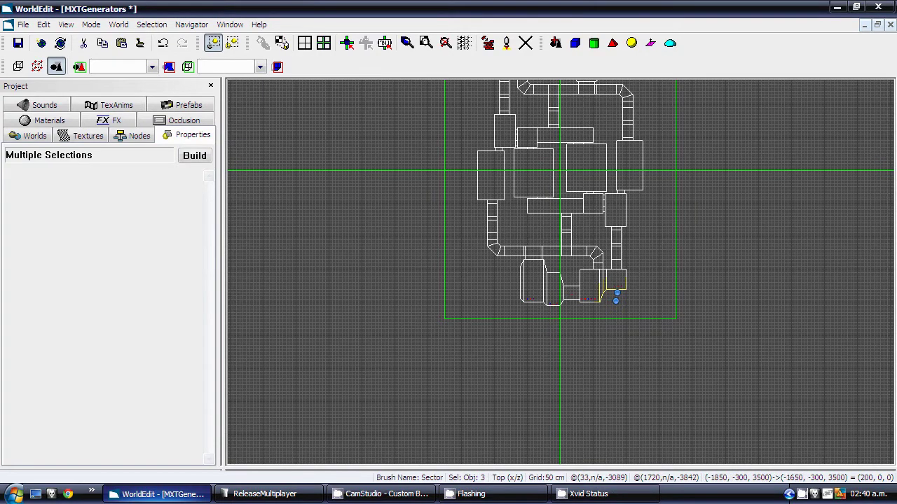
middle_click_drag(585, 207, 584, 327)
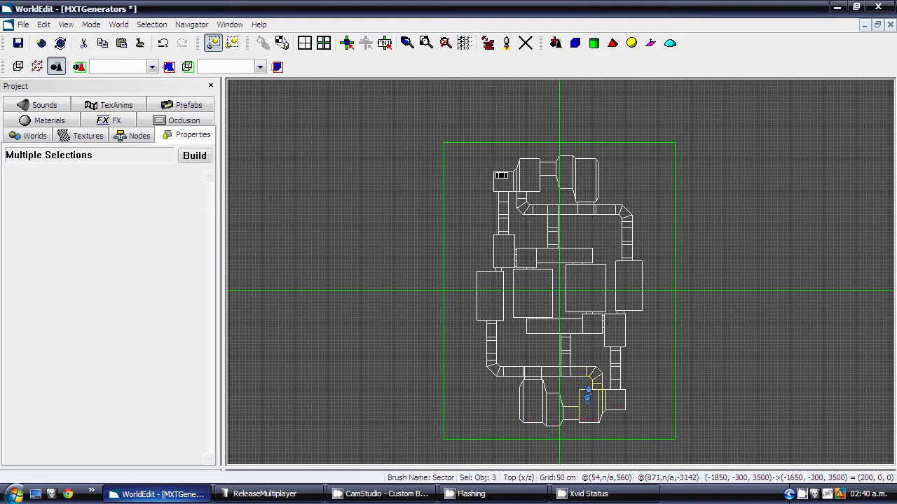
scroll(588, 394, "up", 5)
middle_click_drag(582, 392, 476, 139)
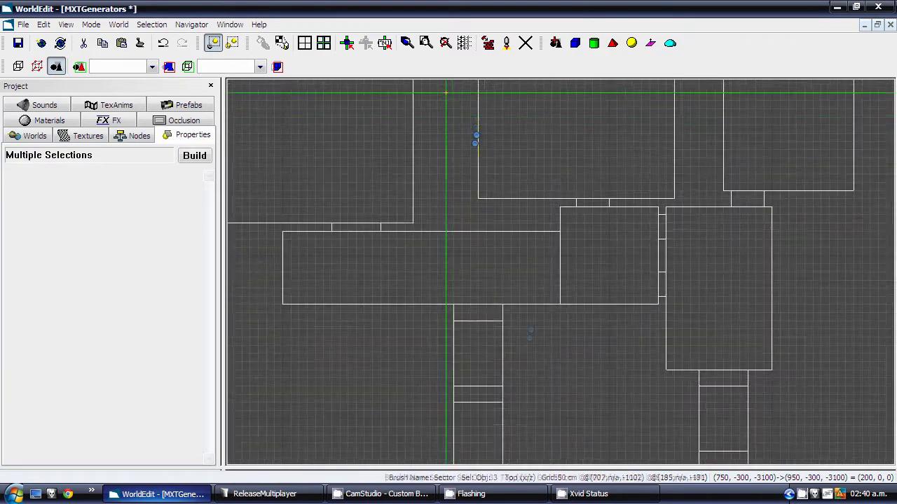
scroll(530, 335, "up", 1)
middle_click_drag(524, 339, 608, 129)
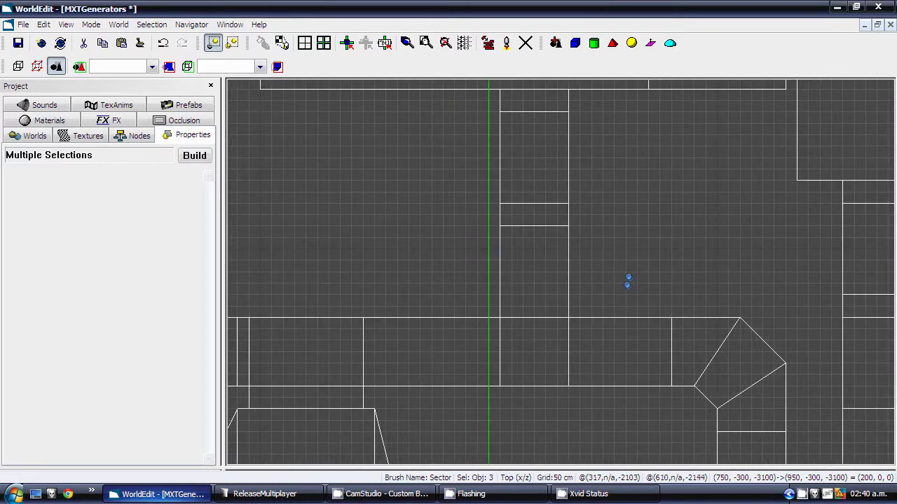
key("f")
scroll(619, 271, "down", 5)
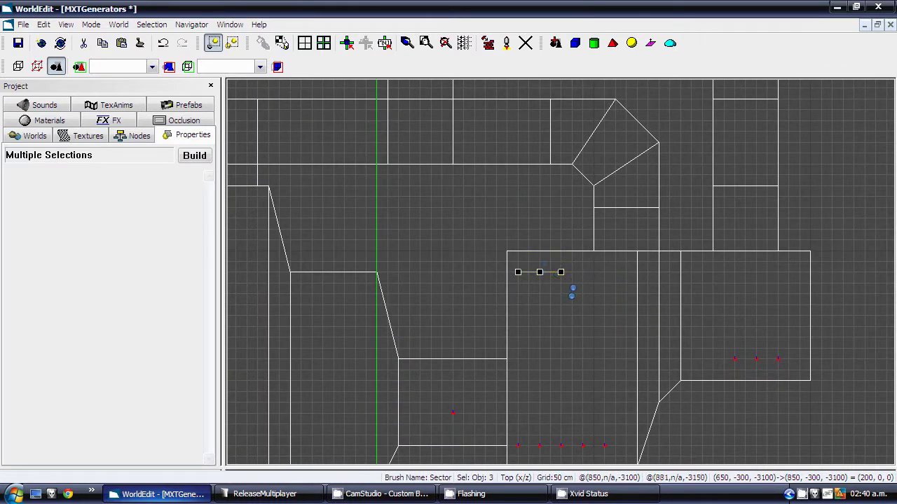
scroll(583, 316, "down", 2)
middle_click_drag(575, 331, 544, 283)
Check the placed GameStartPoints in the perspective view and save the map
key("p")
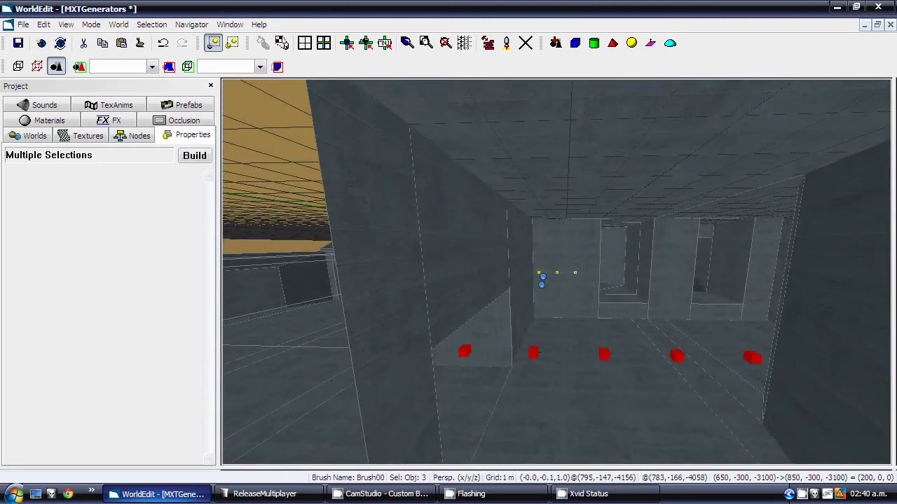
key("t")
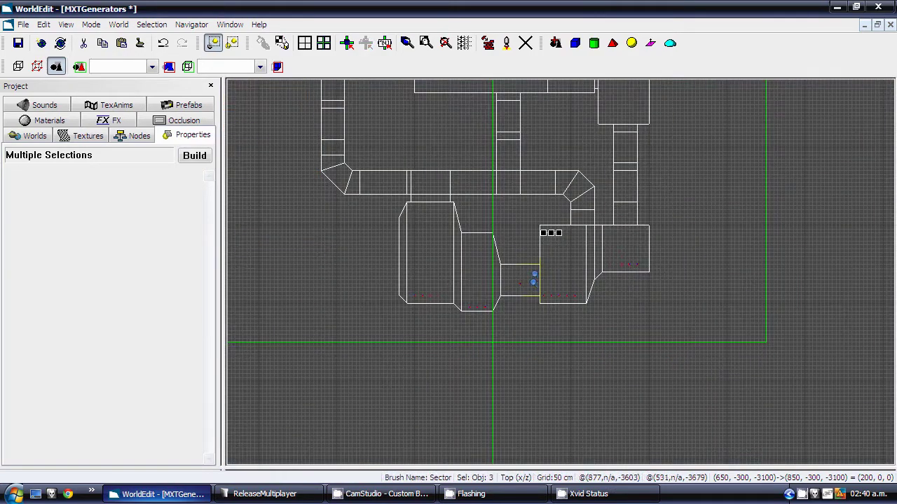
middle_click_drag(499, 243, 518, 429)
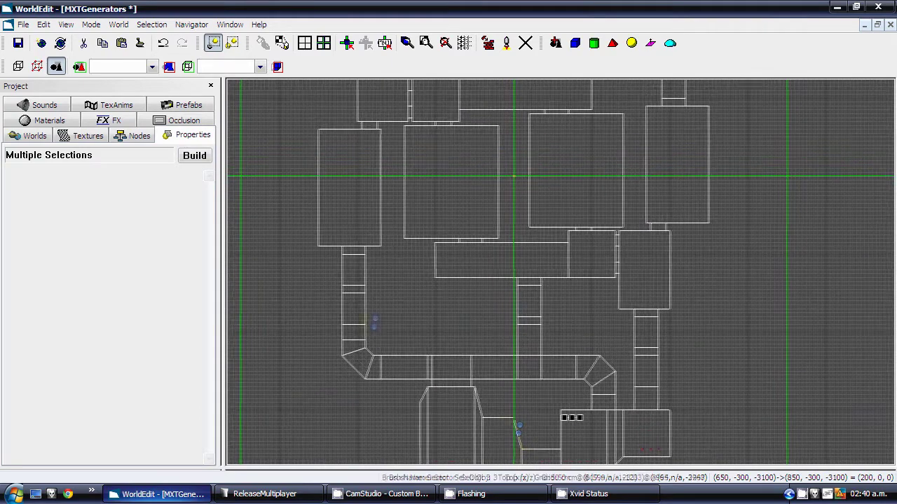
left_click(19, 42)
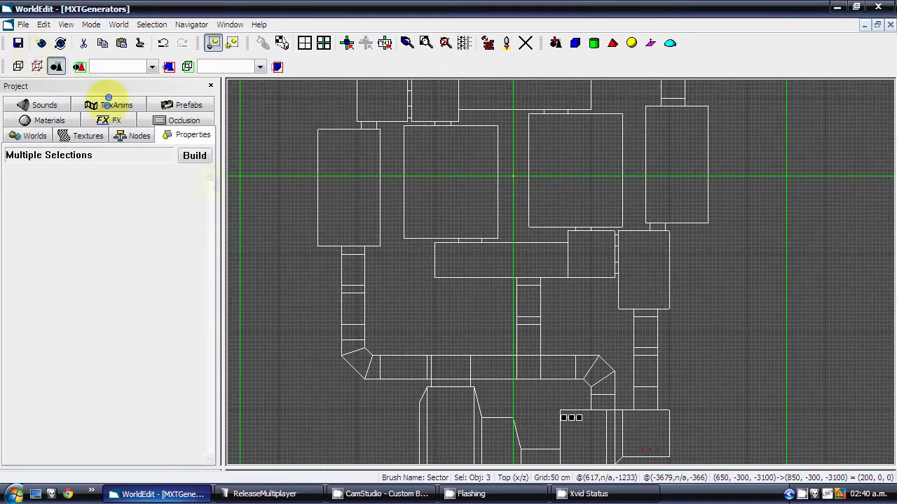
middle_click_drag(561, 272, 546, 179)
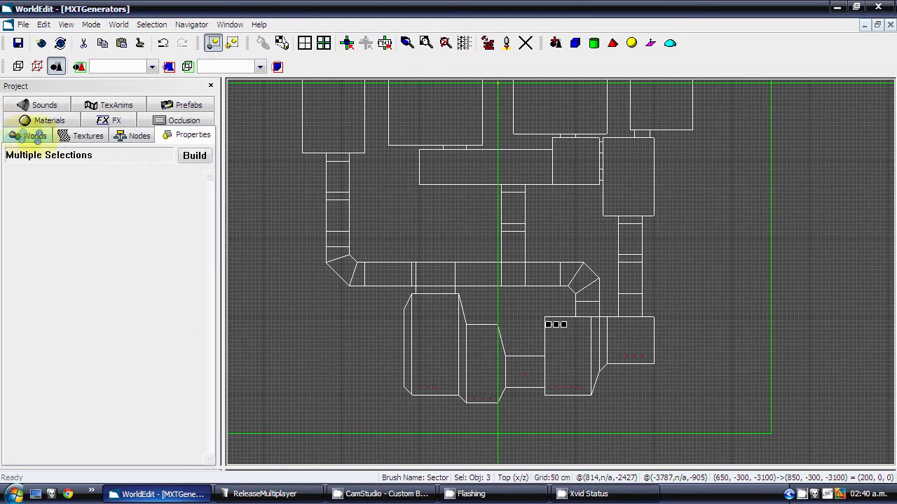
Make SpawnPoints the active container and remove GameStartPoint05 through GameStartPoint16, which sit directly under 100_Team0
left_click(139, 135)
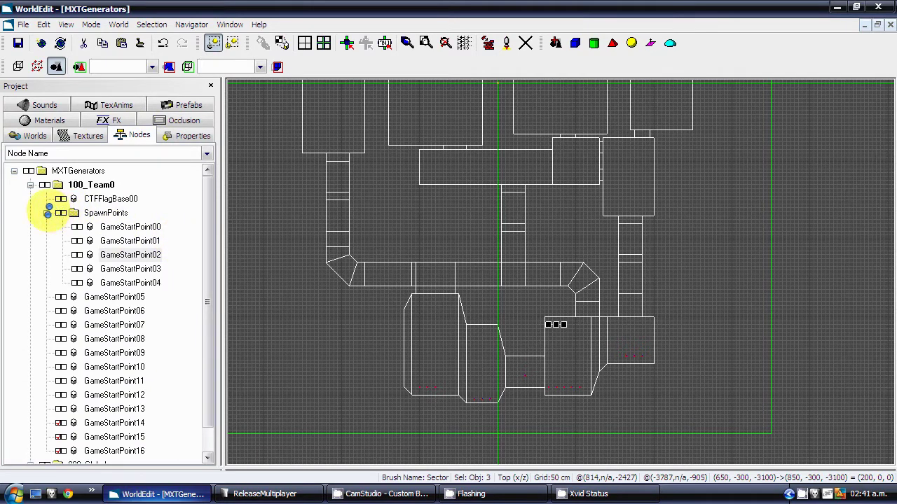
left_click(48, 213)
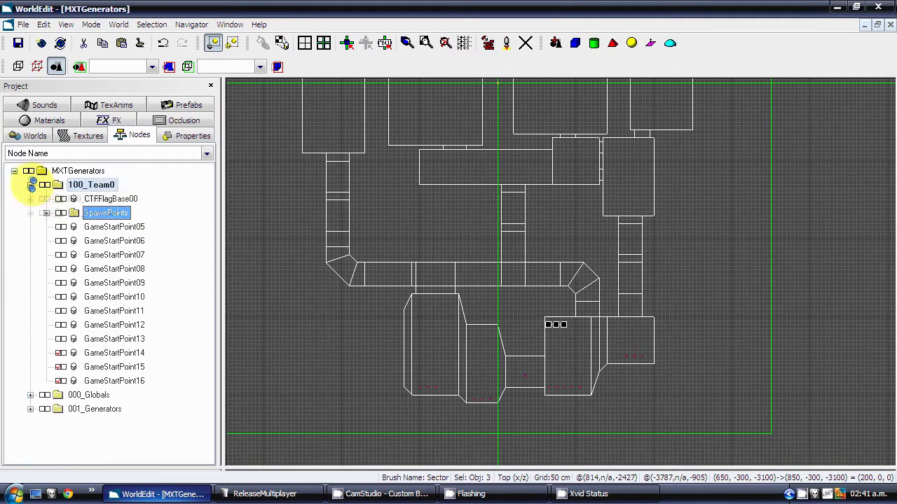
left_click(30, 185)
left_click(30, 185)
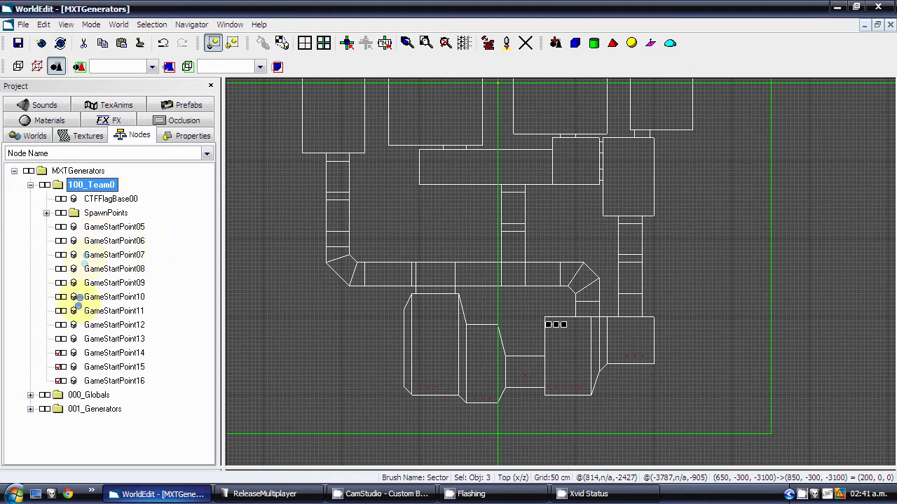
left_click(60, 339)
left_click(60, 325)
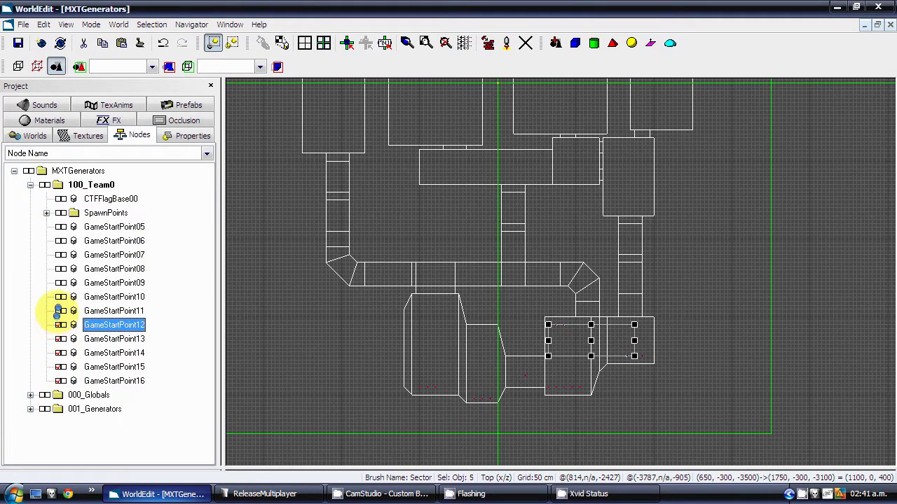
left_click(61, 311)
left_click(60, 296)
left_click(60, 283)
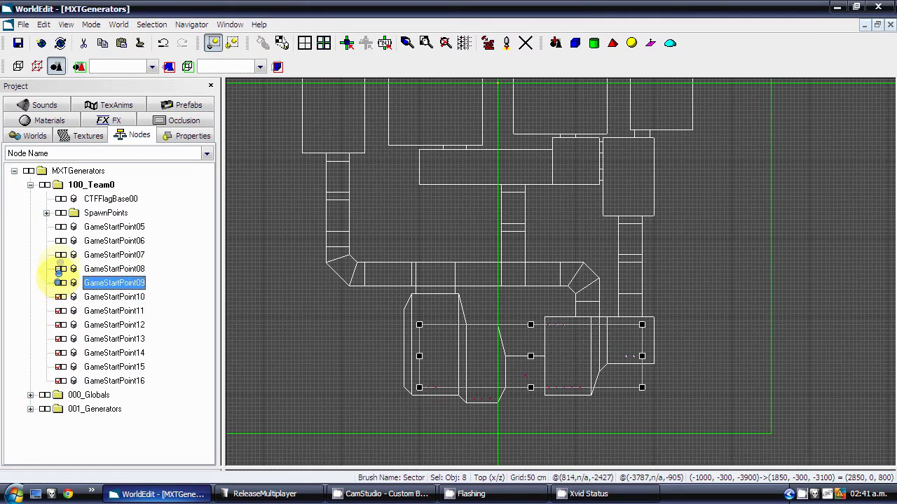
left_click(61, 268)
left_click(61, 254)
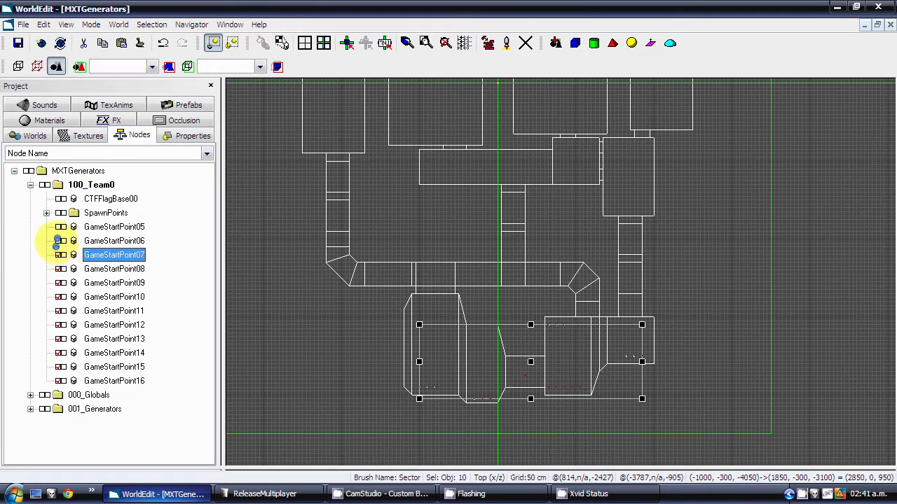
left_click(61, 240)
left_click(60, 227)
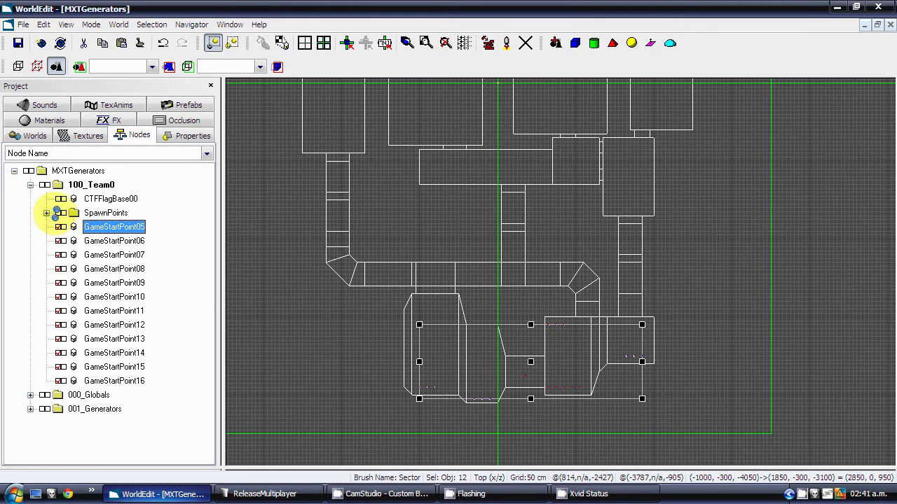
left_click(84, 211)
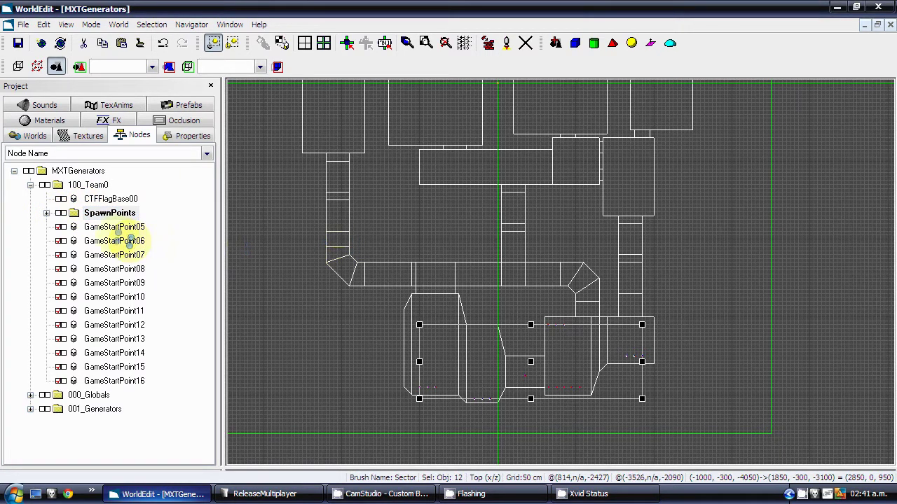
left_click(132, 227)
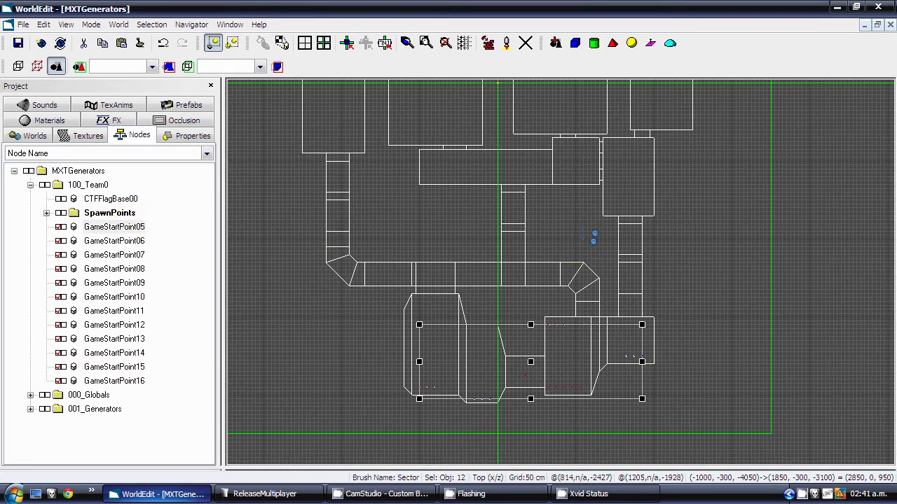
key("Delete")
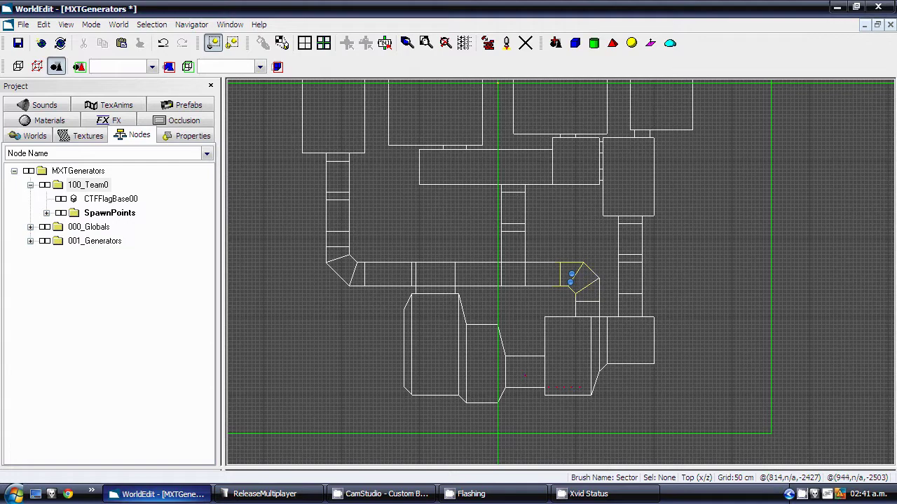
Paste the twelve removed GameStartPoints into the SpawnPoints container, check its contents, and clear the selection
key("ctrl+v")
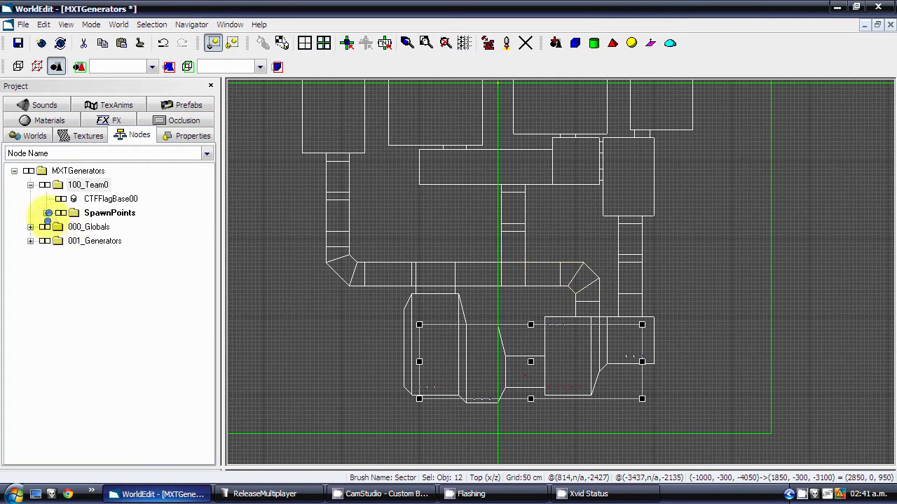
left_click(46, 213)
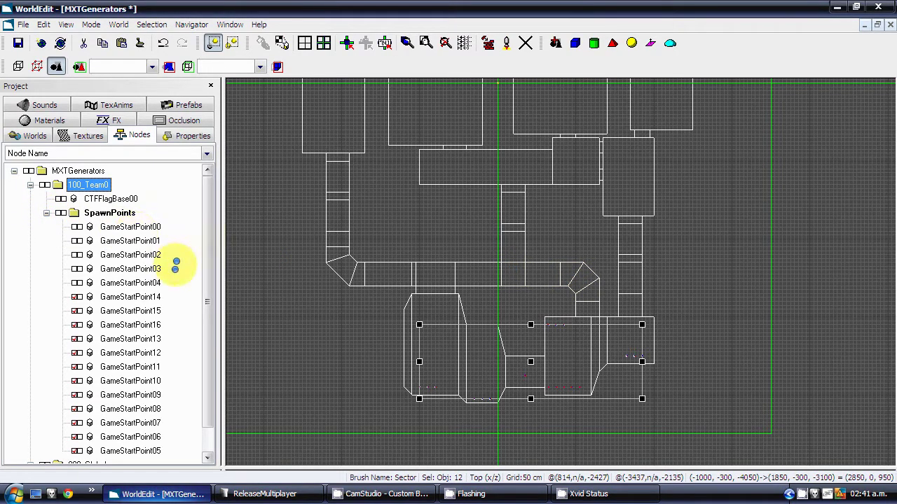
left_click_drag(208, 244, 213, 206)
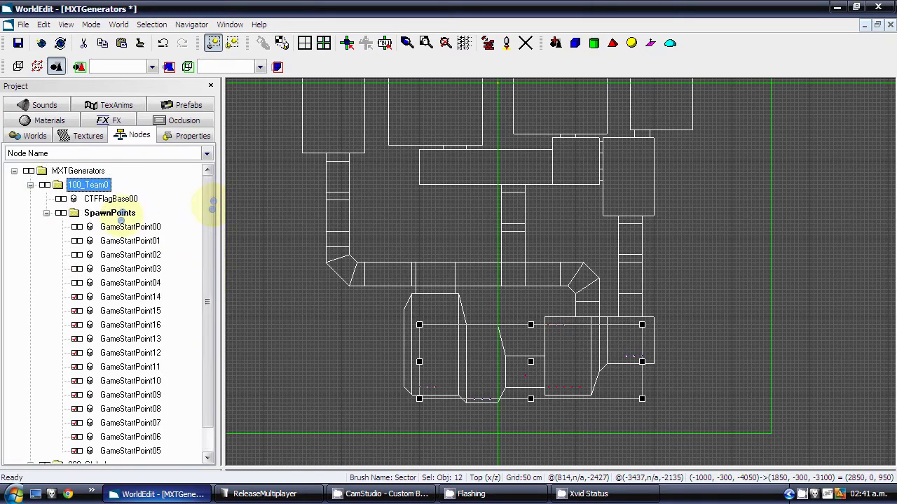
left_click(46, 213)
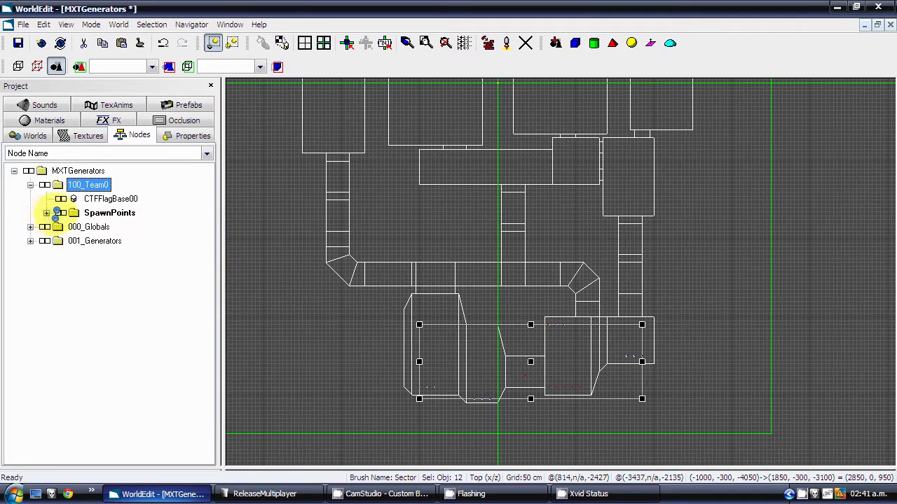
left_click(61, 213)
left_click(59, 213)
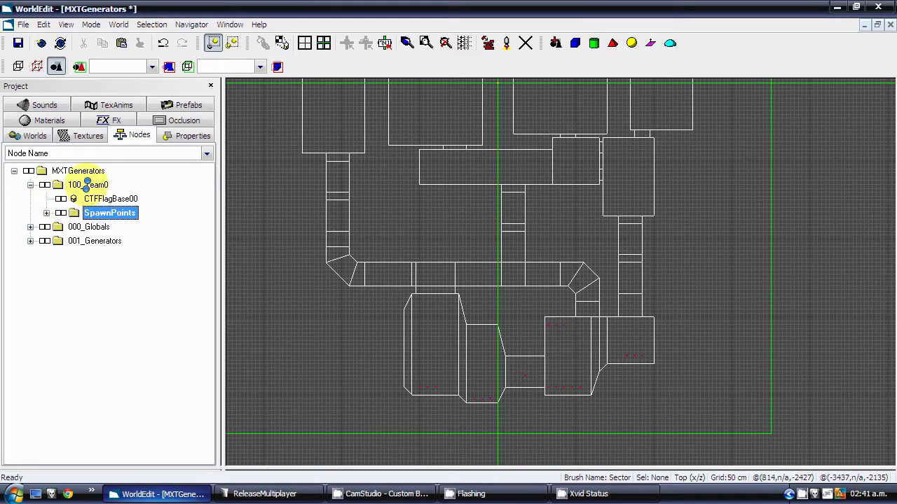
Make 100_Team0 the active container, copy and paste its contents, and rotate the copy 180° about the map's centre to the north base
left_click(88, 184)
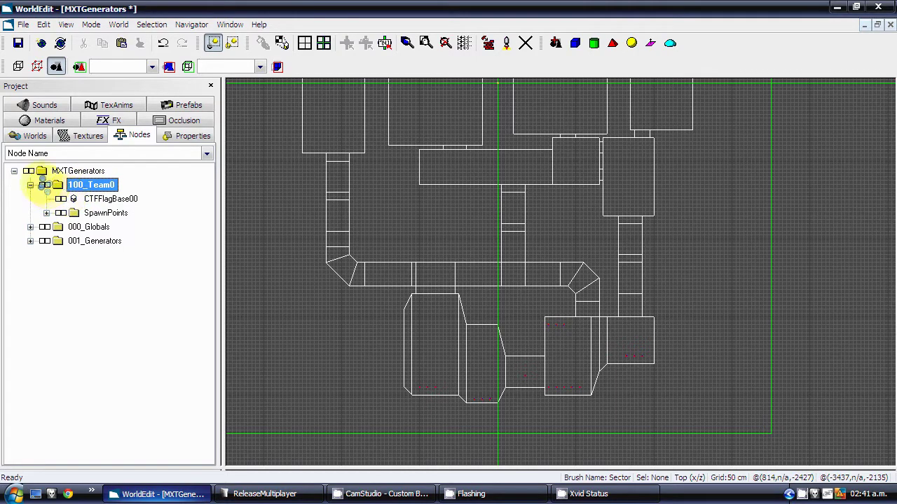
left_click(30, 184)
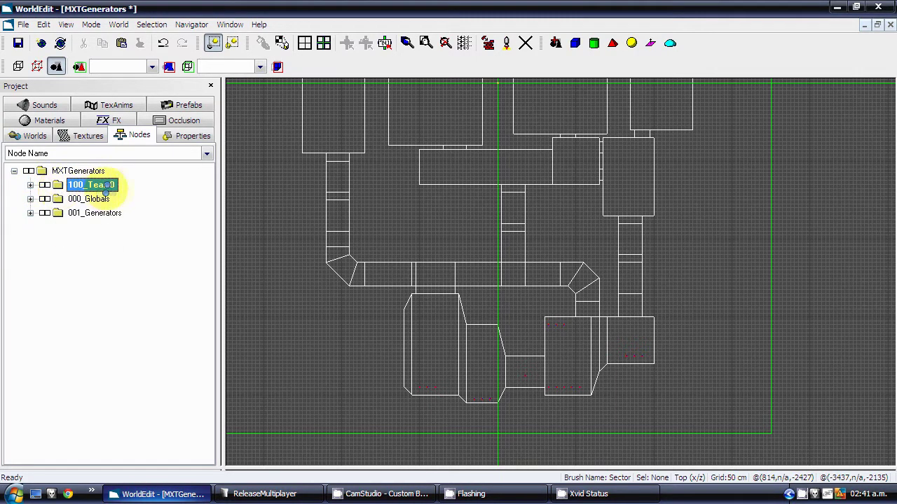
scroll(402, 206, "down", 3)
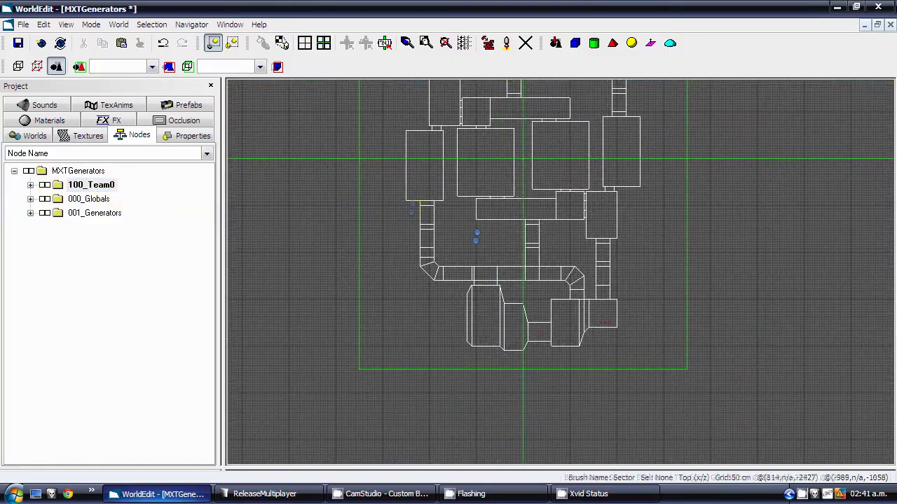
middle_click_drag(477, 238, 461, 324)
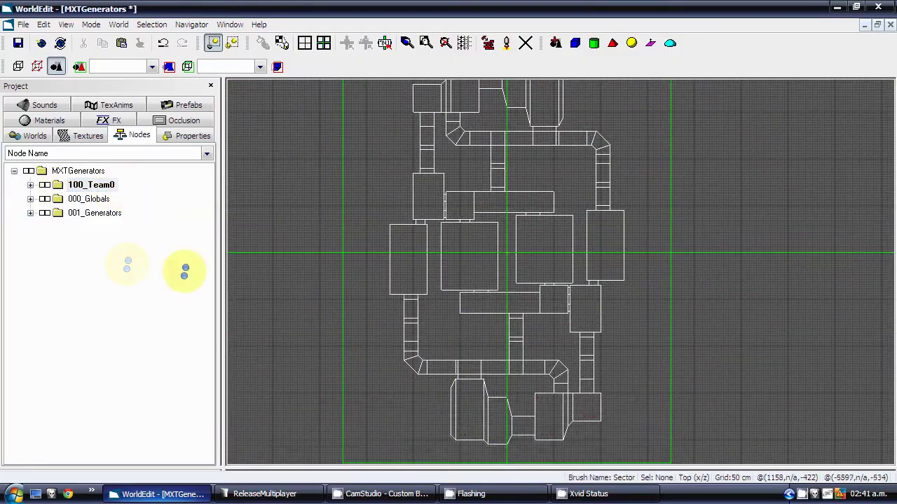
left_click(43, 185)
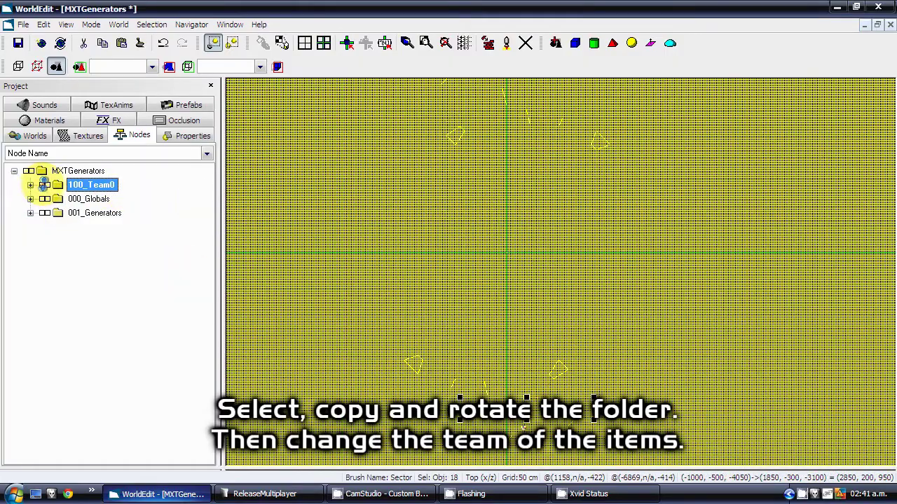
scroll(576, 340, "down", 2)
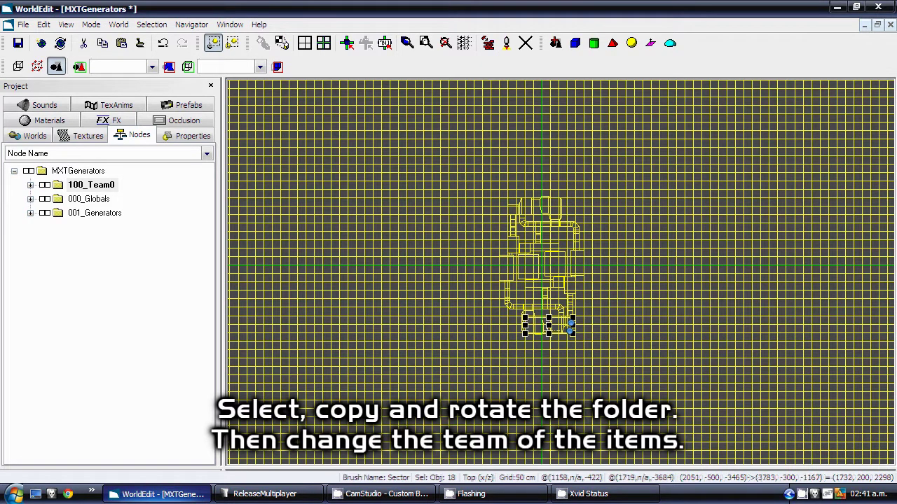
key("r")
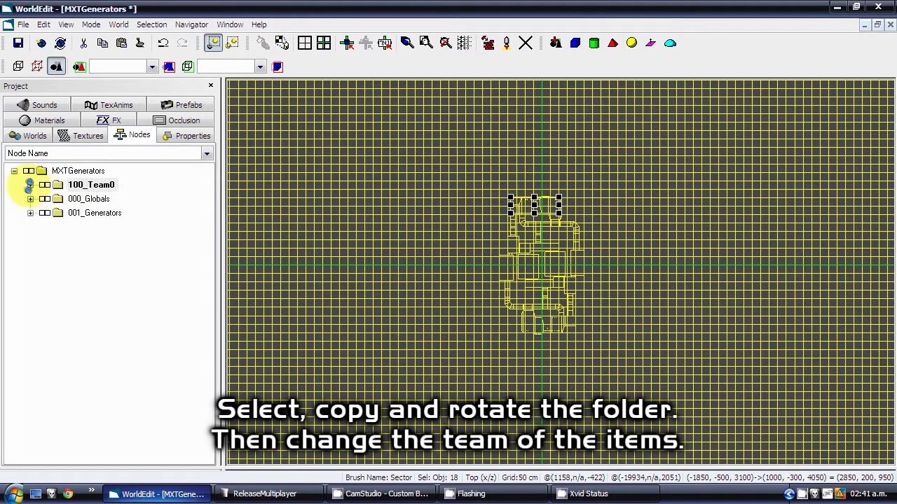
Move the copied 100_Team0 container directly under the MXTGenerators root, rename it 101_Team1, and make it the active container
left_click(31, 185)
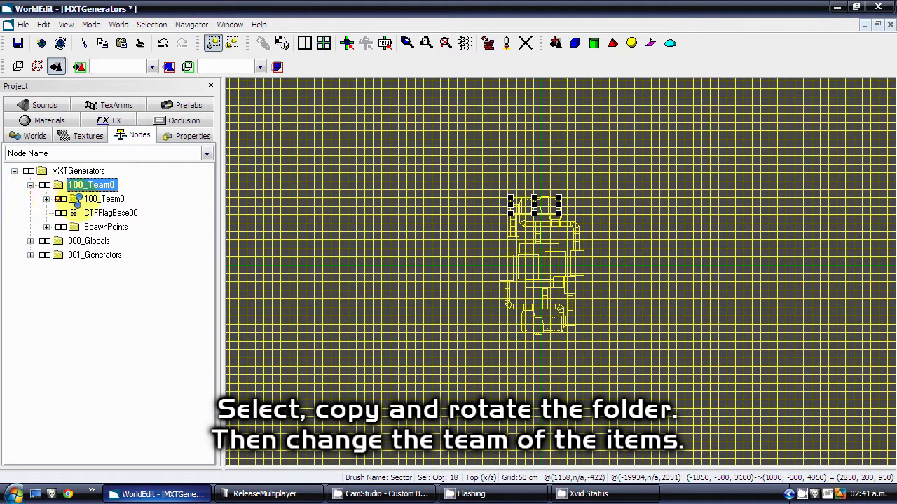
left_click_drag(78, 199, 81, 164)
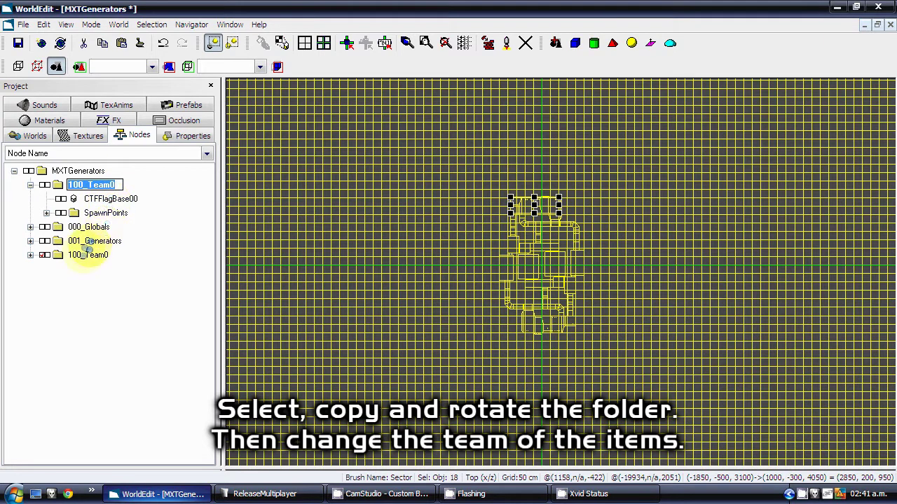
left_click(80, 255)
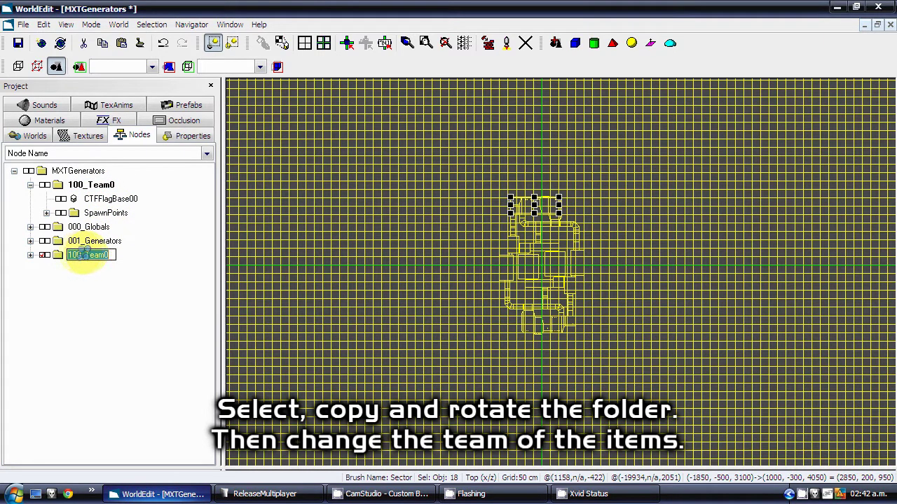
left_click(81, 255)
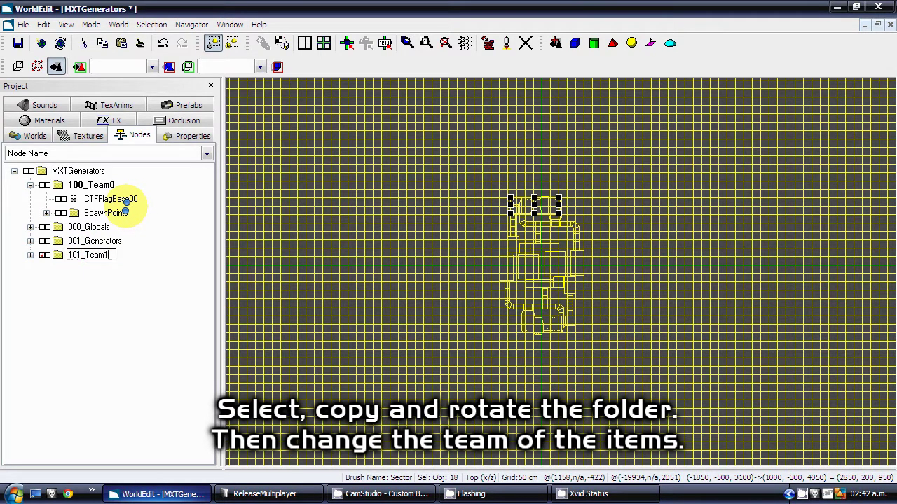
key("Return")
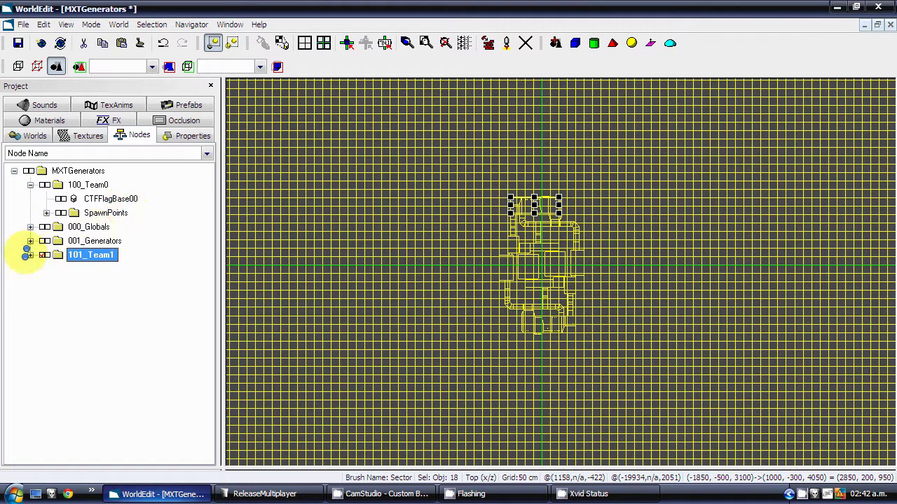
Set the Team property of all selected objects in 101_Team1 to Team1
left_click(31, 255)
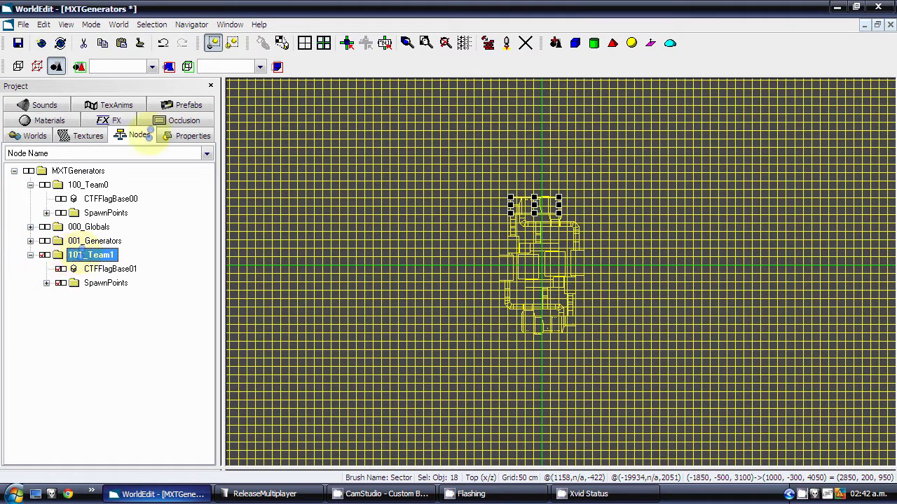
left_click(178, 137)
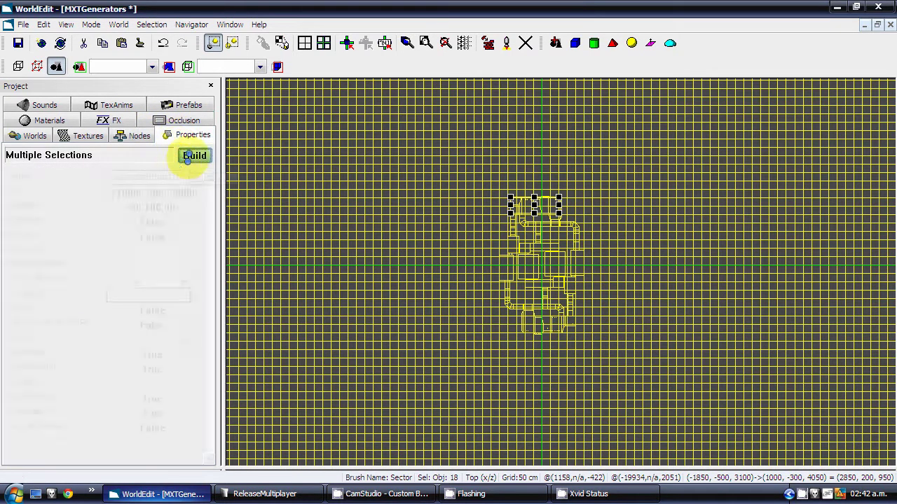
left_click(191, 156)
left_click(175, 341)
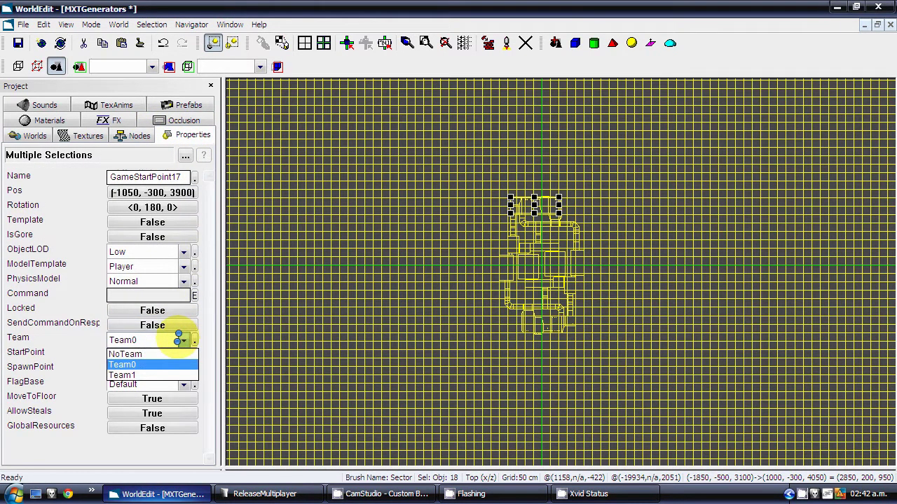
left_click(125, 374)
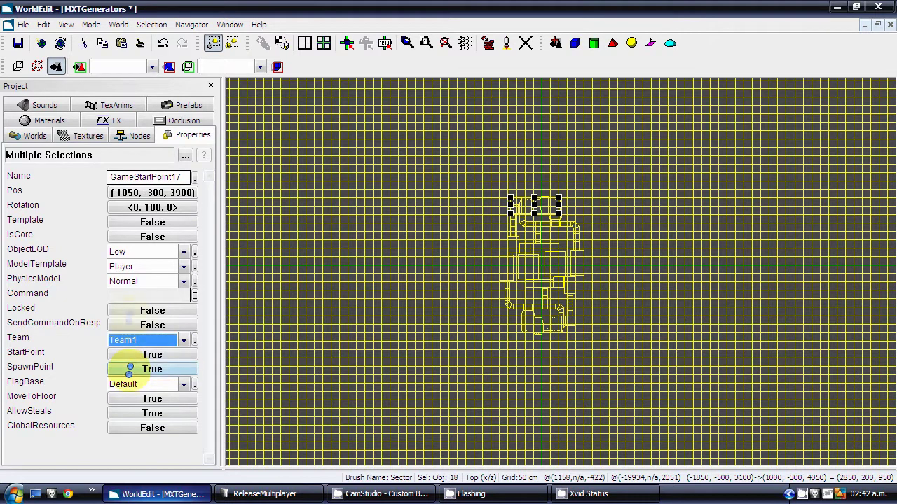
Save the map and deselect the 101_Team1 container
left_click(28, 135)
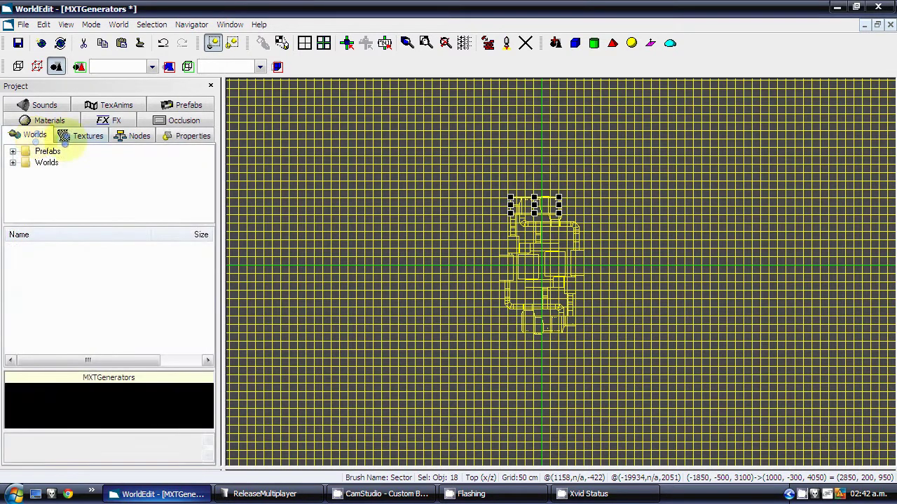
left_click(128, 135)
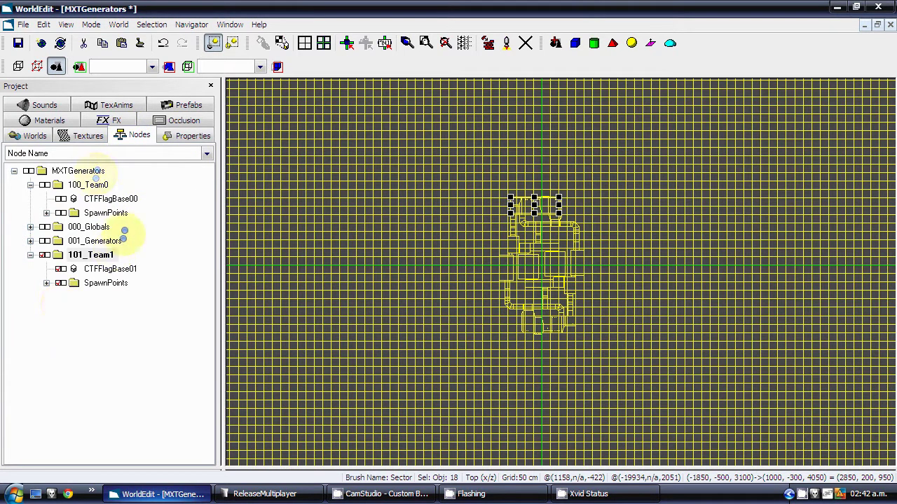
left_click(18, 43)
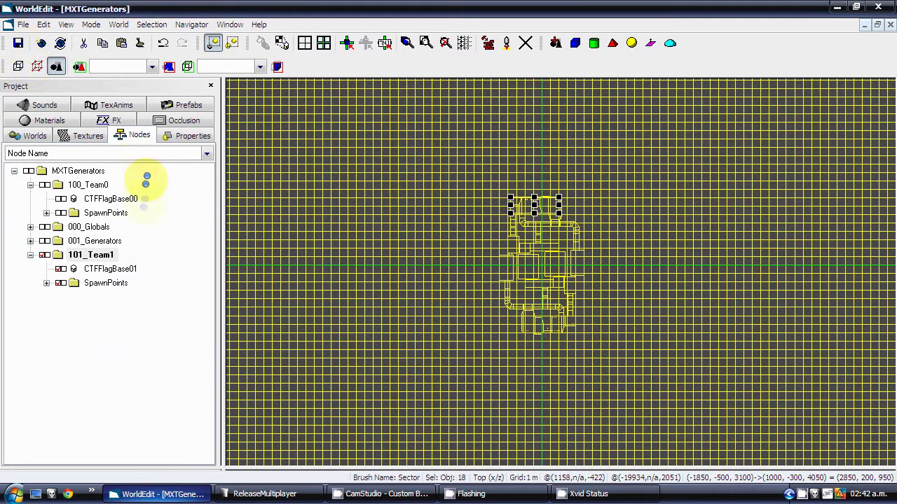
scroll(408, 200, "down", 1)
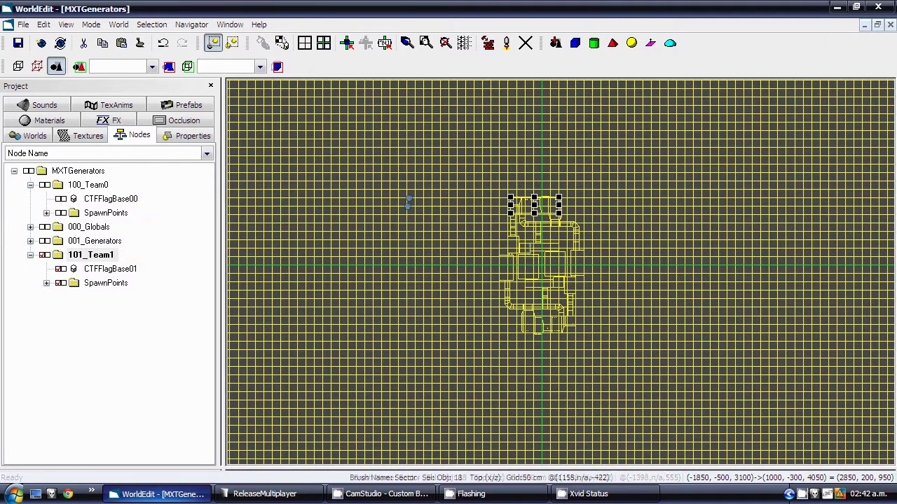
left_click(40, 255)
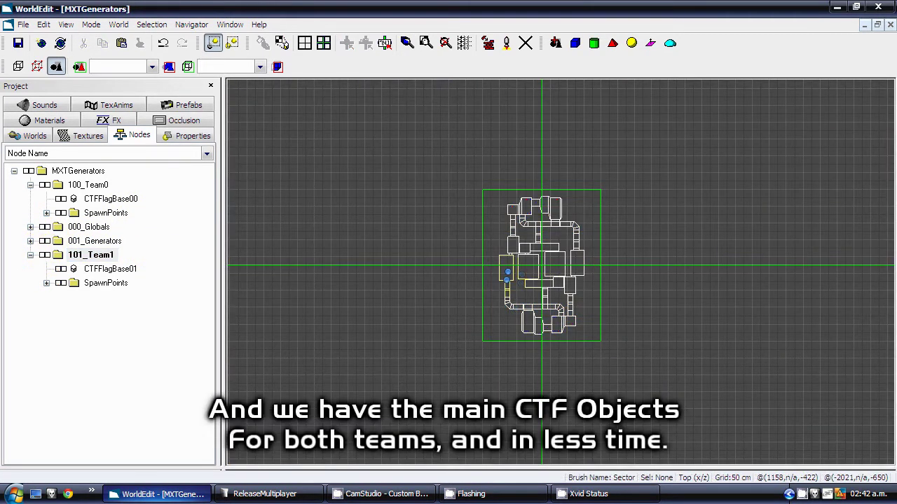
Switch to brush editing, select the brush forming the map's southern half, and inspect it in the perspective view
left_click(540, 266)
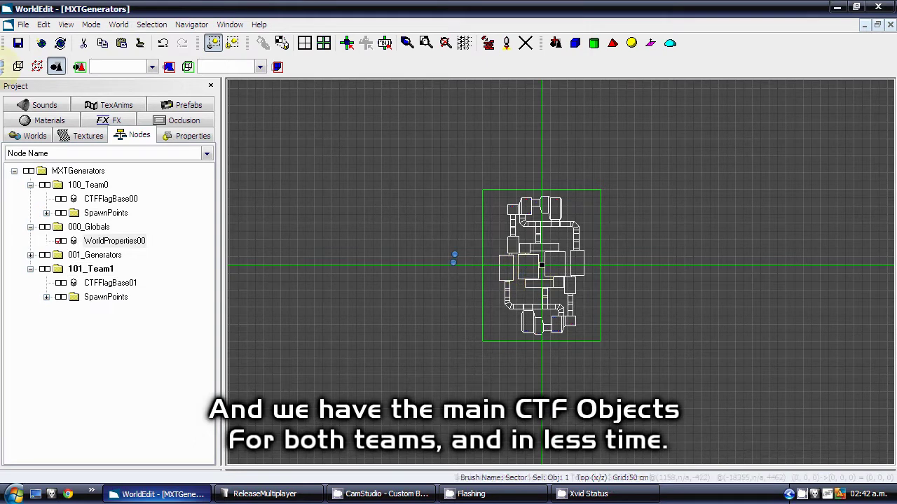
left_click(19, 65)
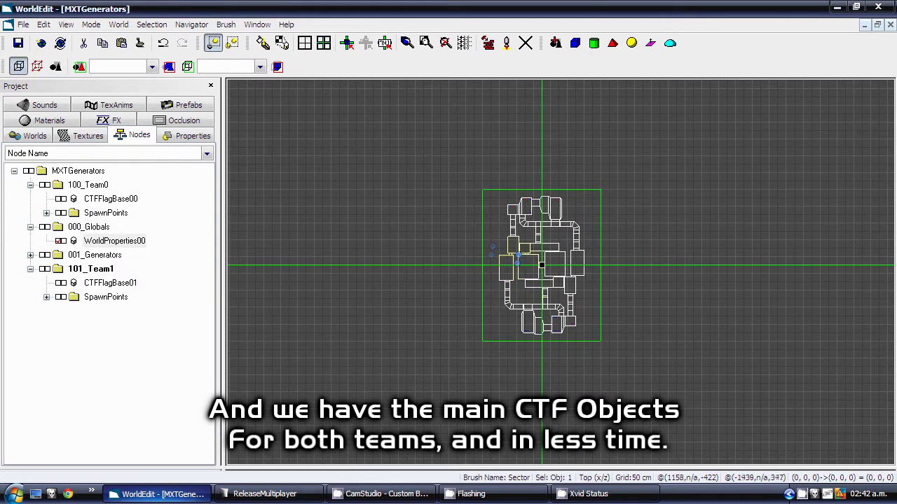
left_click(529, 268)
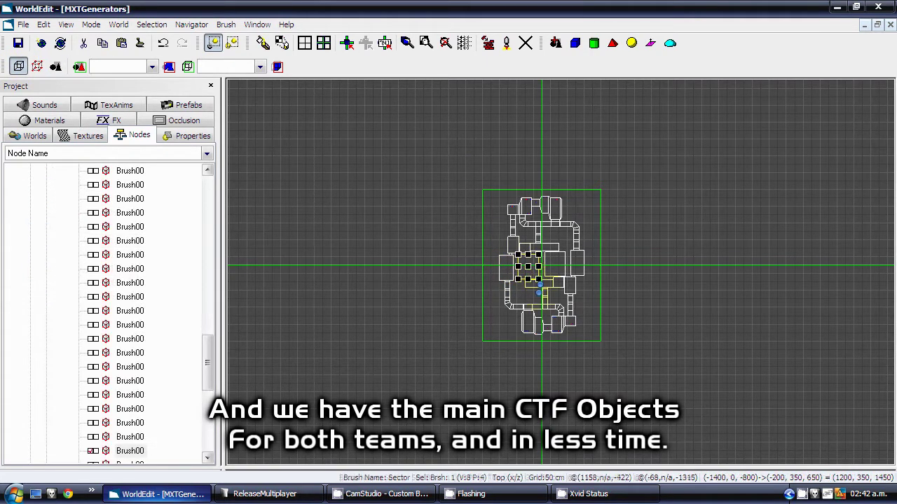
left_click(530, 323)
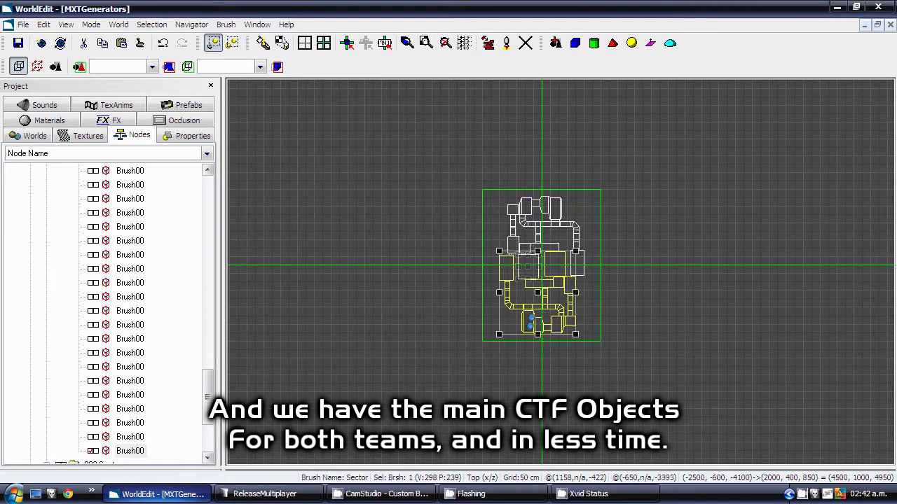
key("Tab")
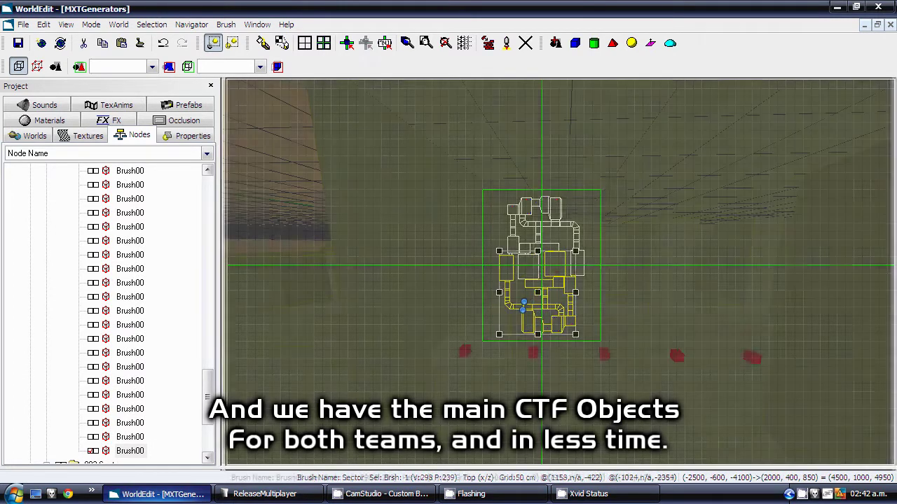
mouse_move(541, 307)
middle_mouse_down()
mouse_move(618, 314)
mouse_move(599, 324)
mouse_move(616, 312)
middle_mouse_up()
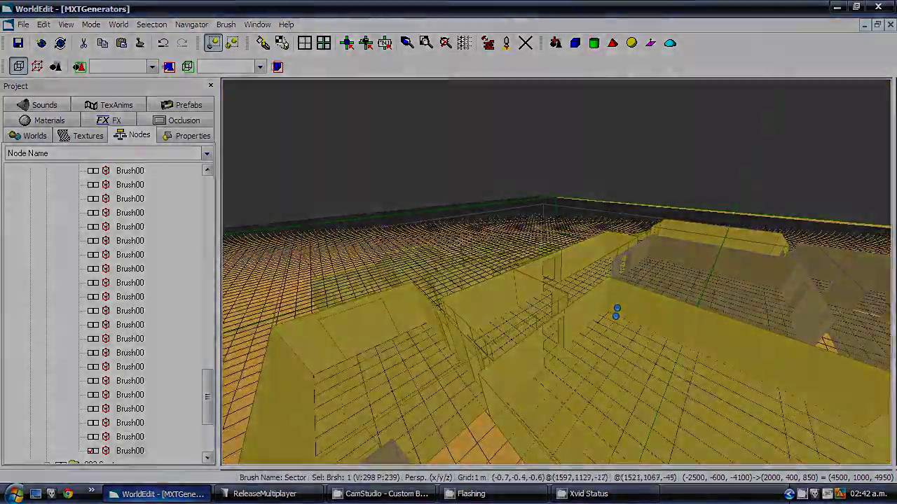